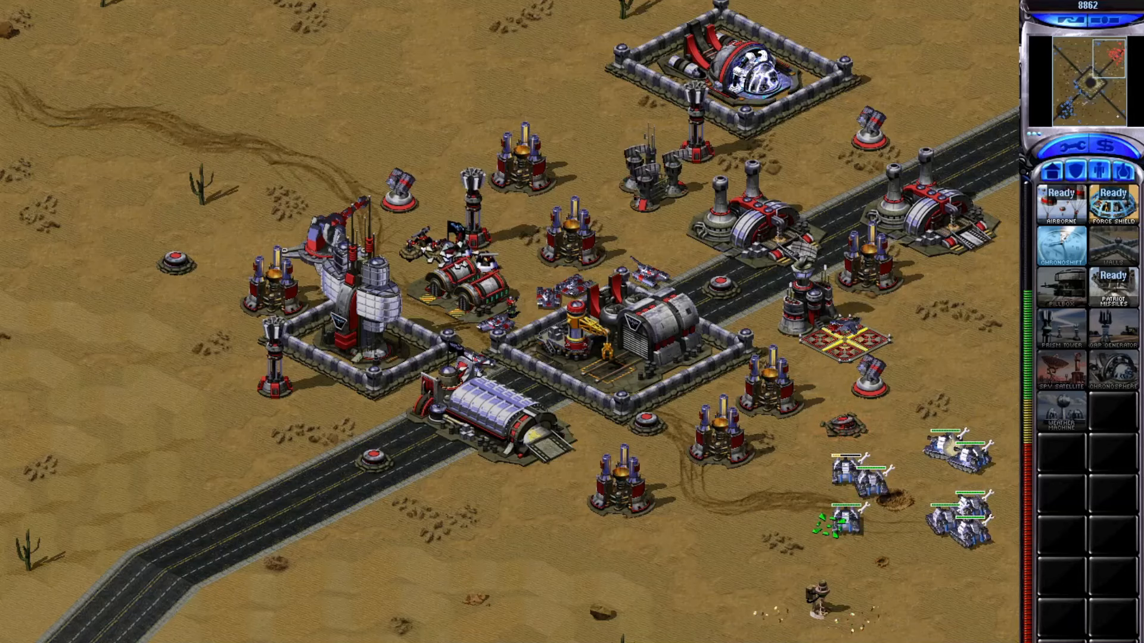
{"action": "left_click", "coordinate": [845, 331]}
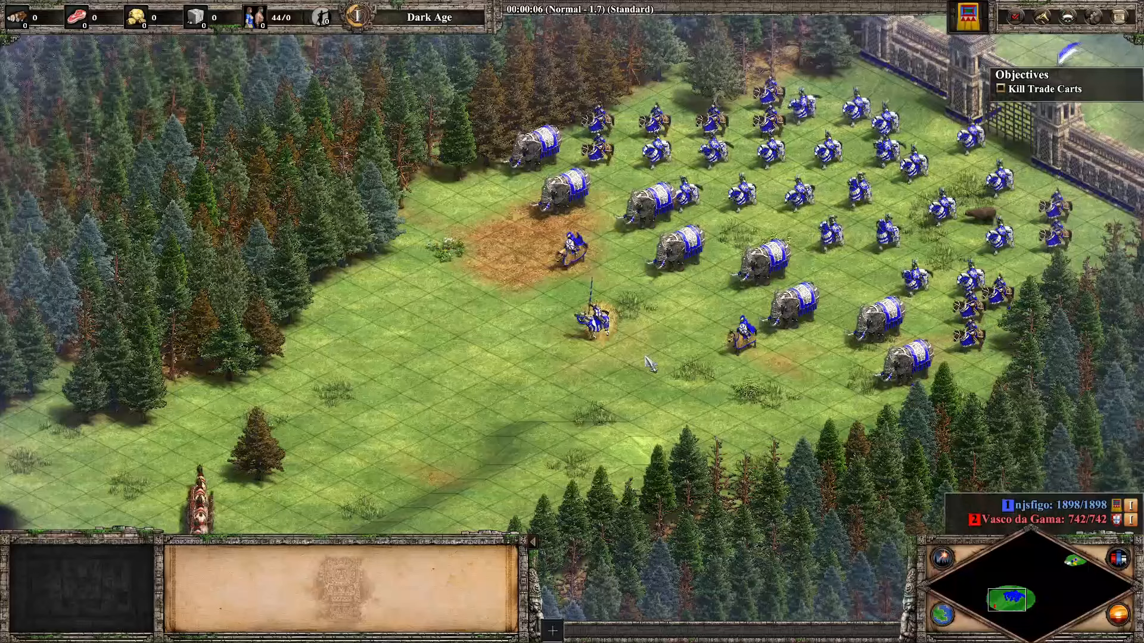
- Check the scenario objectives and send the whole army to attack the trade carts
{"action": "left_click", "coordinate": [1016, 16]}
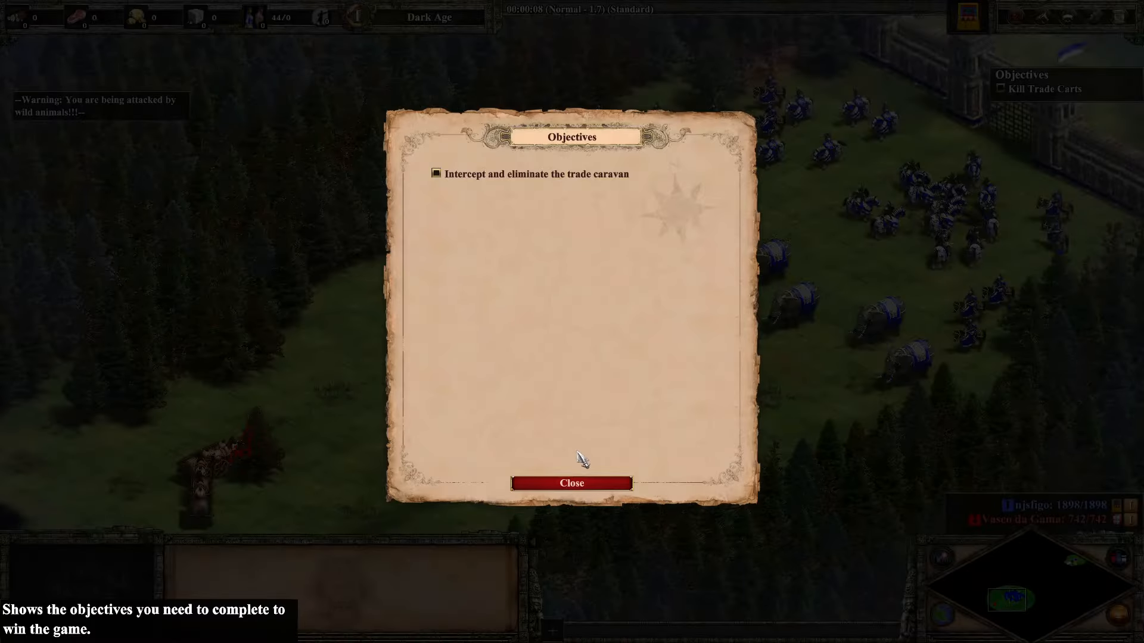
{"action": "left_click", "coordinate": [614, 483]}
{"action": "left_click_drag", "start_coordinate": [503, 87], "coordinate": [1051, 465]}
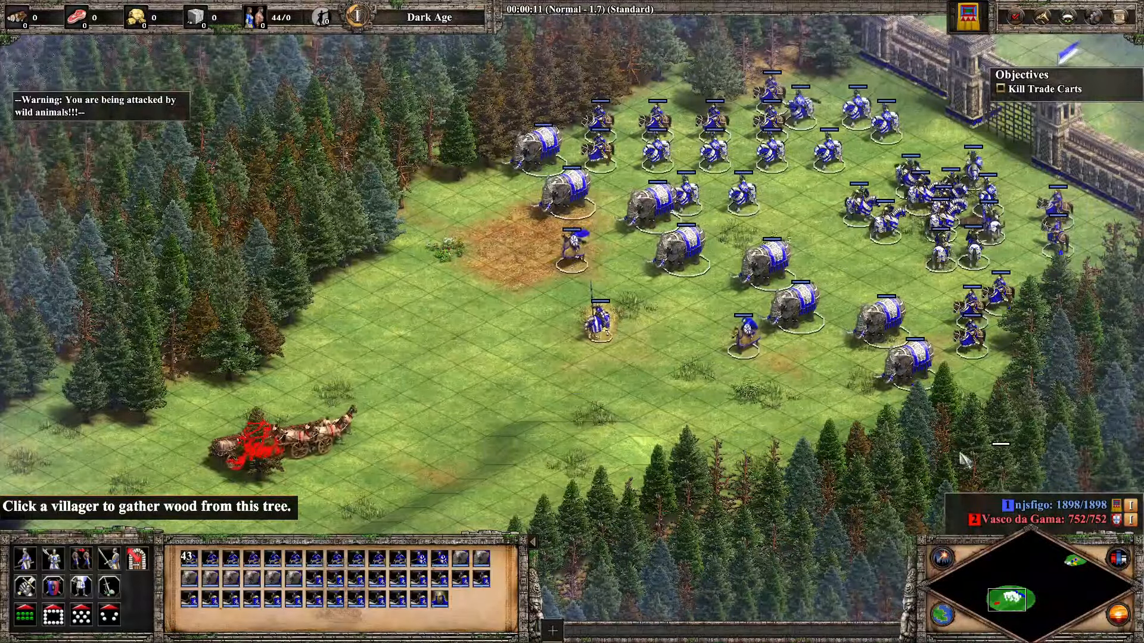
{"action": "right_click", "coordinate": [381, 405]}
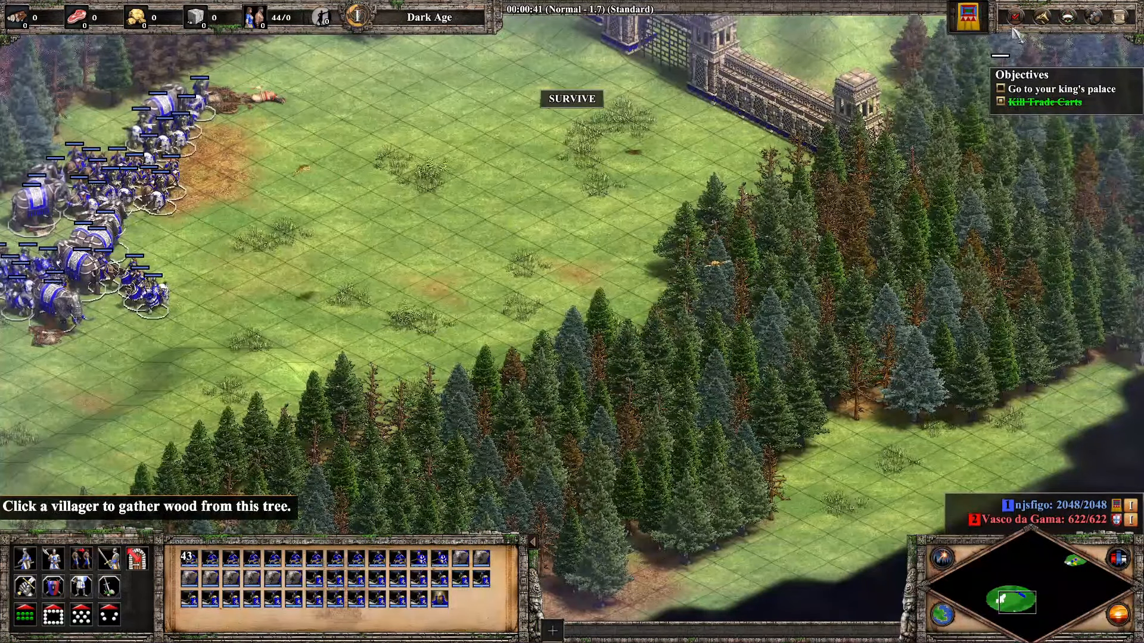
- Check the updated objectives and order the army to the area beyond the fortified gate
{"action": "left_click", "coordinate": [1015, 16]}
{"action": "left_click", "coordinate": [594, 482]}
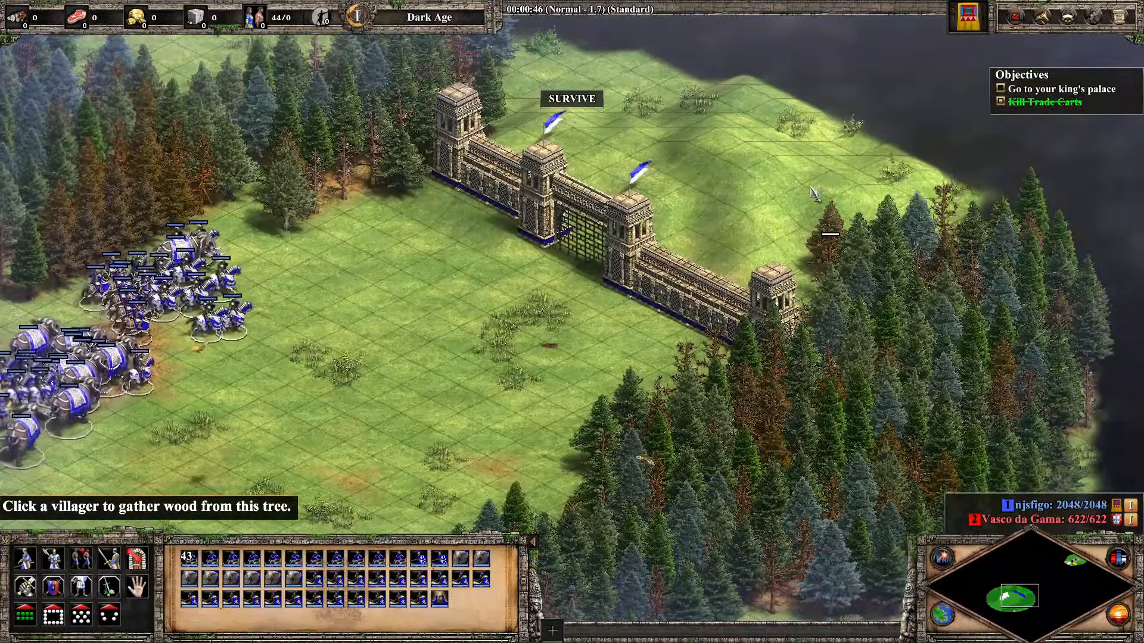
{"action": "right_click", "coordinate": [811, 173]}
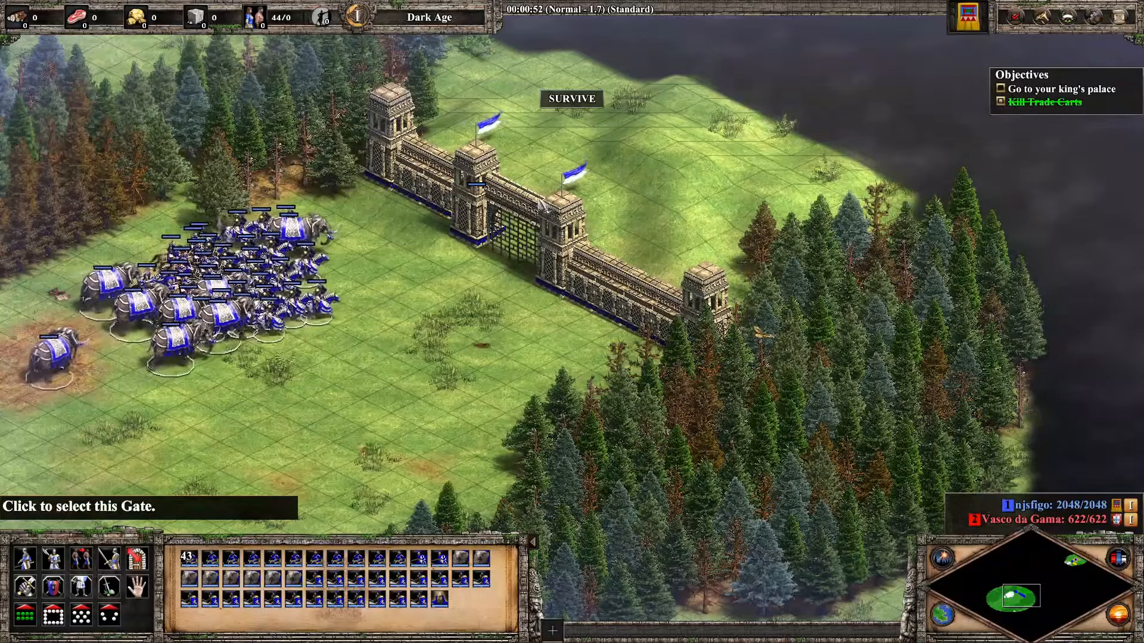
- Inspect the fortified gate, reselect the whole army and march it through the gate into the clearing beyond
{"action": "left_click", "coordinate": [526, 251]}
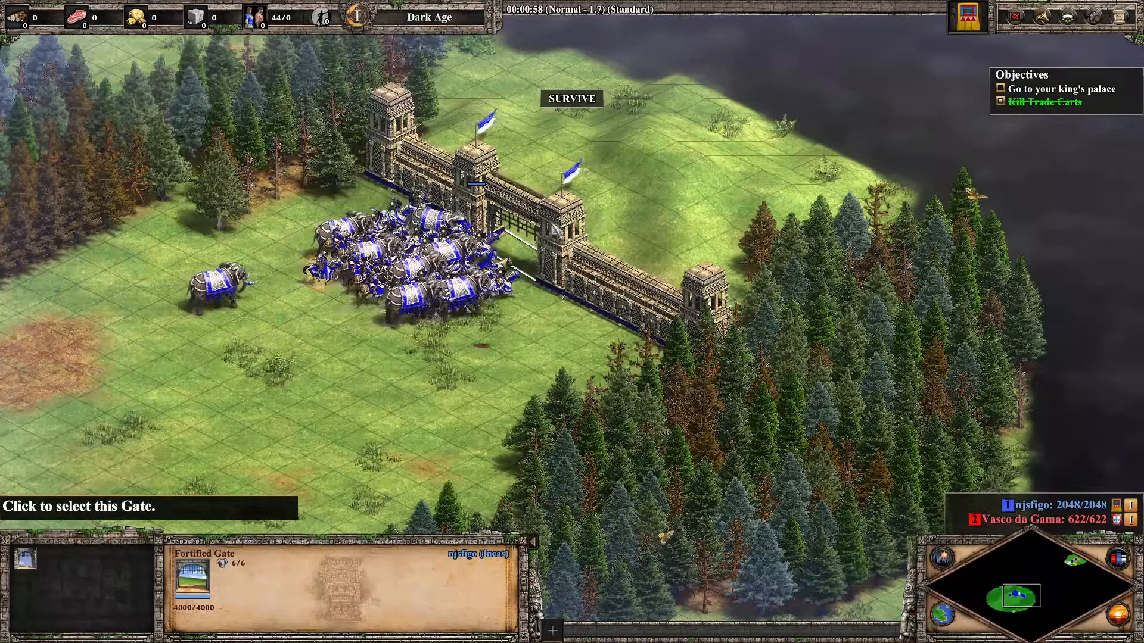
{"action": "left_click_drag", "start_coordinate": [276, 146], "coordinate": [572, 349]}
{"action": "right_click", "coordinate": [718, 213]}
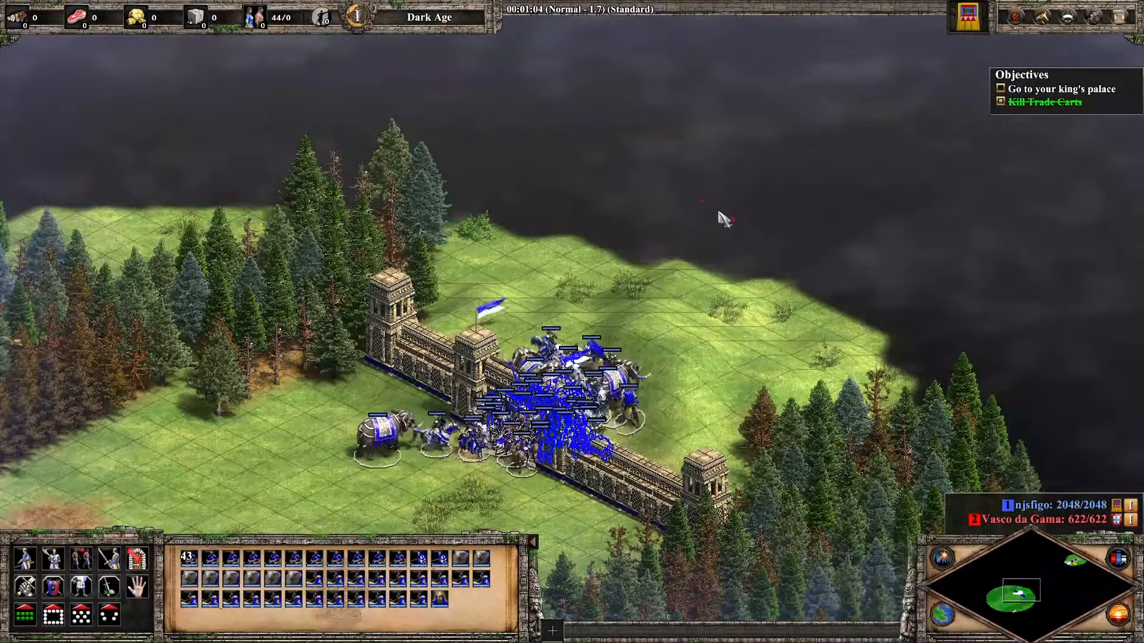
{"action": "right_click", "coordinate": [784, 204]}
{"action": "key", "text": "Right"}
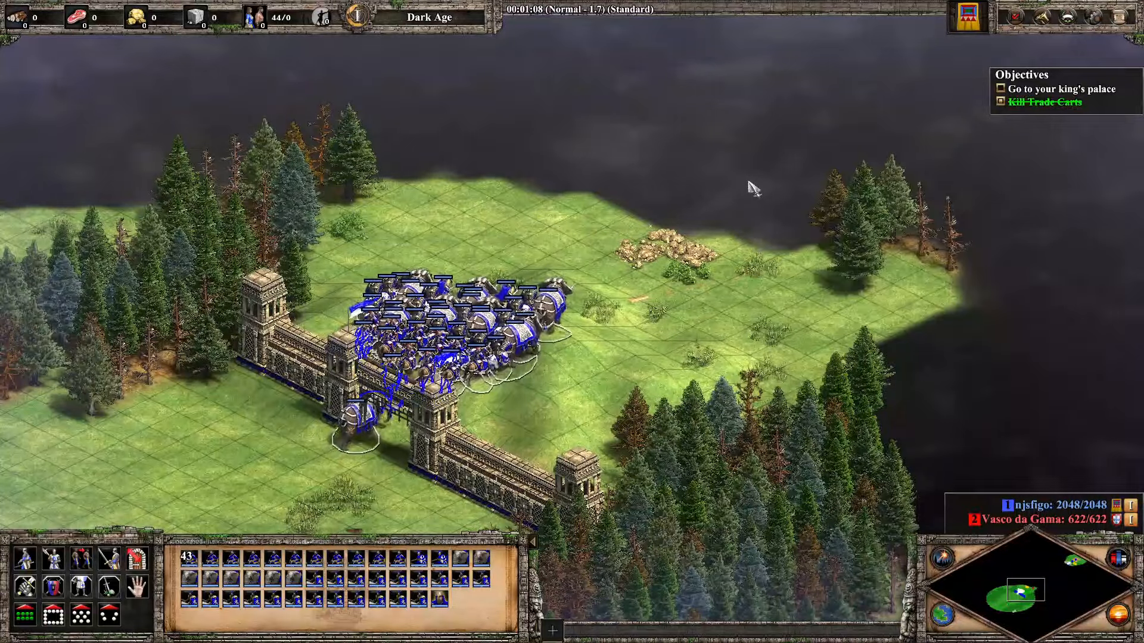
{"action": "right_click", "coordinate": [746, 175]}
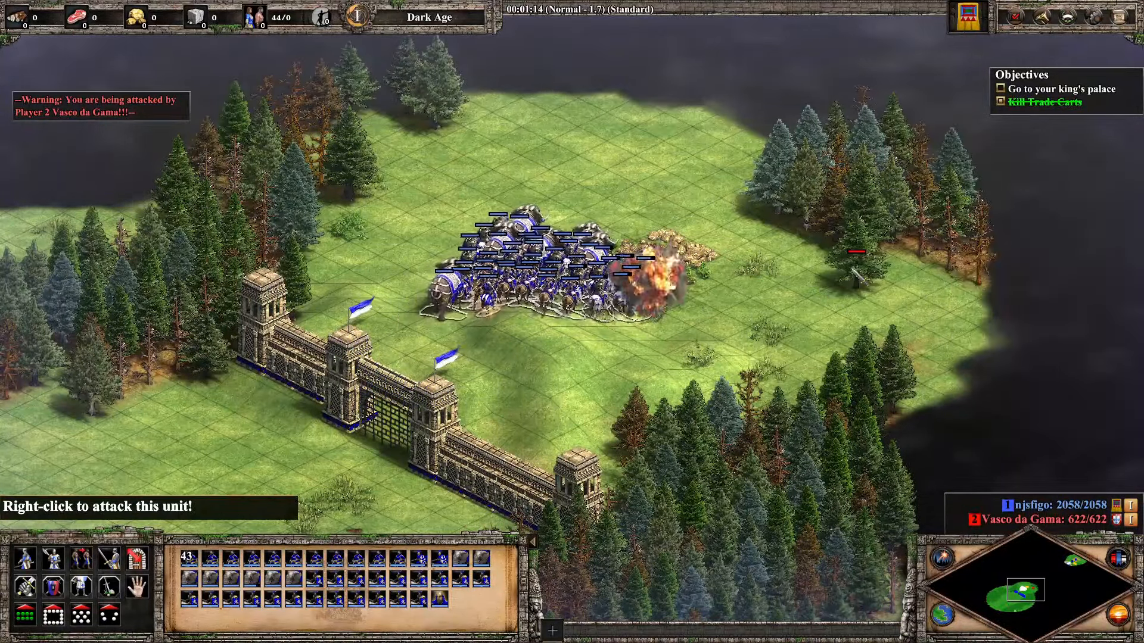
- Inspect the enemy Mirage Tank disguised as a tree, reselect the army and advance it along the forest path
{"action": "left_click", "coordinate": [854, 271]}
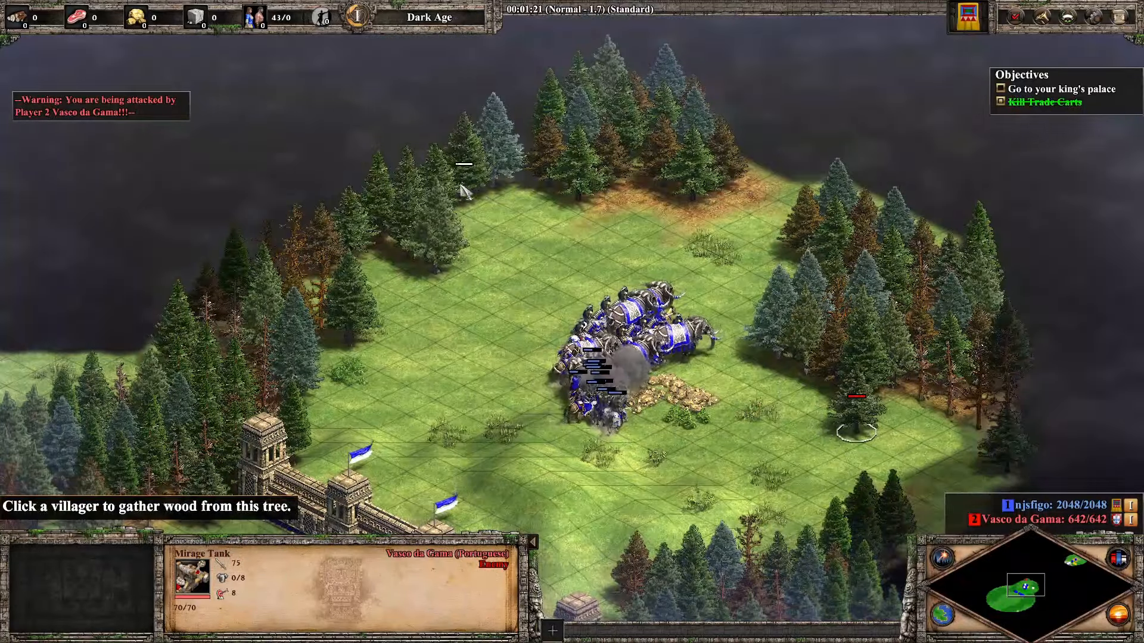
{"action": "left_click_drag", "start_coordinate": [436, 191], "coordinate": [805, 535]}
{"action": "right_click", "coordinate": [887, 123]}
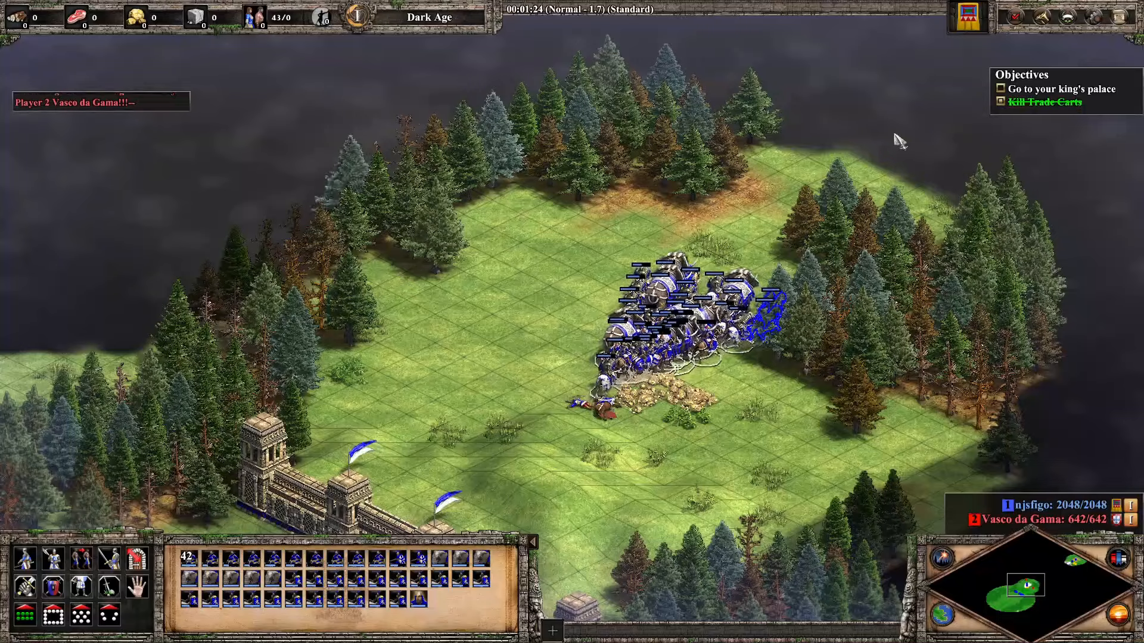
{"action": "right_click", "coordinate": [904, 128]}
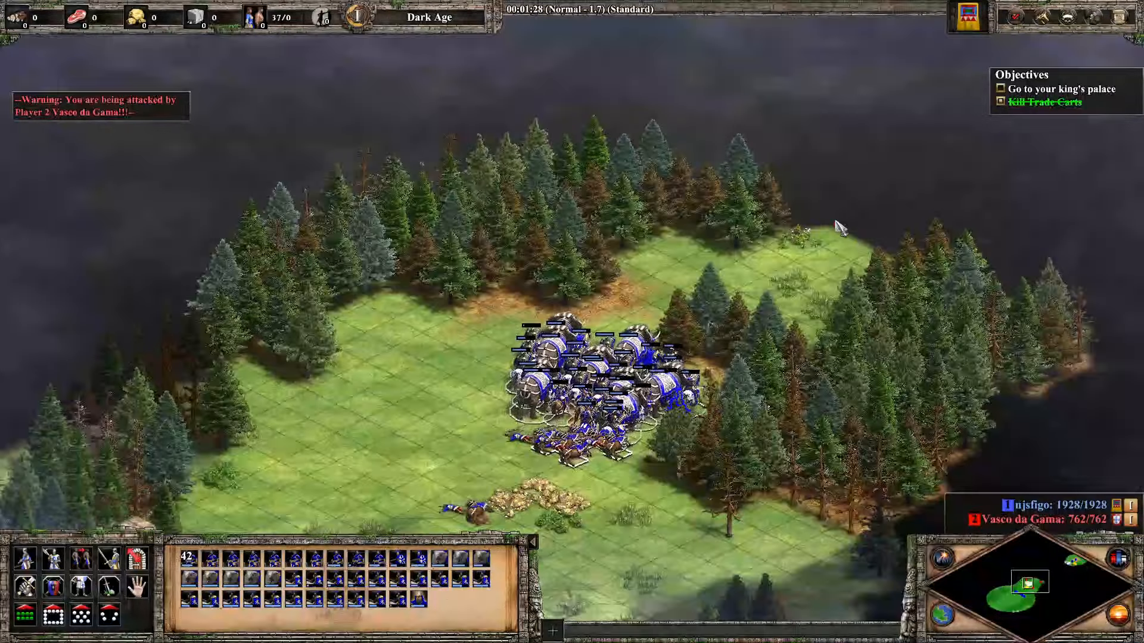
{"action": "right_click", "coordinate": [956, 215]}
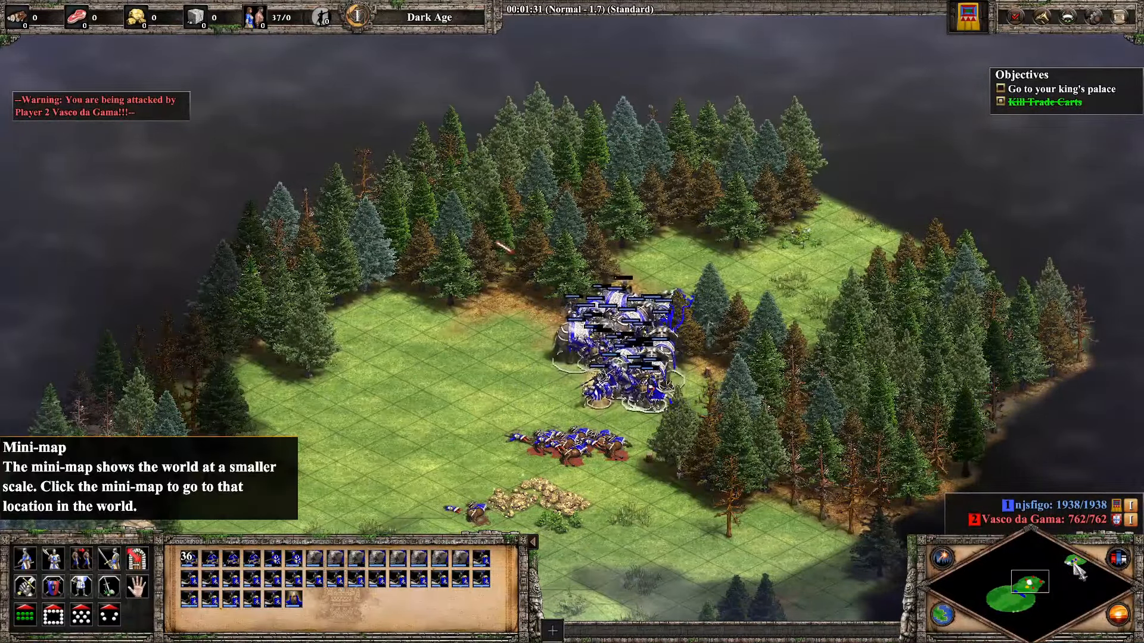
{"action": "left_click", "coordinate": [864, 242]}
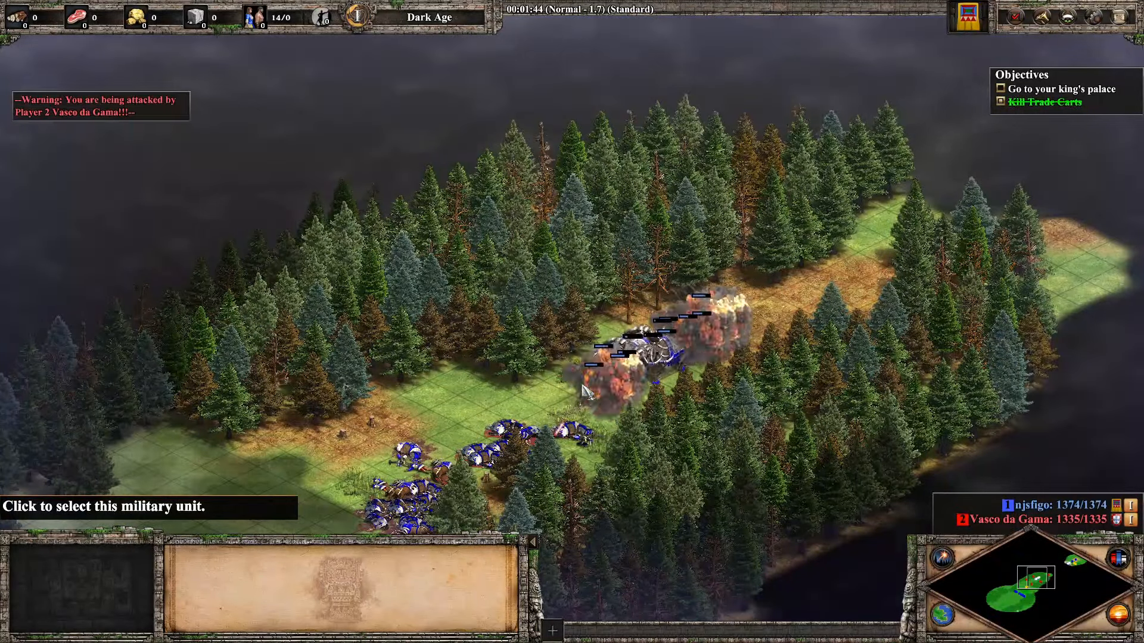
- Select the surviving war elephants and move them along the forest path toward the king's palace
{"action": "double_click", "coordinate": [670, 340]}
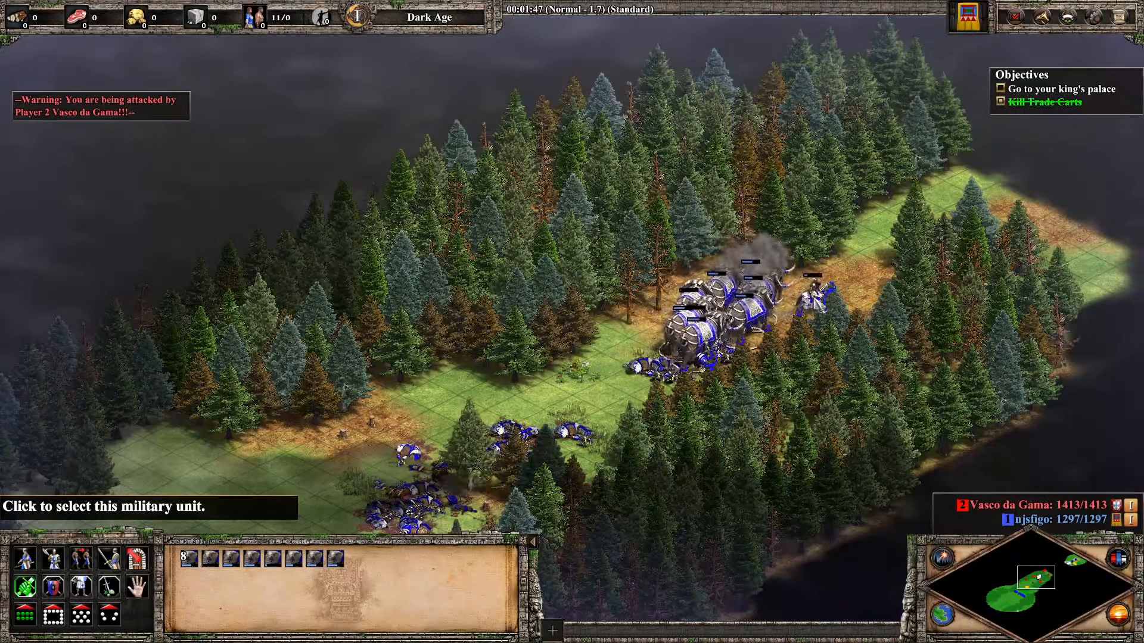
{"action": "left_click", "coordinate": [853, 292]}
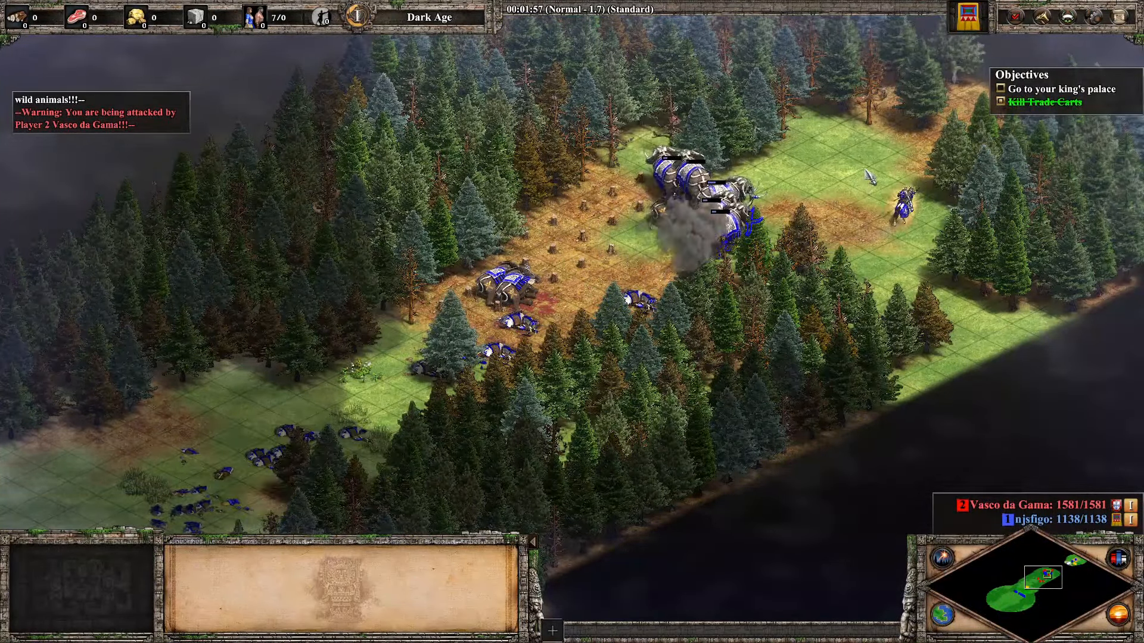
{"action": "middle_click_drag", "start_coordinate": [858, 155], "coordinate": [712, 268]}
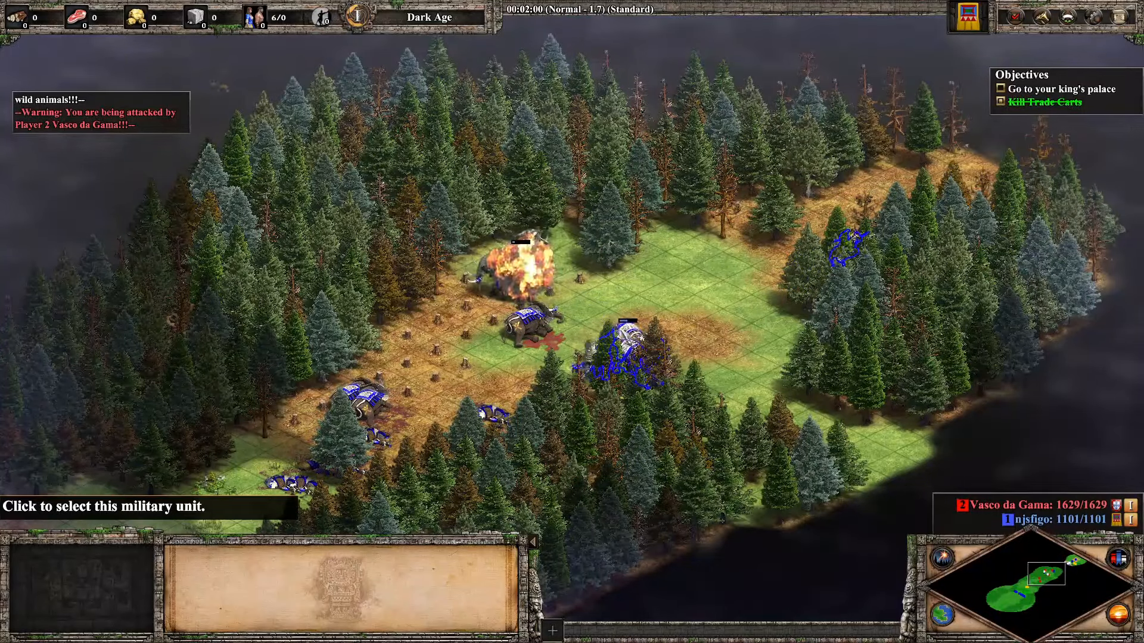
{"action": "left_click_drag", "start_coordinate": [613, 311], "coordinate": [697, 394]}
{"action": "right_click", "coordinate": [1016, 185]}
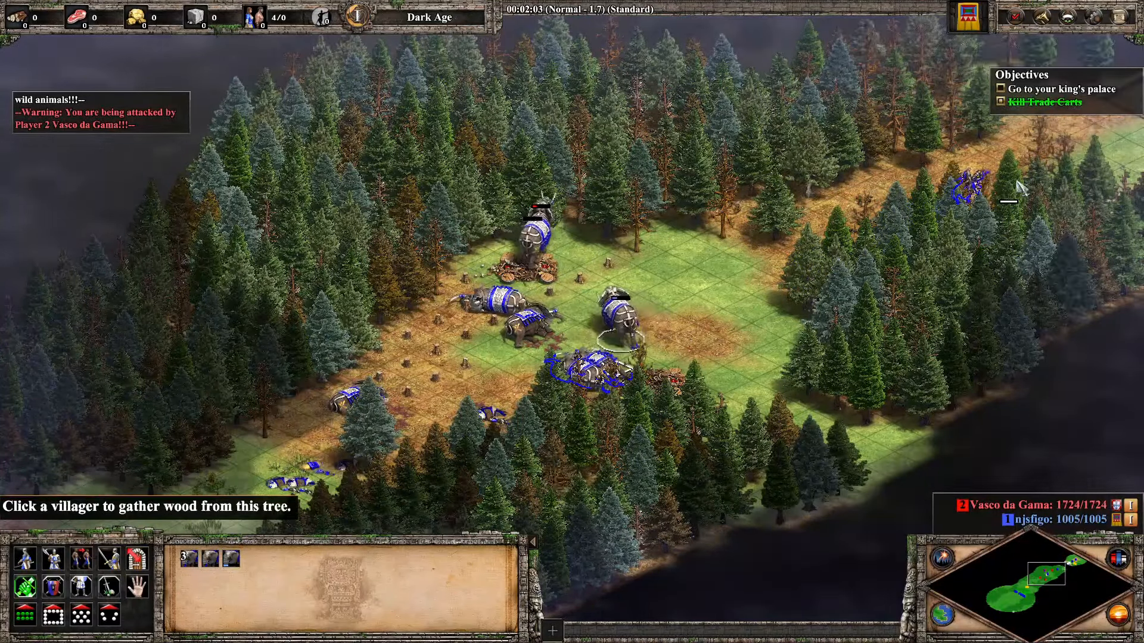
- Send El Cid Campeador across the bridge to the king's palace and return to the scenario editor after the match
{"action": "middle_click_drag", "start_coordinate": [1016, 184], "coordinate": [826, 333]}
{"action": "left_click_drag", "start_coordinate": [765, 164], "coordinate": [924, 318]}
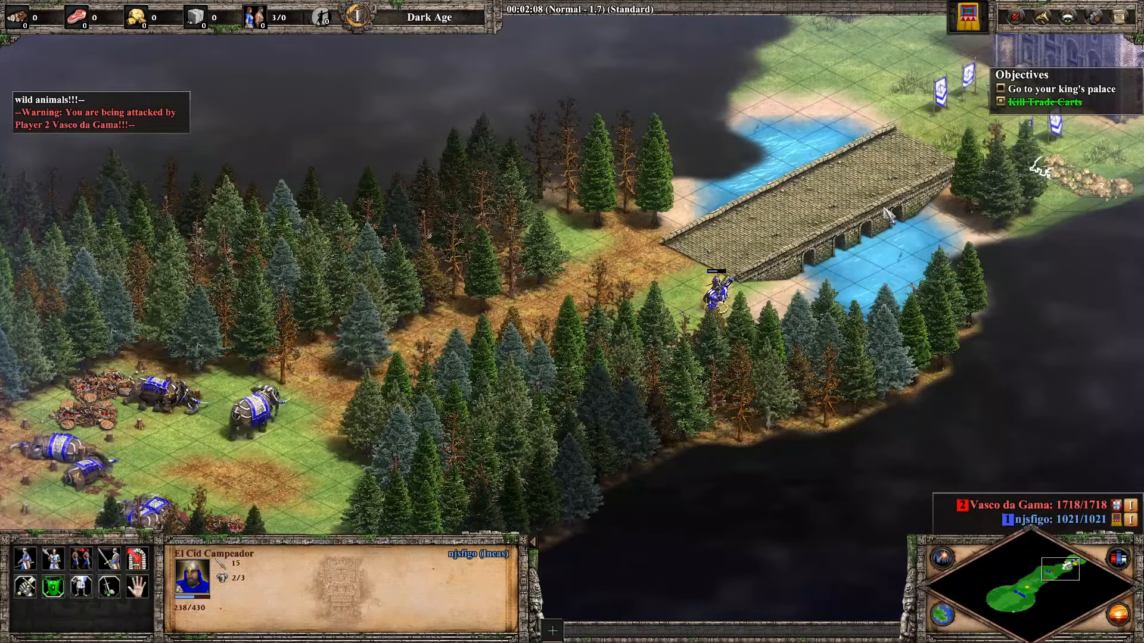
{"action": "right_click", "coordinate": [865, 164]}
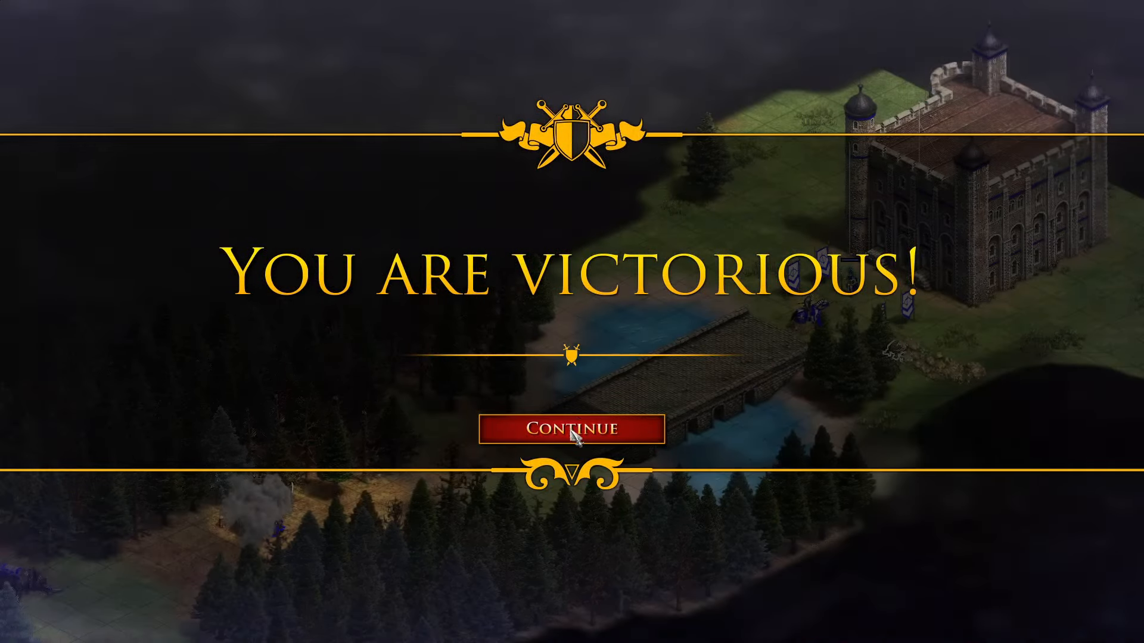
{"action": "left_click", "coordinate": [573, 430]}
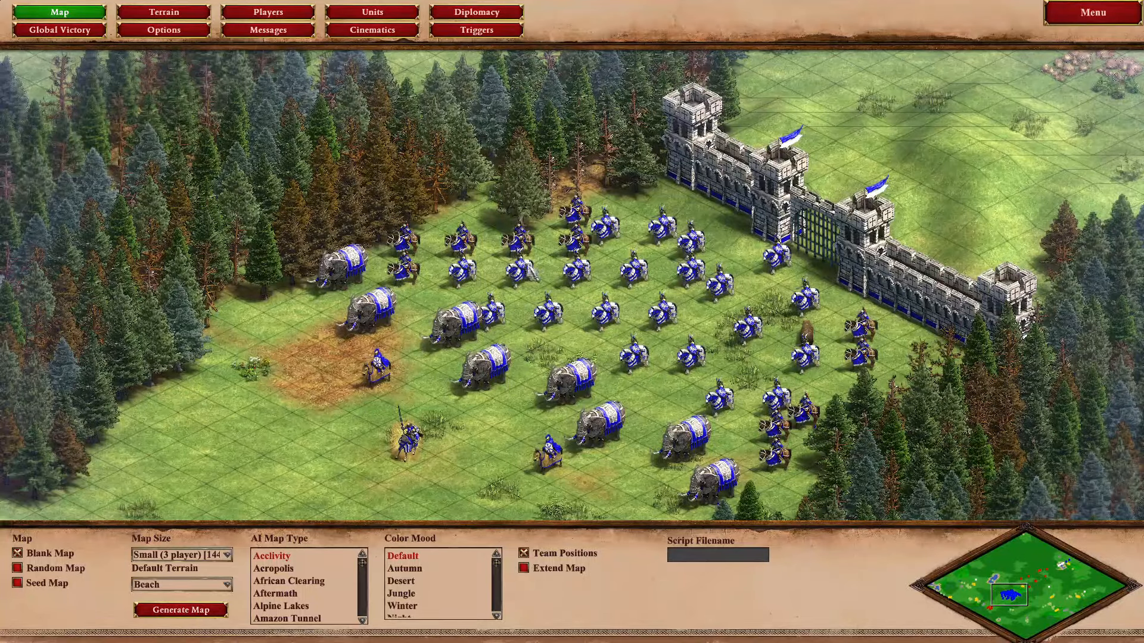
- Examine the Objective trigger's Own Fewer Objects condition and its Activate Trigger, Change View and Display Instructions effects
{"action": "key", "text": "Down"}
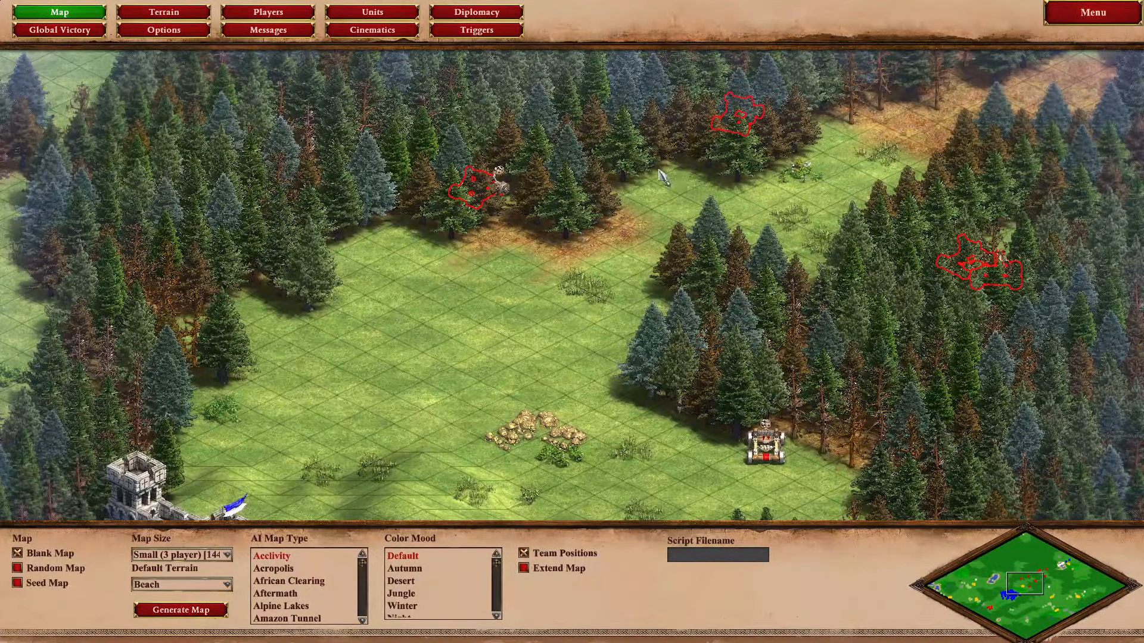
{"action": "left_click", "coordinate": [484, 31]}
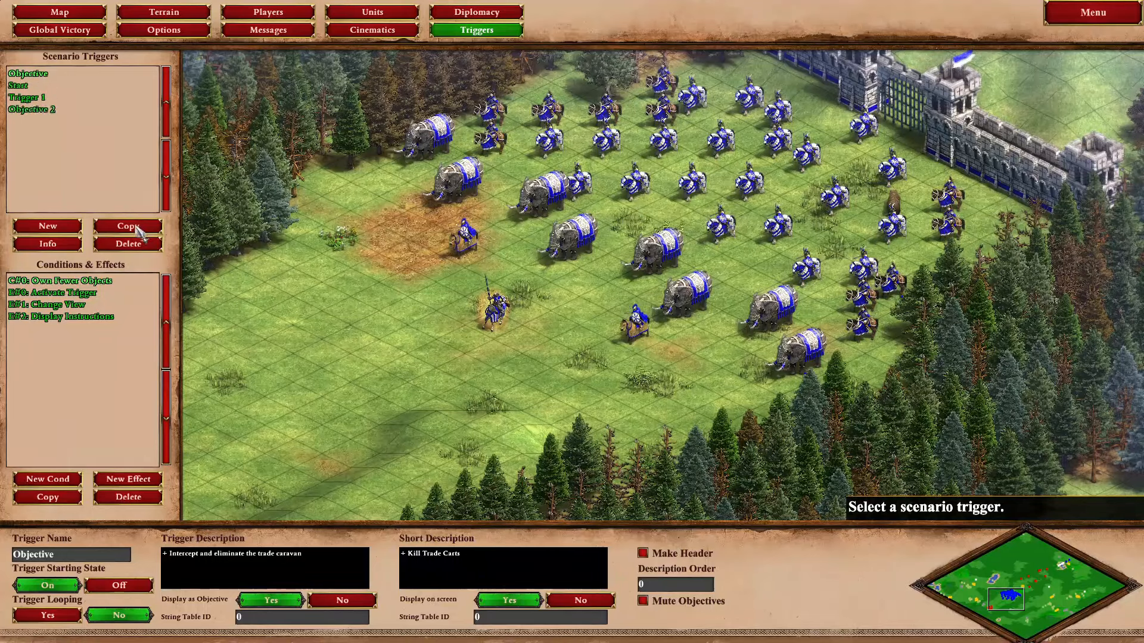
{"action": "left_click", "coordinate": [89, 286]}
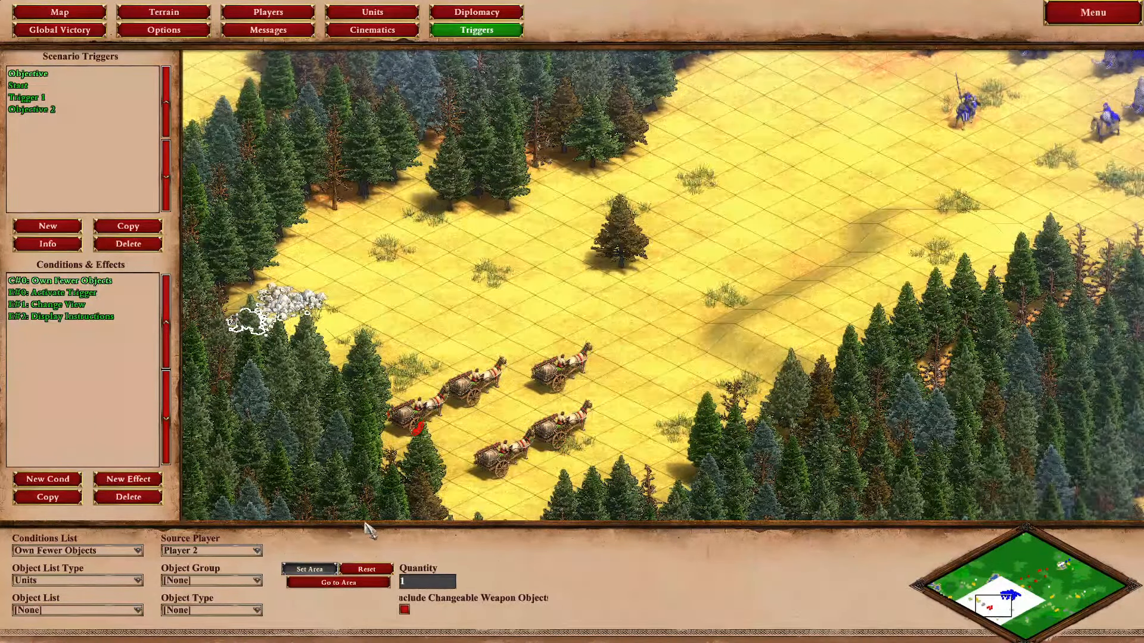
{"action": "left_click", "coordinate": [111, 293]}
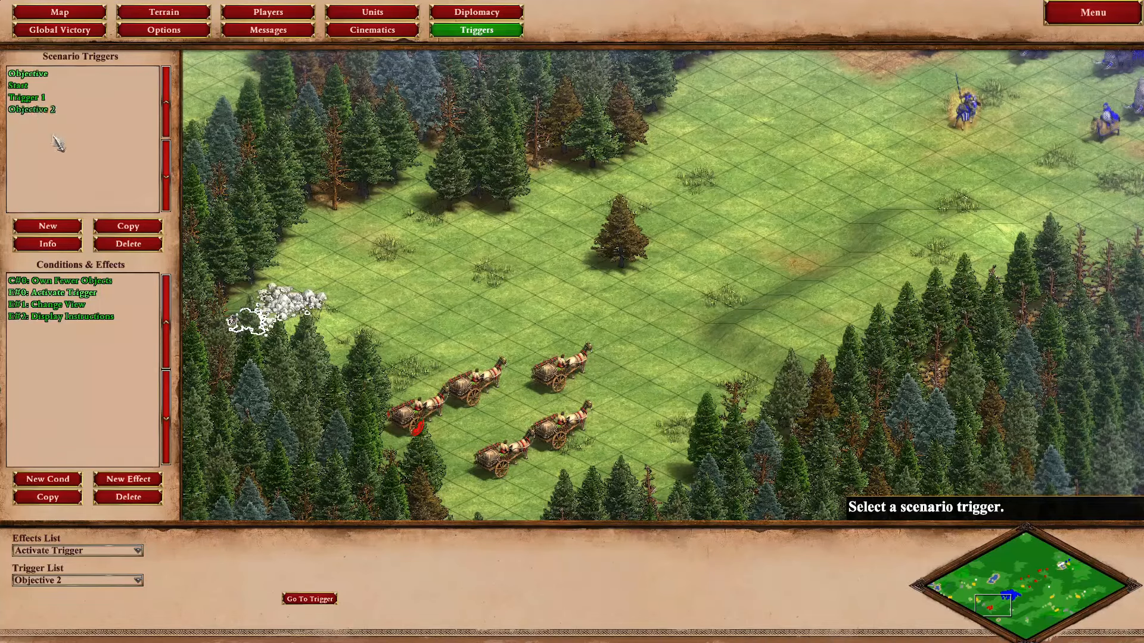
{"action": "left_click", "coordinate": [59, 305]}
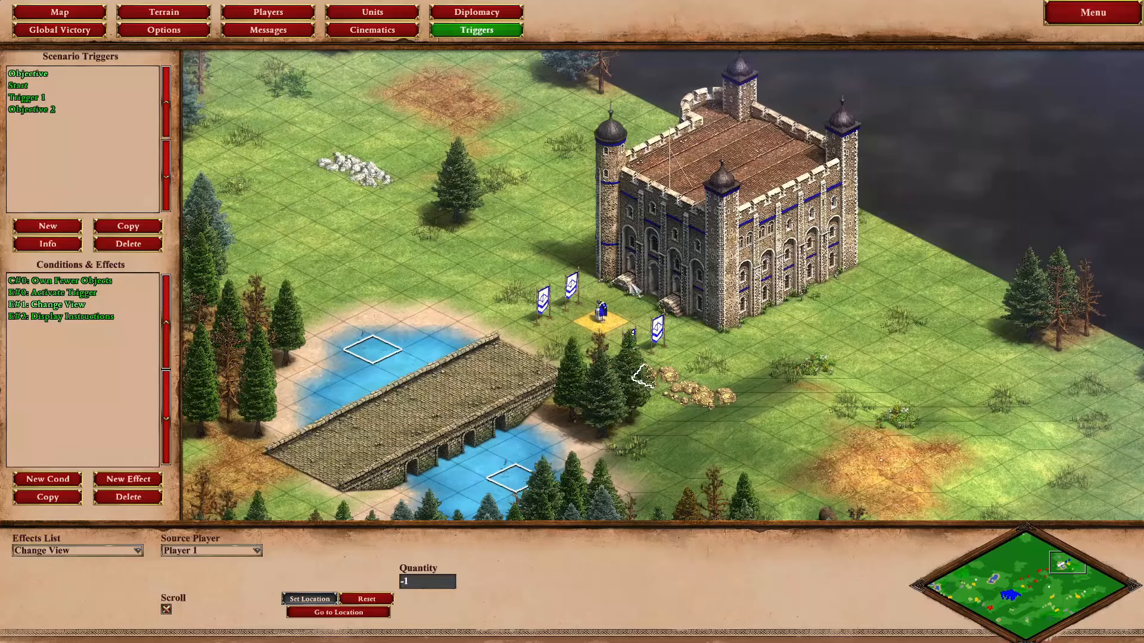
{"action": "left_click", "coordinate": [108, 316]}
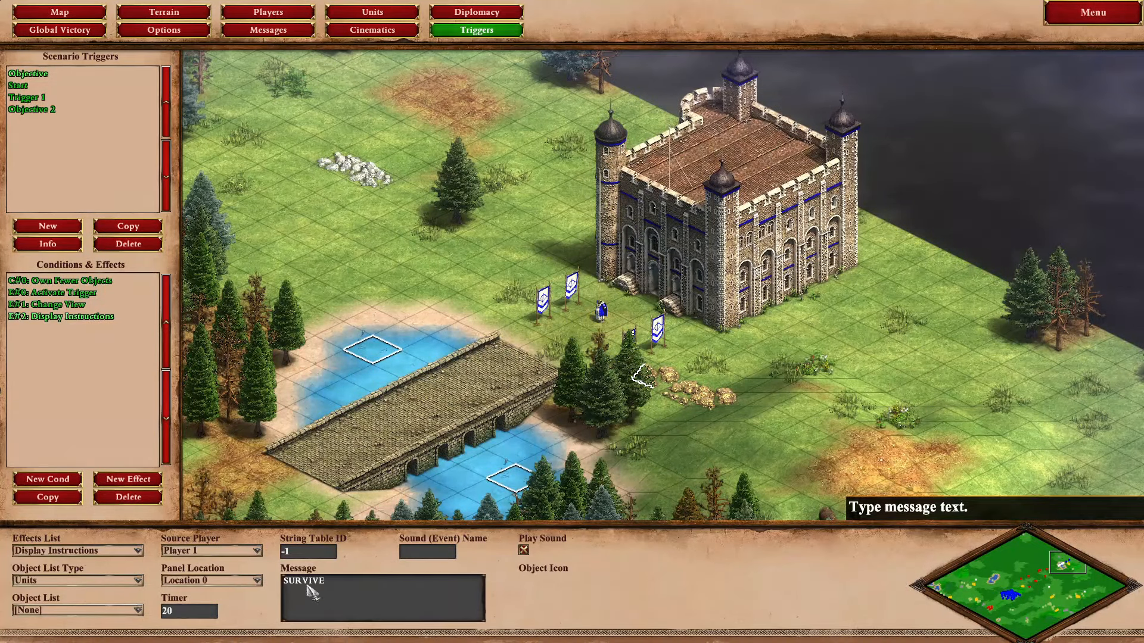
- Examine the Objective 2 trigger's Objects in Area condition and Declare Victory effect
{"action": "left_click", "coordinate": [48, 110]}
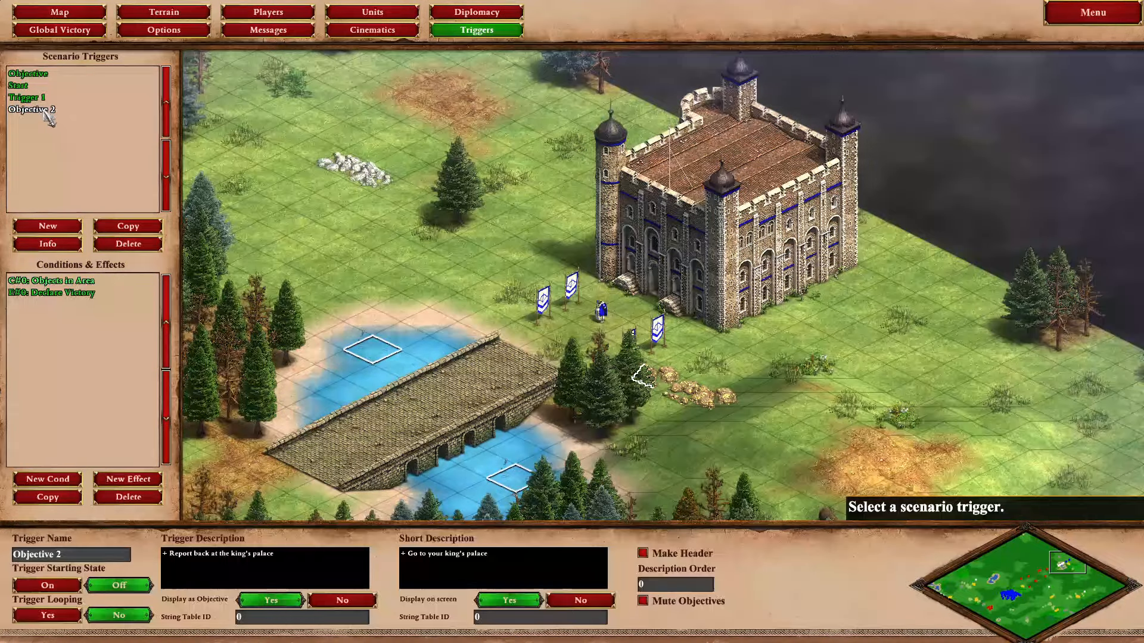
{"action": "left_click", "coordinate": [65, 281]}
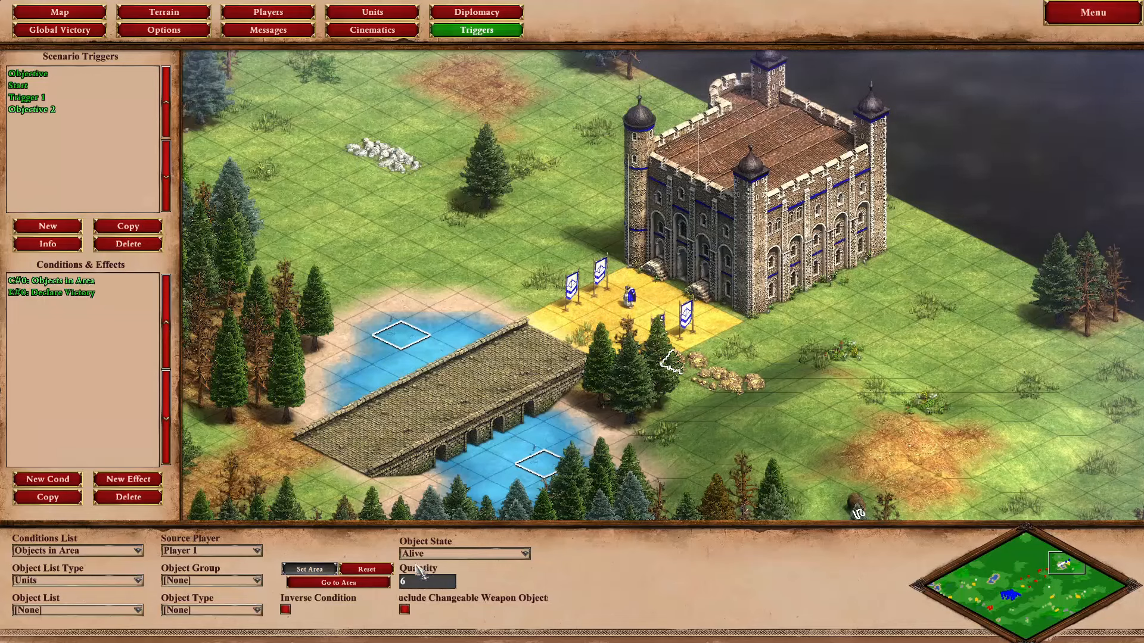
{"action": "left_click", "coordinate": [56, 292]}
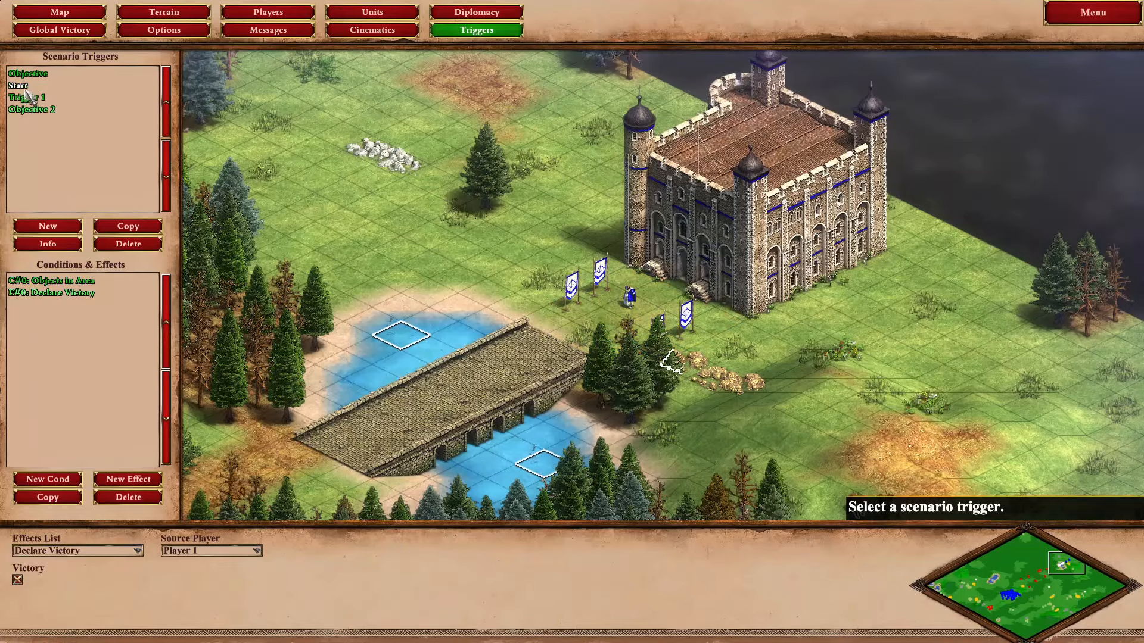
- Examine the effects listed for the Start trigger and Trigger 1, along with the starting army and trade carts on the map
{"action": "left_click", "coordinate": [24, 87]}
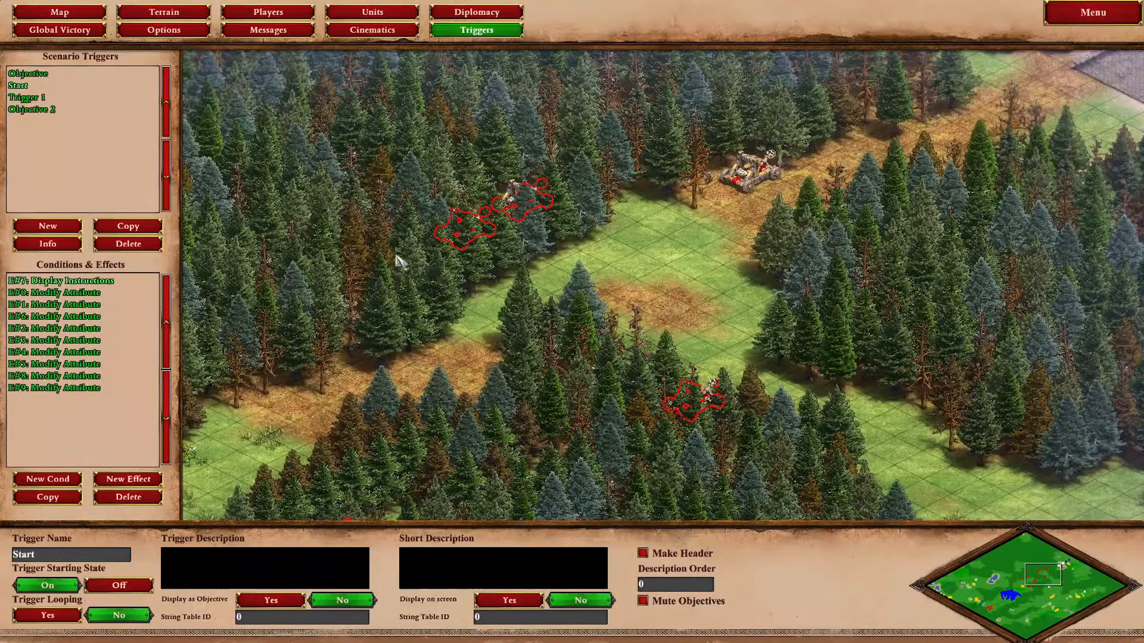
{"action": "left_click", "coordinate": [26, 97]}
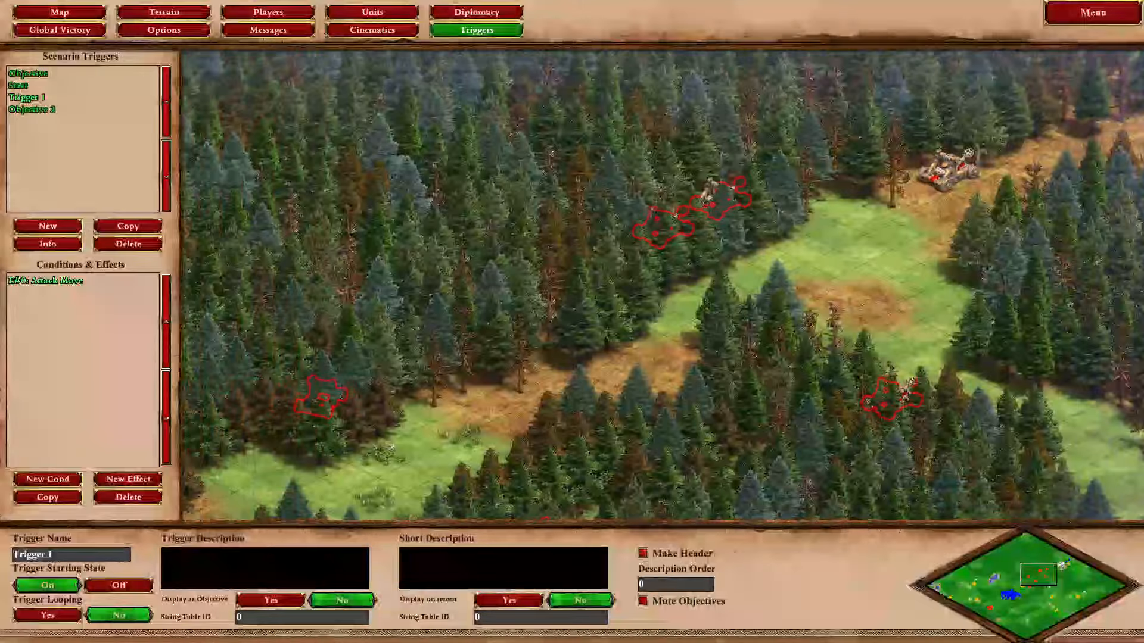
{"action": "key", "text": "Down"}
{"action": "key", "text": "Left"}
{"action": "key", "text": "Down"}
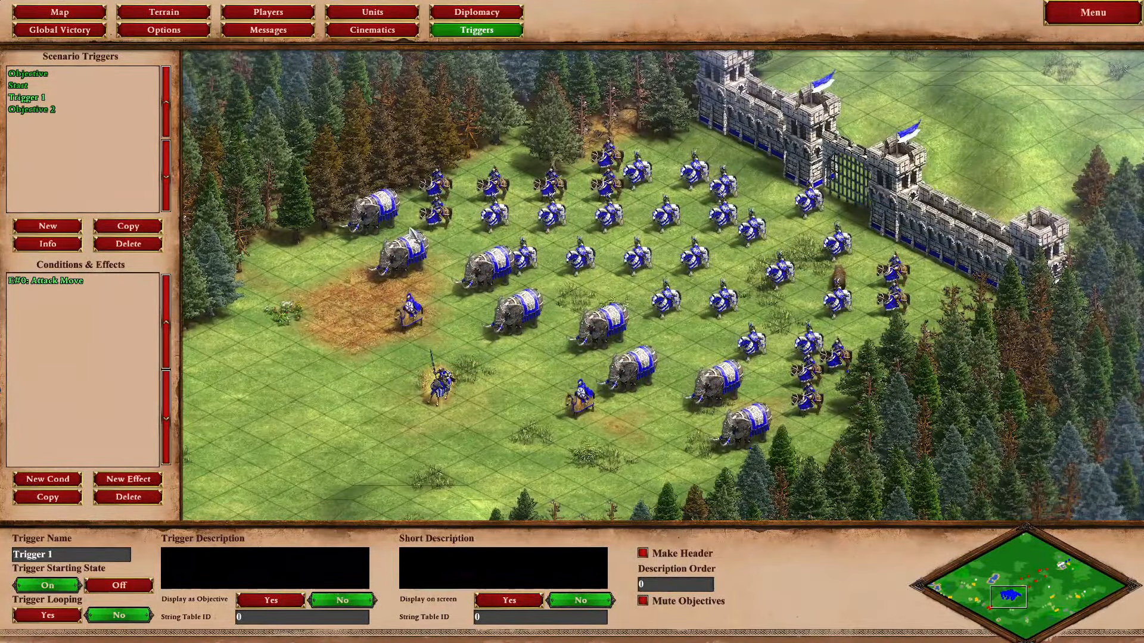
{"action": "key", "text": "Down"}
{"action": "key", "text": "Left"}
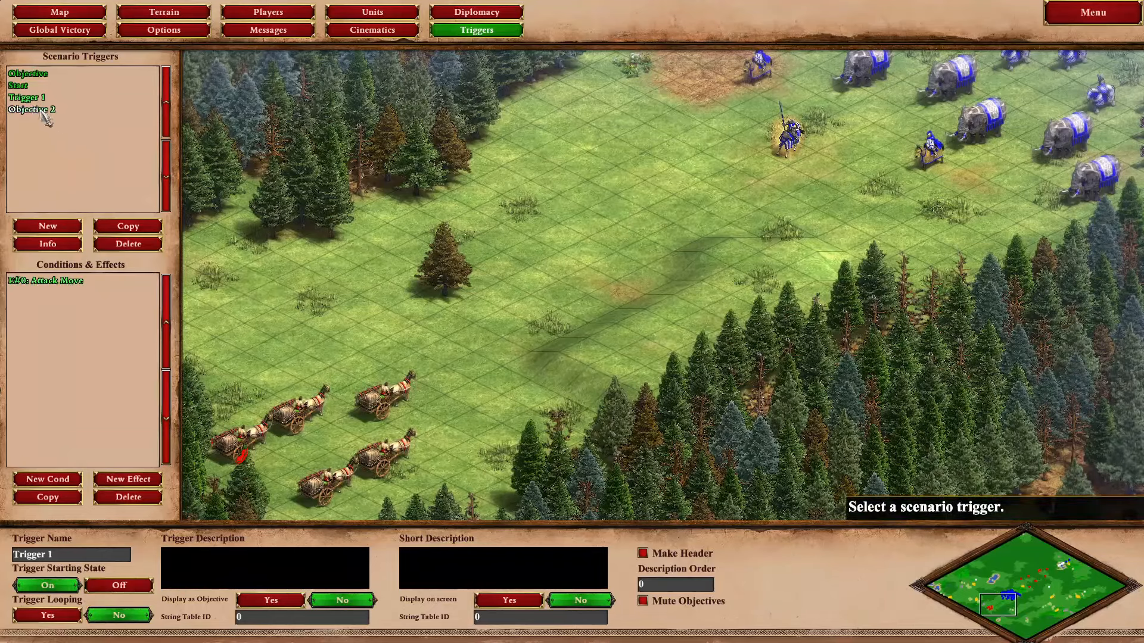
- Examine Trigger 1's Attack Move effect, viewing its target trade carts and its destination on the map
{"action": "key", "text": "Down"}
{"action": "key", "text": "Left"}
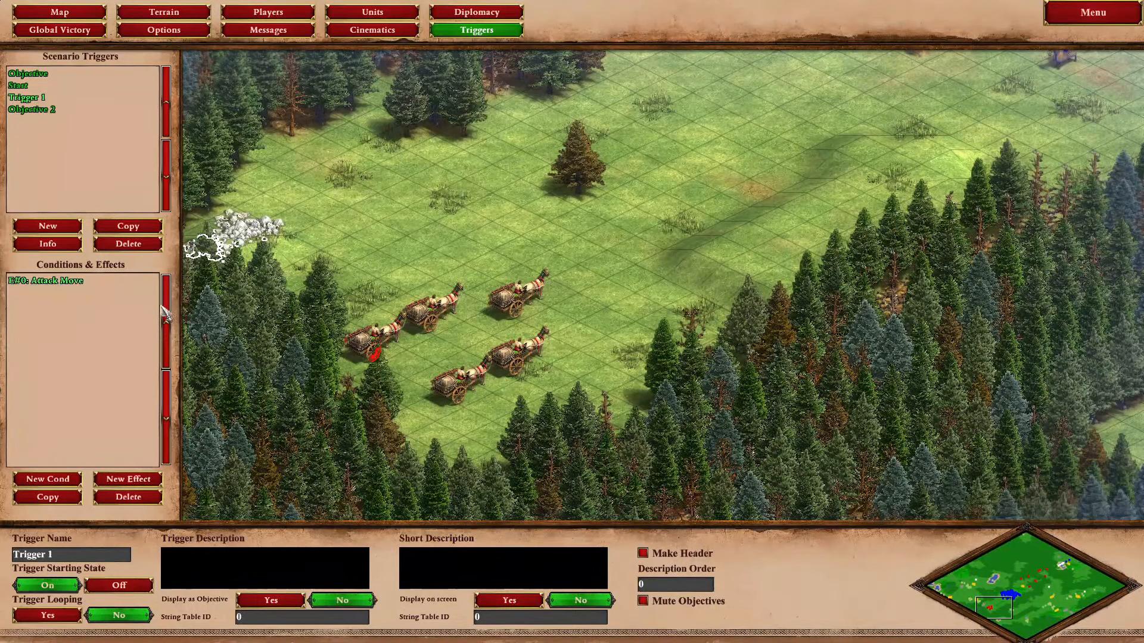
{"action": "left_click", "coordinate": [65, 280]}
{"action": "left_click", "coordinate": [339, 553]}
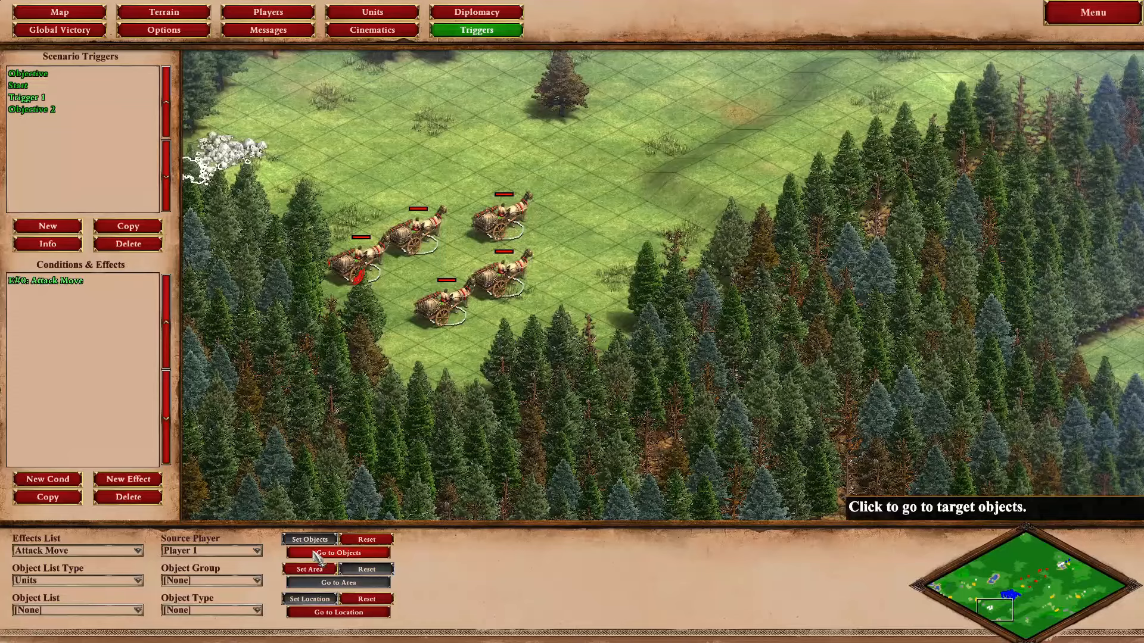
{"action": "left_click", "coordinate": [315, 554]}
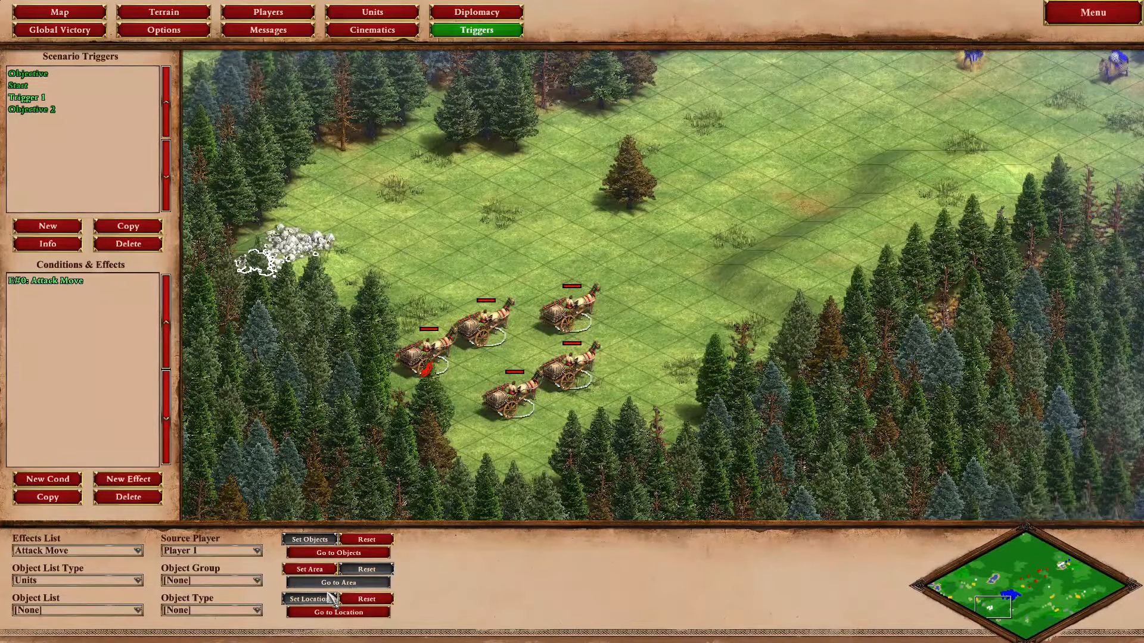
{"action": "left_click", "coordinate": [339, 612]}
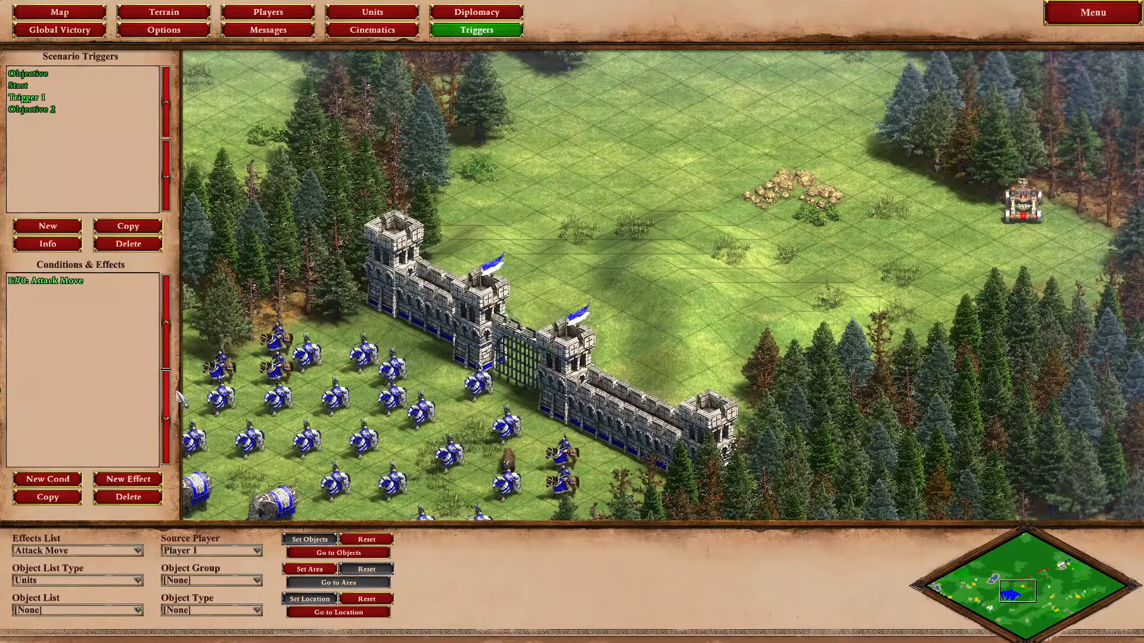
- Examine the Start trigger's Display Instructions effect and first Modify Attribute effect, including its object attribute options, and look over the area outside the gate
{"action": "left_click", "coordinate": [18, 86]}
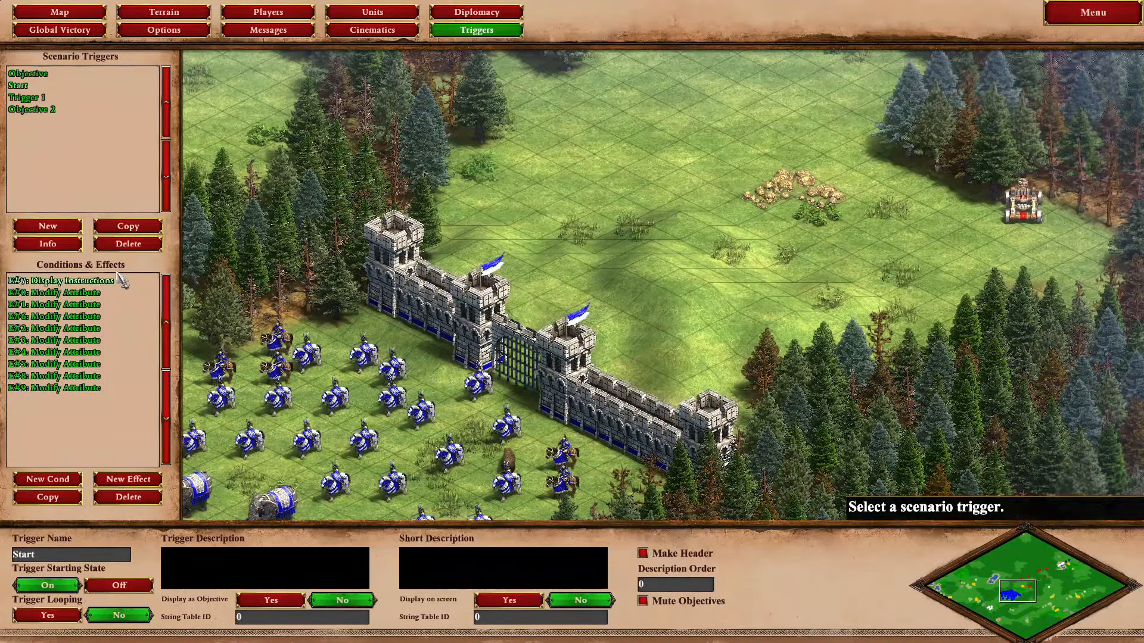
{"action": "left_click", "coordinate": [91, 281]}
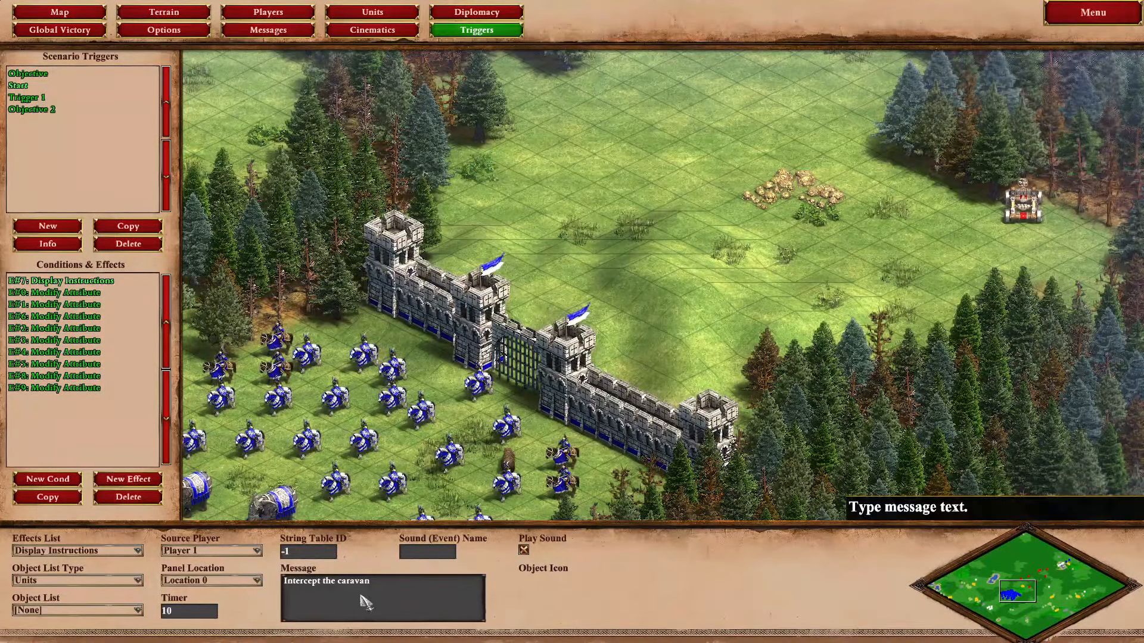
{"action": "left_click", "coordinate": [72, 293]}
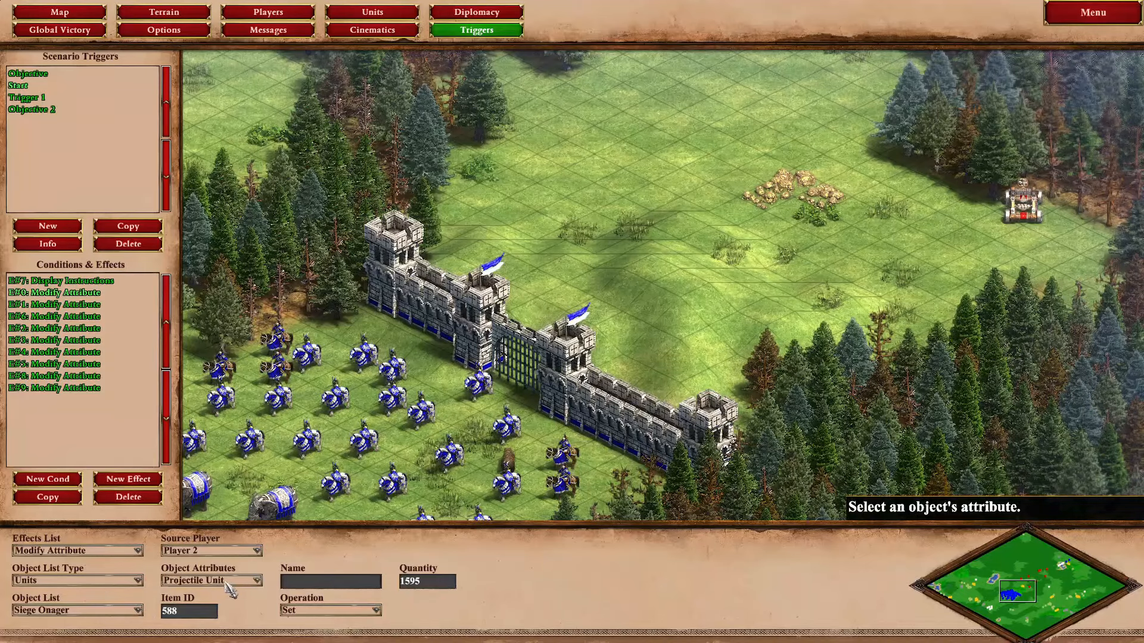
{"action": "left_click", "coordinate": [245, 581]}
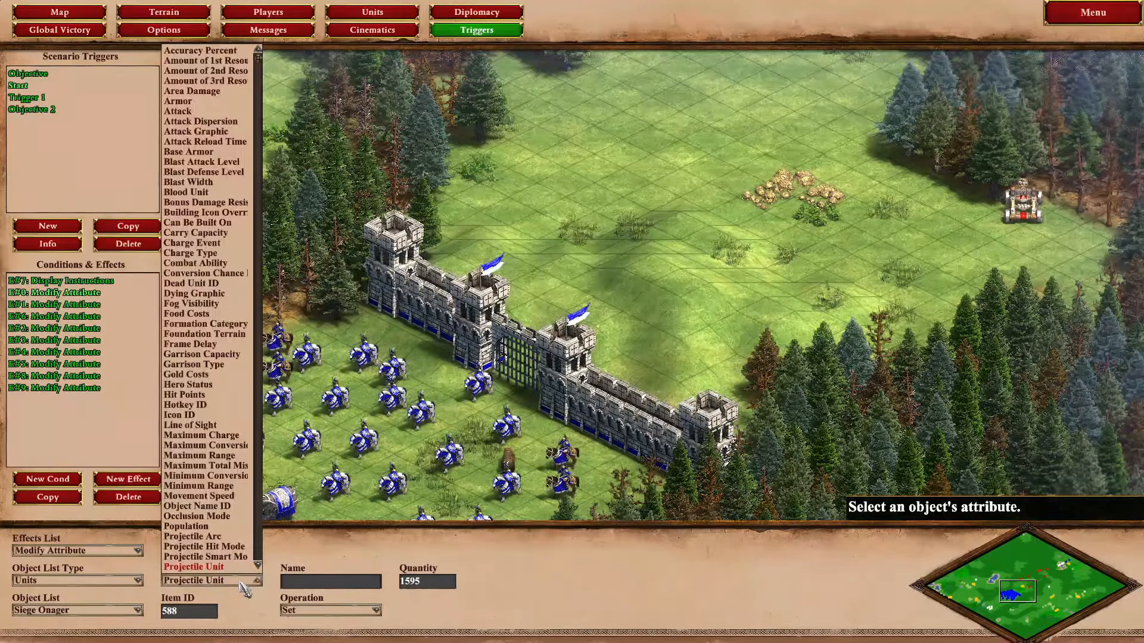
{"action": "left_click", "coordinate": [218, 571]}
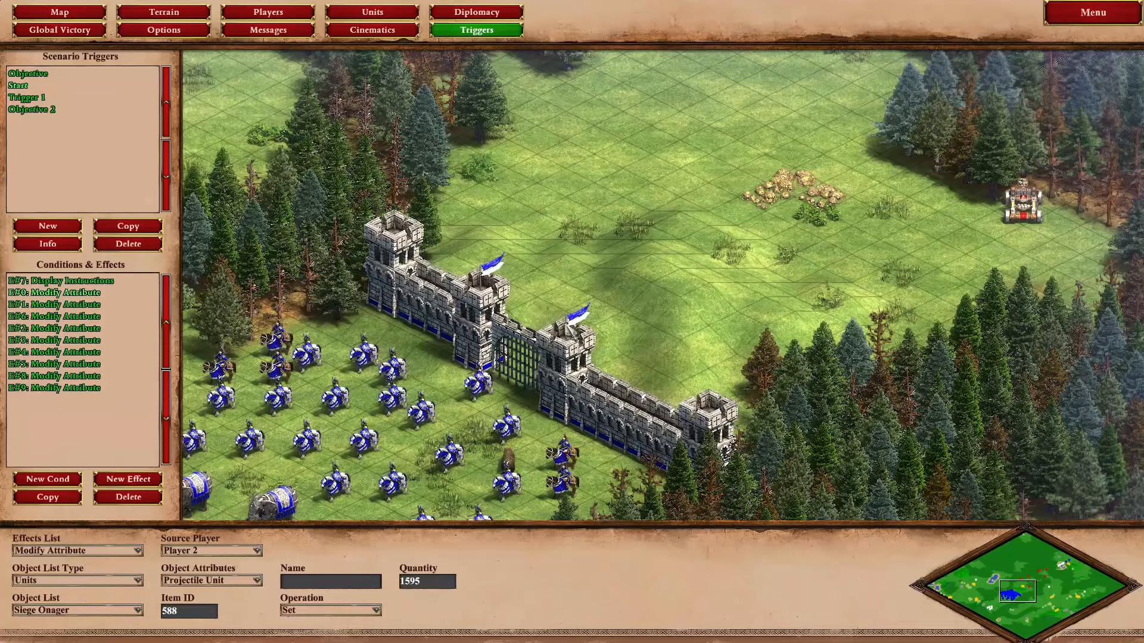
{"action": "key", "text": "Right"}
{"action": "key", "text": "Up"}
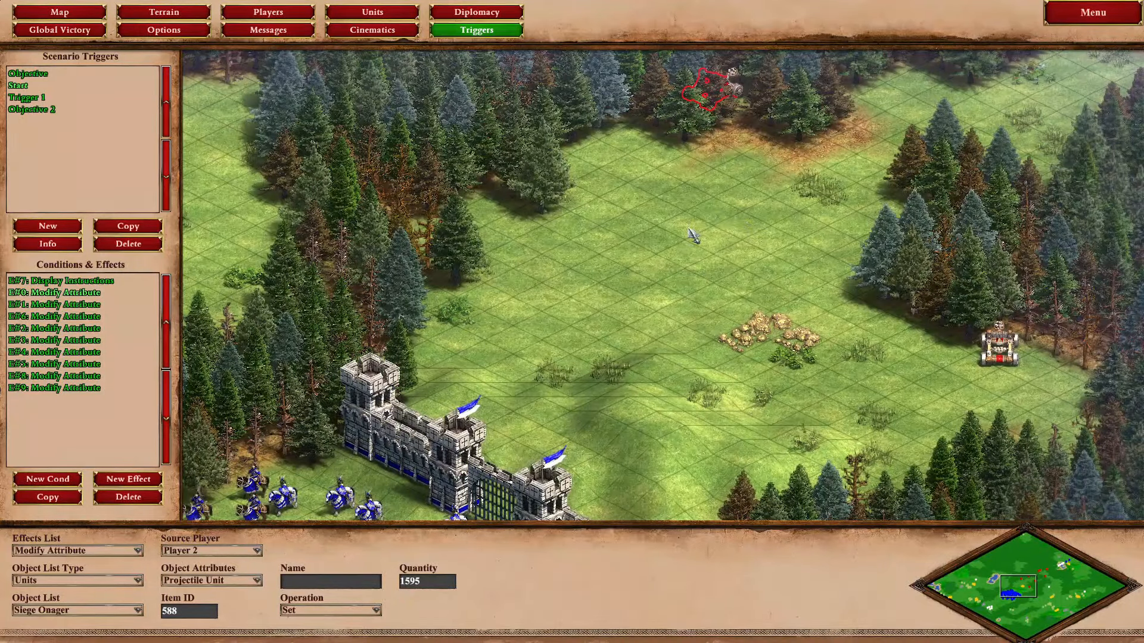
{"action": "key", "text": "Down"}
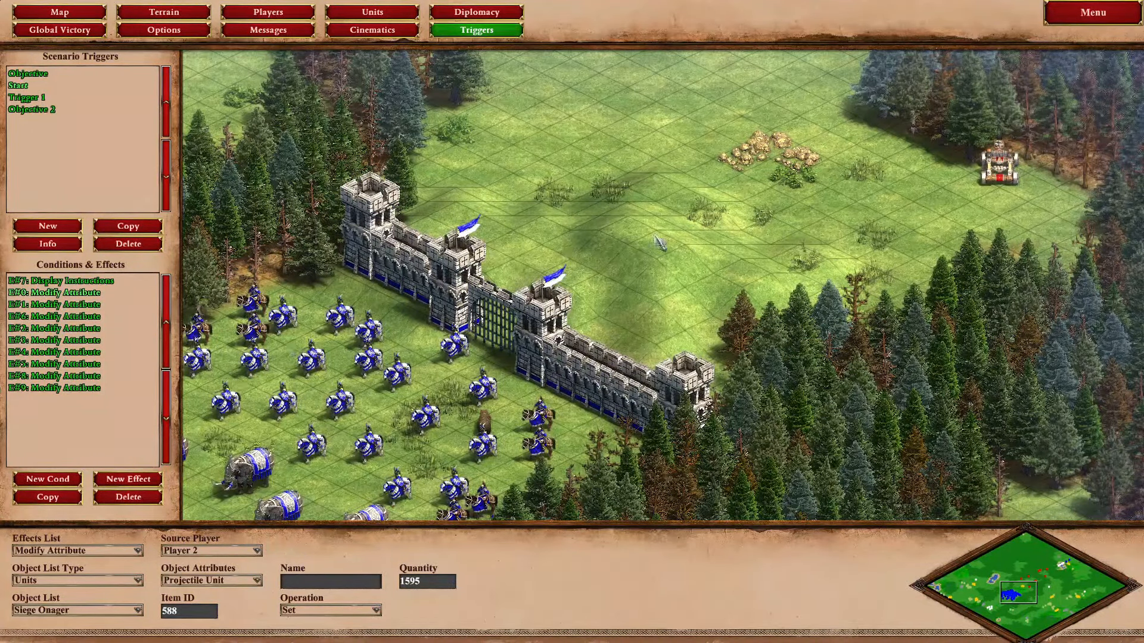
- Launch a test game of the scenario and review its objectives list
{"action": "left_click", "coordinate": [1064, 24]}
{"action": "left_click", "coordinate": [581, 371]}
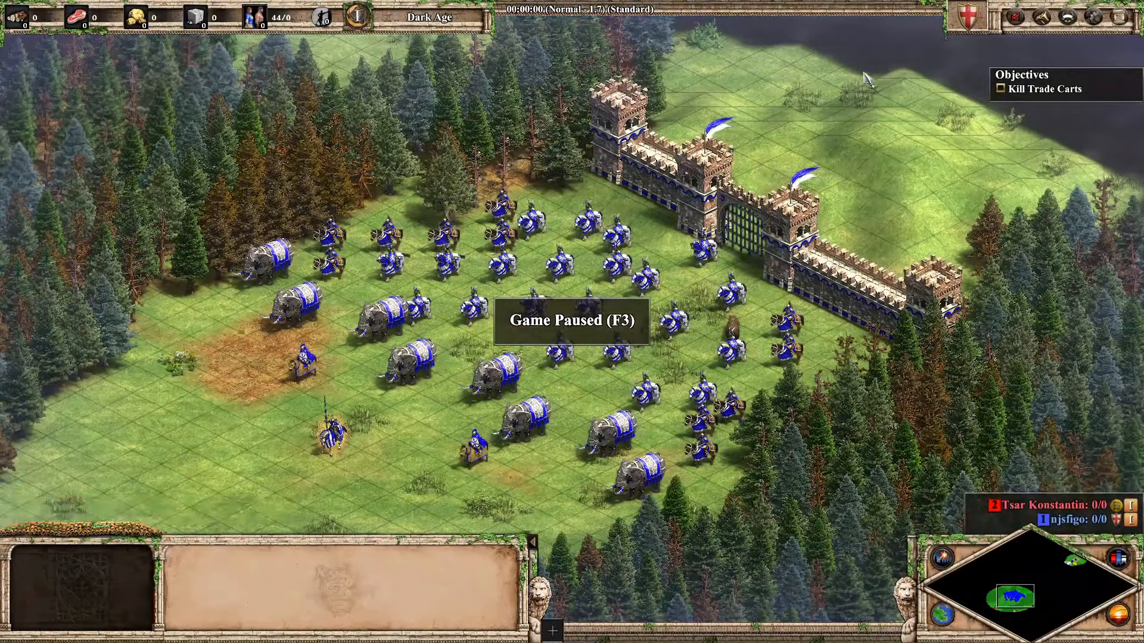
{"action": "left_click", "coordinate": [1019, 20]}
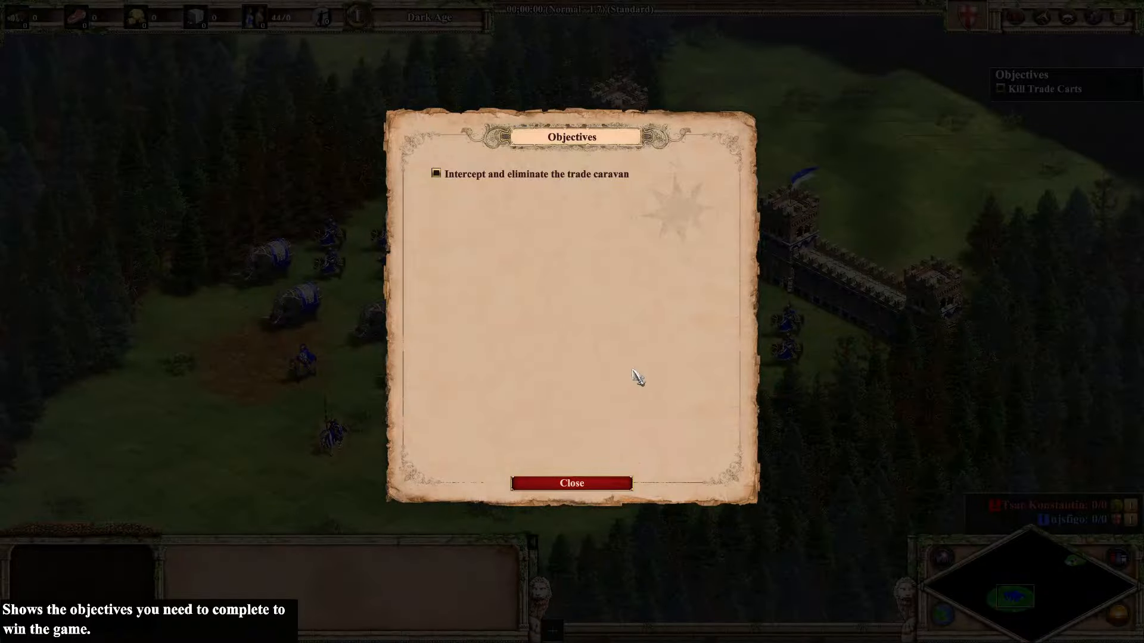
{"action": "left_click", "coordinate": [572, 482]}
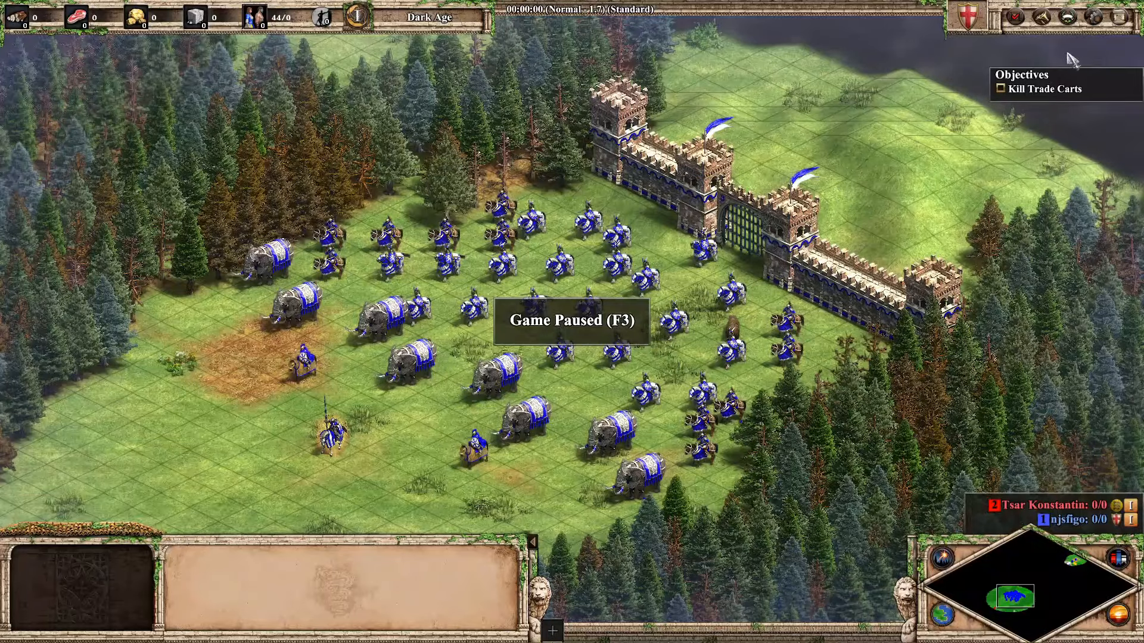
- Unpause the game and send a single Paladin through the gate into the clearing to draw the hidden enemy's fire
{"action": "key", "text": "F3"}
{"action": "left_click", "coordinate": [704, 249]}
{"action": "right_click", "coordinate": [846, 155]}
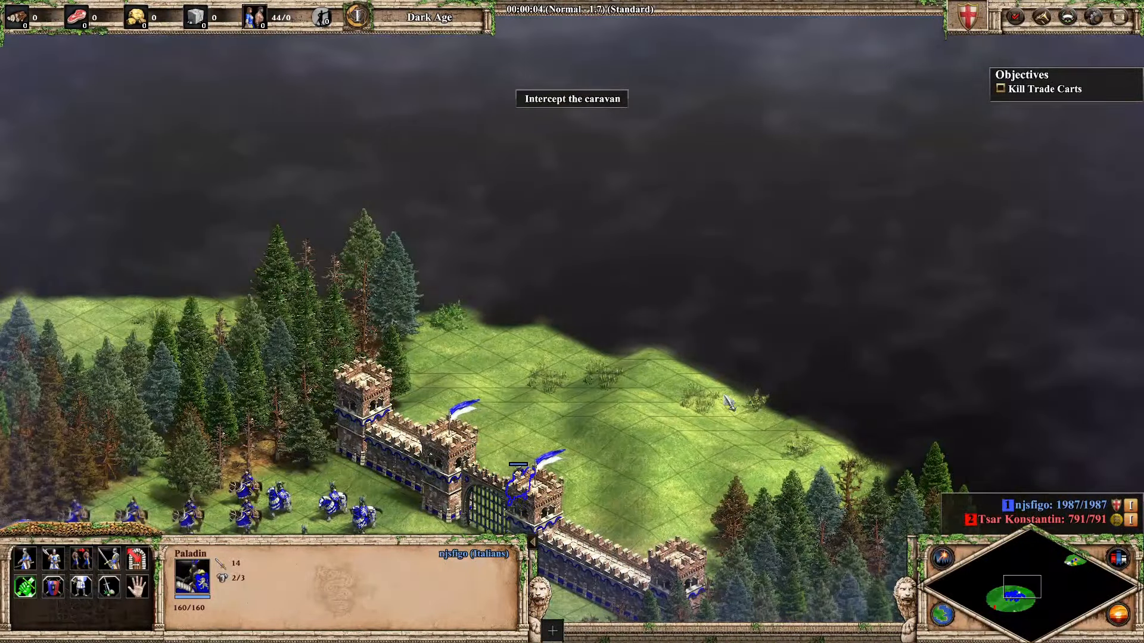
{"action": "right_click", "coordinate": [721, 393]}
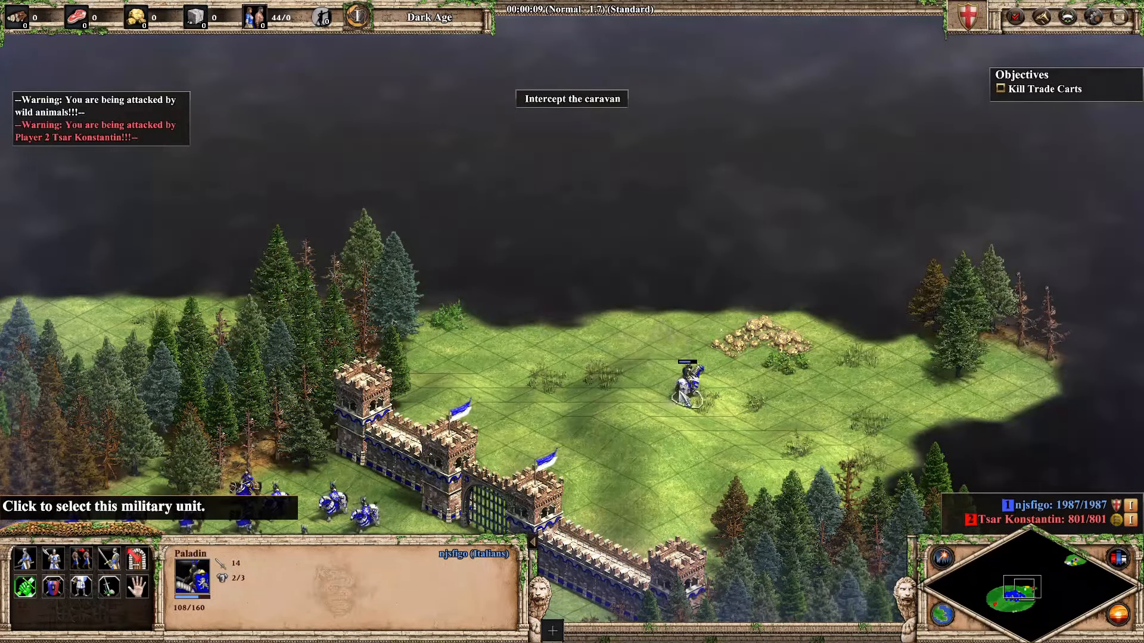
{"action": "right_click", "coordinate": [650, 307]}
{"action": "right_click", "coordinate": [705, 399]}
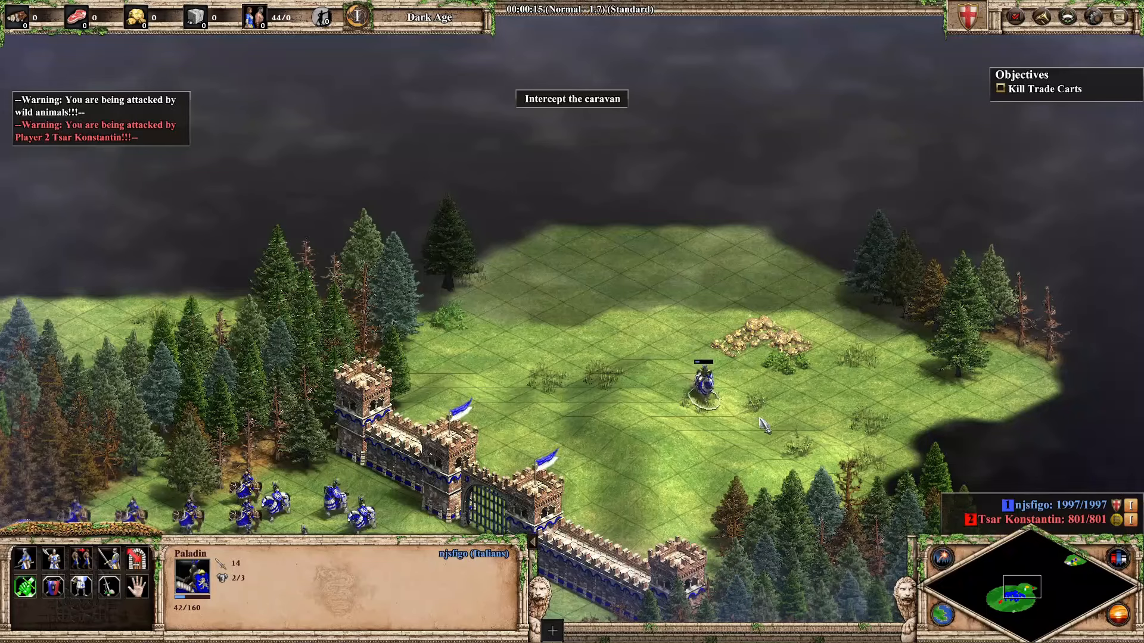
{"action": "right_click", "coordinate": [881, 422]}
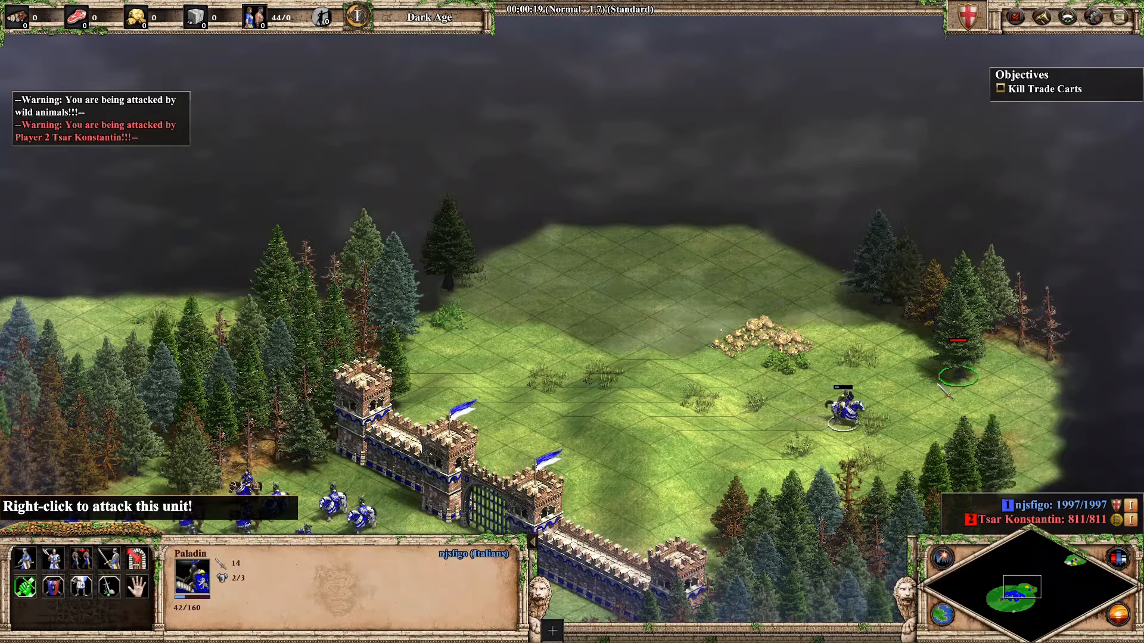
- Quit the test game and reopen the scenario's trigger settings in the editor
{"action": "left_click", "coordinate": [1119, 16]}
{"action": "left_click", "coordinate": [618, 262]}
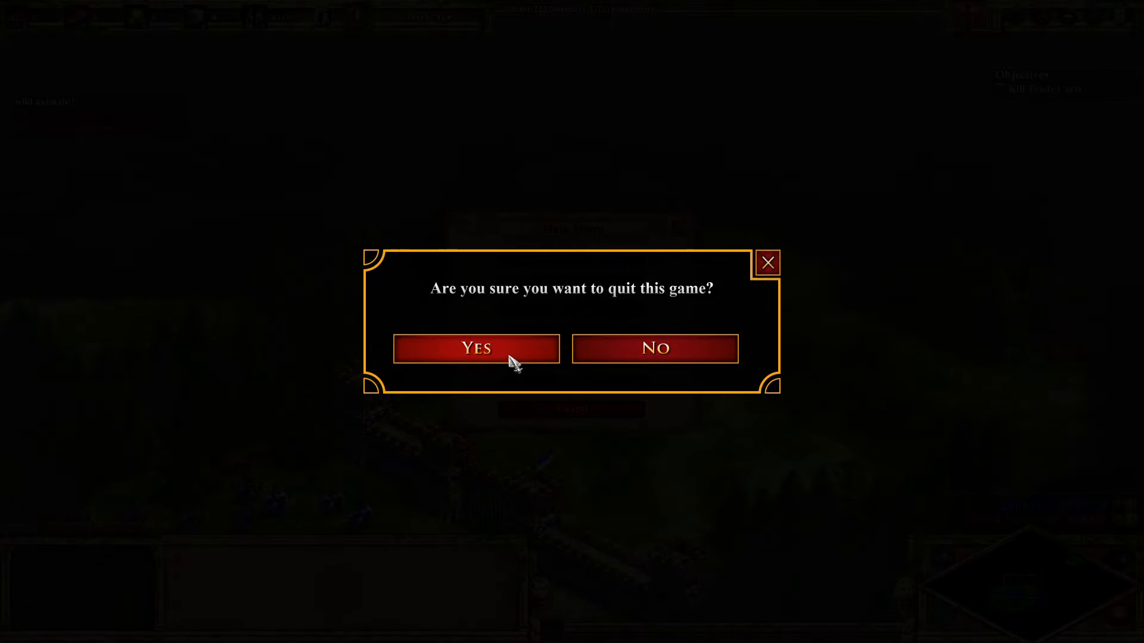
{"action": "left_click", "coordinate": [510, 358]}
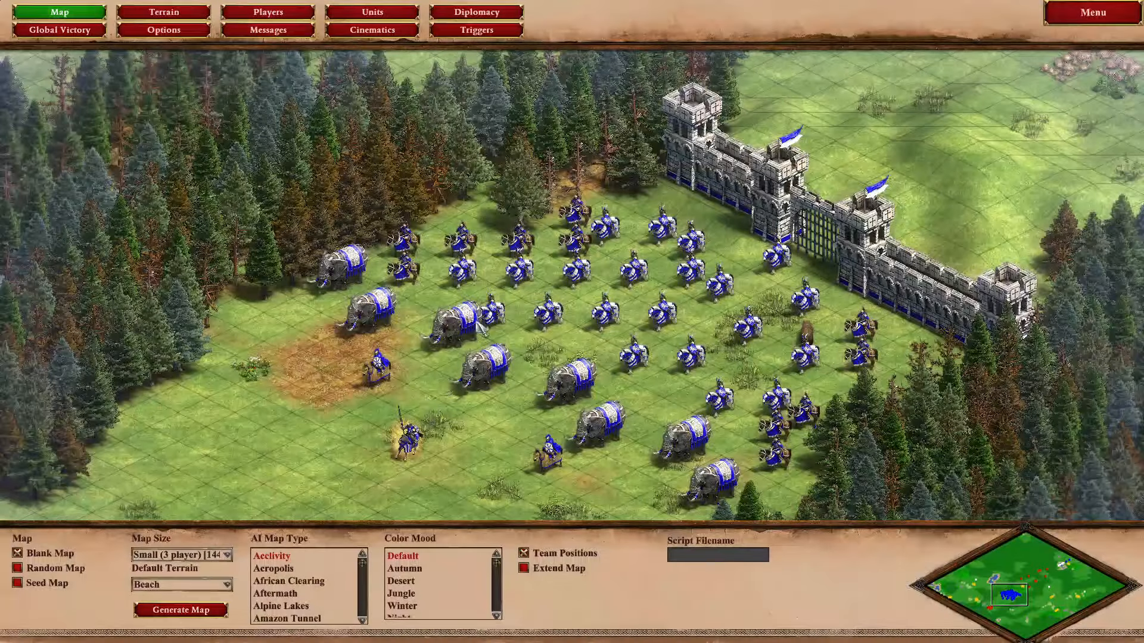
{"action": "left_click", "coordinate": [470, 31]}
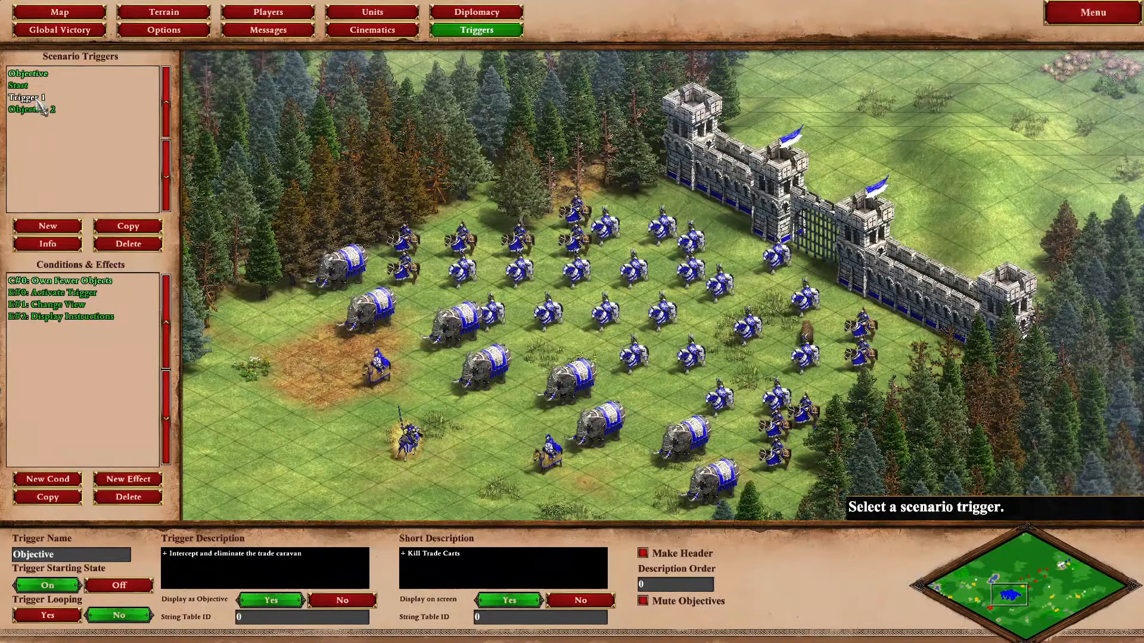
- Examine the Objective 2 trigger and the Start trigger's Siege Onager effects for Projectile Unit and Standing Graphic
{"action": "left_click", "coordinate": [30, 97]}
{"action": "left_click", "coordinate": [36, 110]}
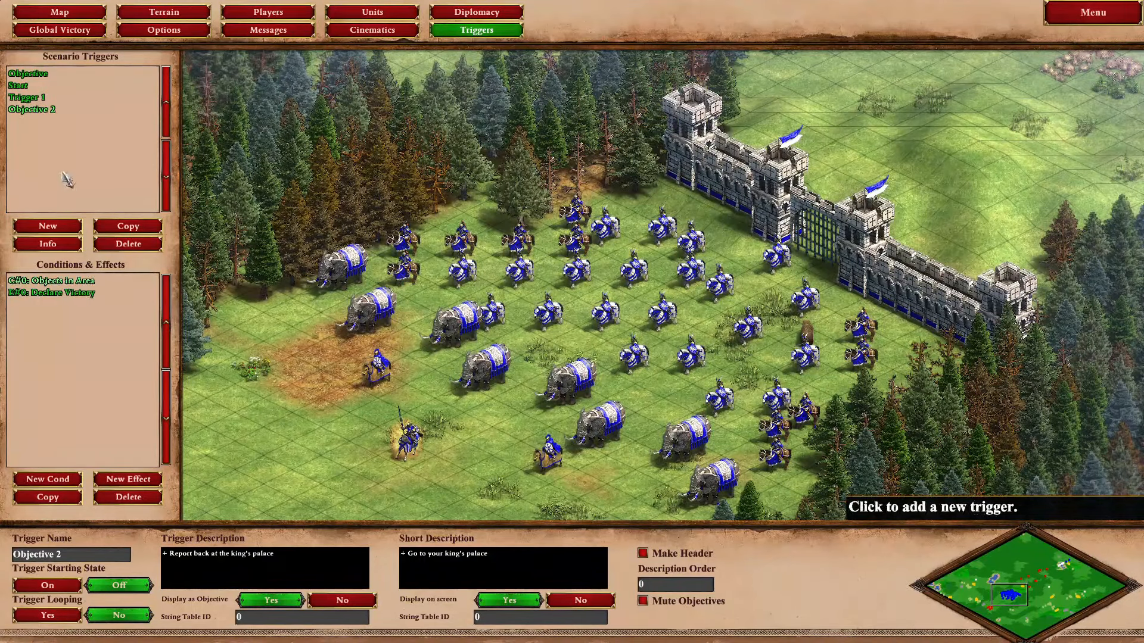
{"action": "left_click", "coordinate": [27, 84]}
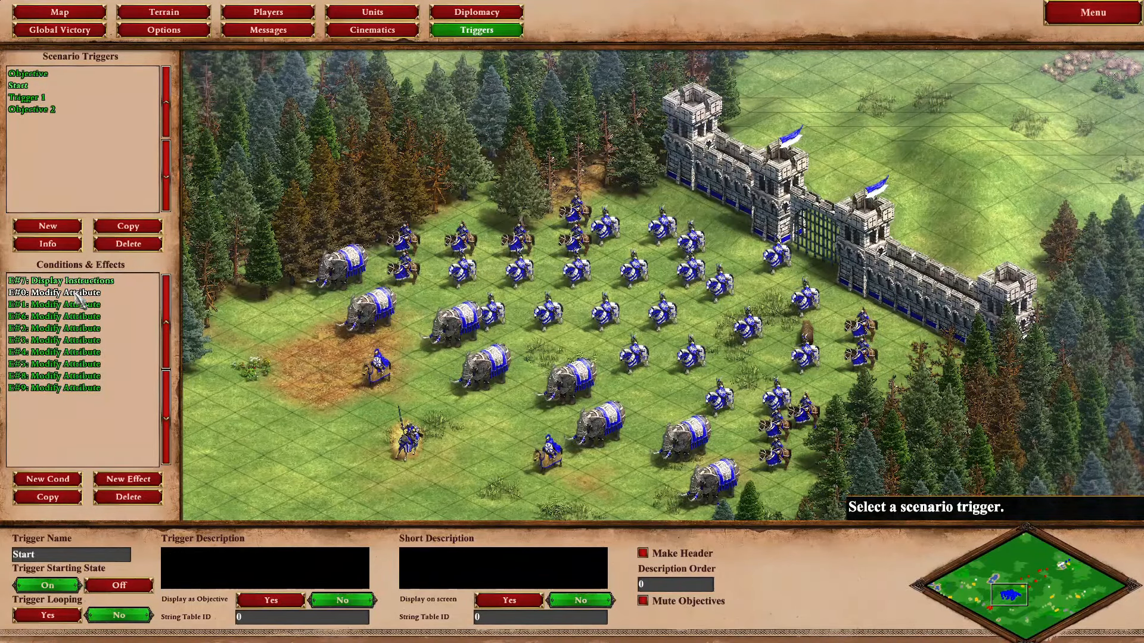
{"action": "left_click", "coordinate": [106, 307]}
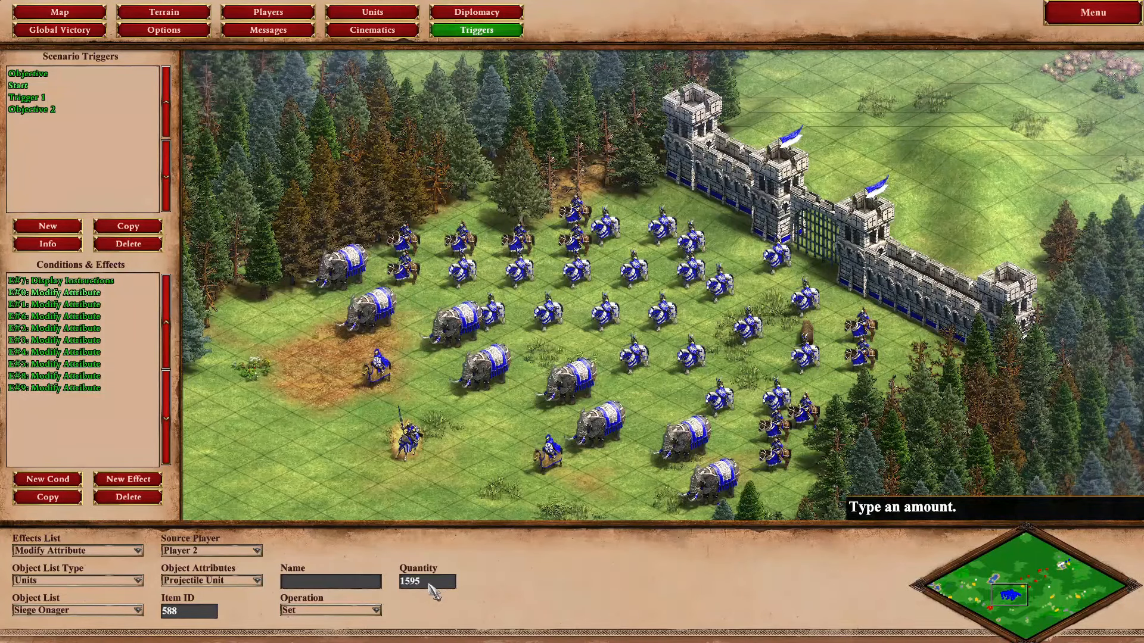
{"action": "left_click", "coordinate": [96, 306]}
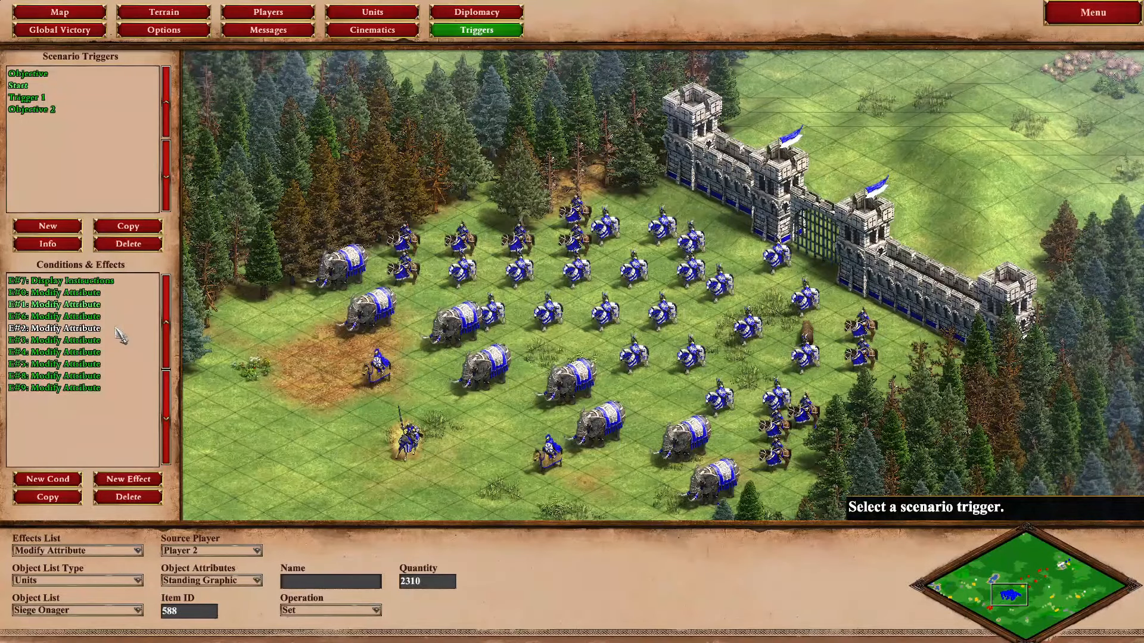
{"action": "left_click", "coordinate": [83, 317]}
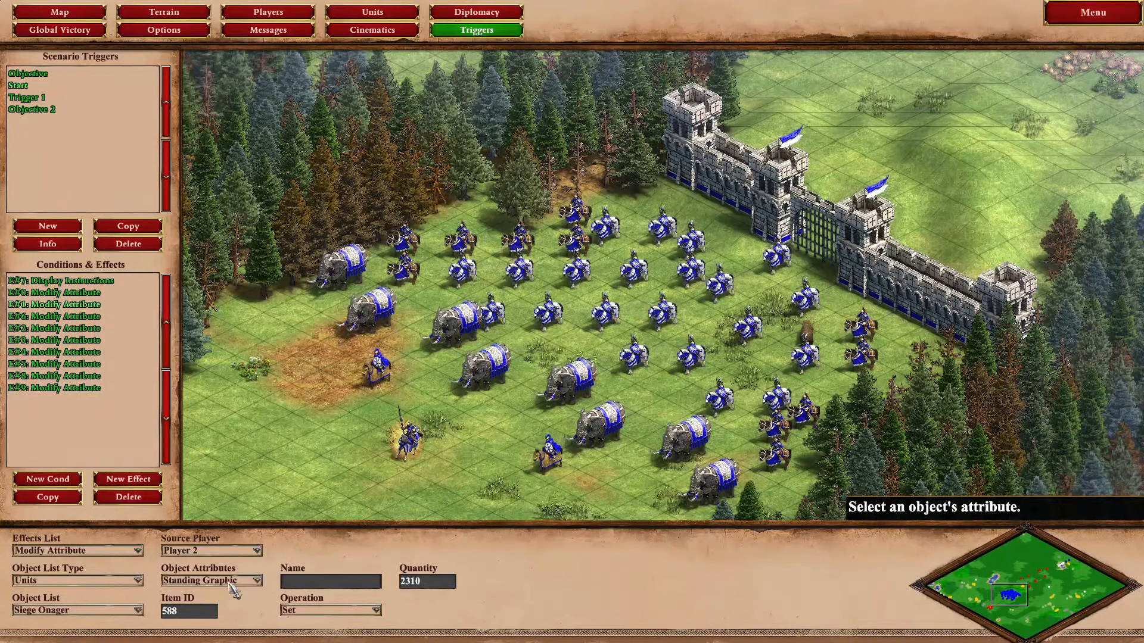
- Switch the Standing Graphic effect's object to Siege Elephant and restore it to Siege Onager
{"action": "left_click", "coordinate": [122, 611]}
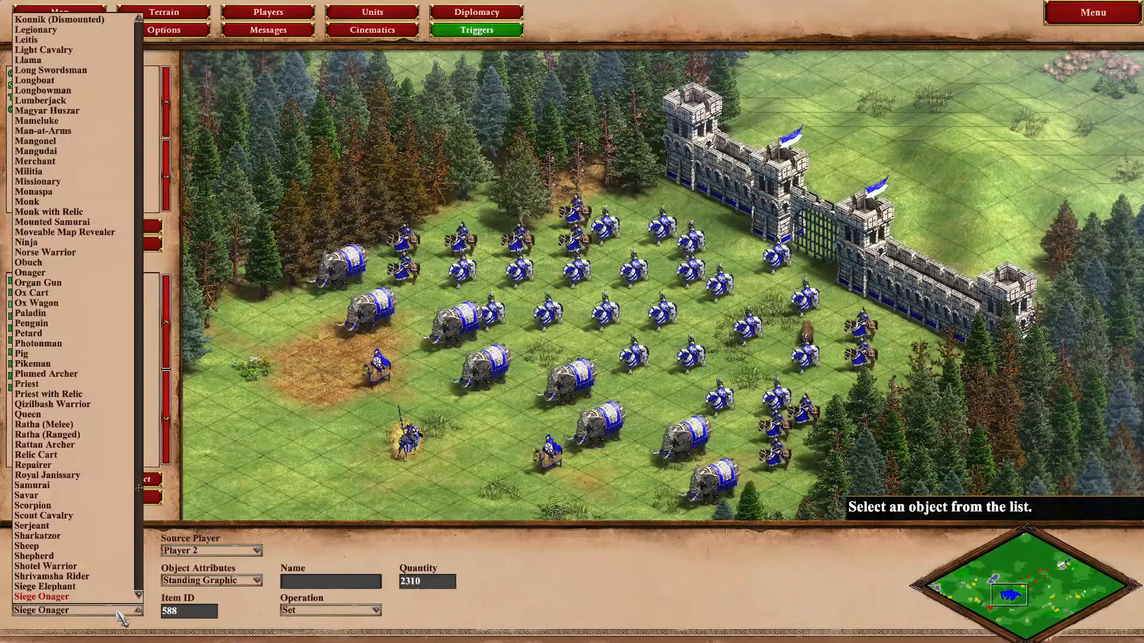
{"action": "left_click", "coordinate": [71, 587]}
{"action": "left_click", "coordinate": [111, 614]}
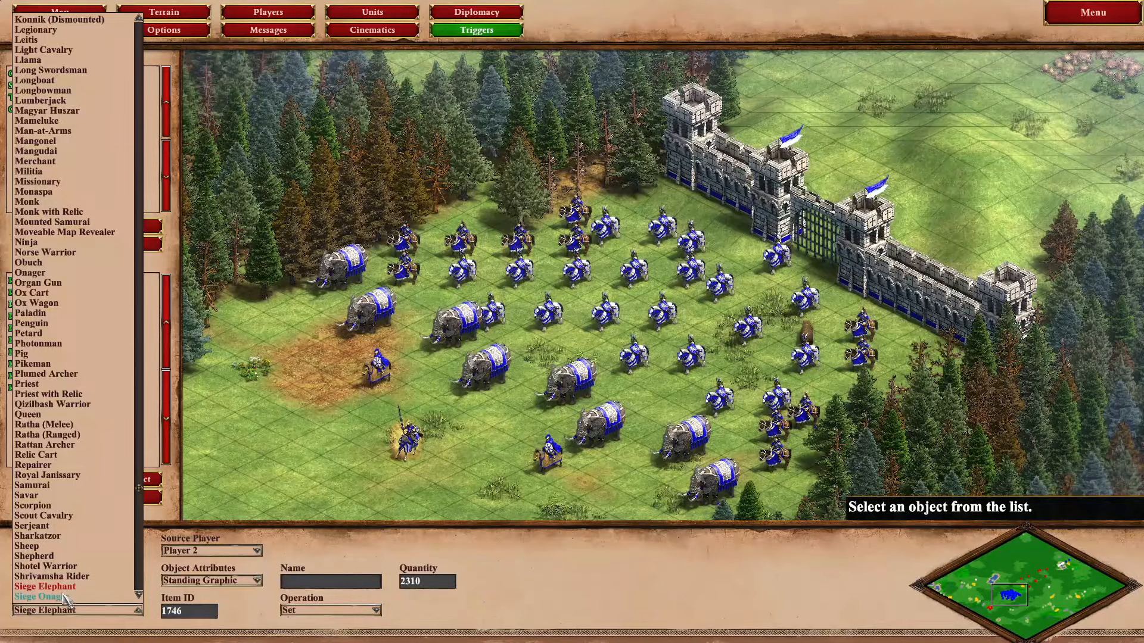
{"action": "left_click", "coordinate": [79, 597]}
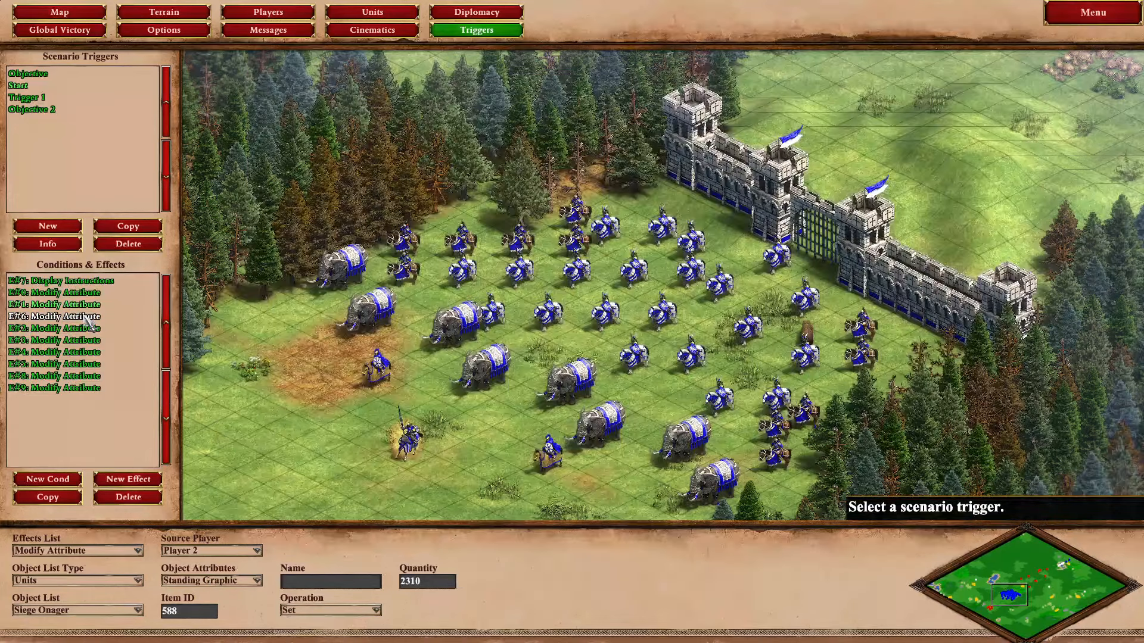
- Examine the Start trigger's Siege Onager effects for Walking Graphic, Attack Graphic and Total Missiles
{"action": "left_click", "coordinate": [85, 317]}
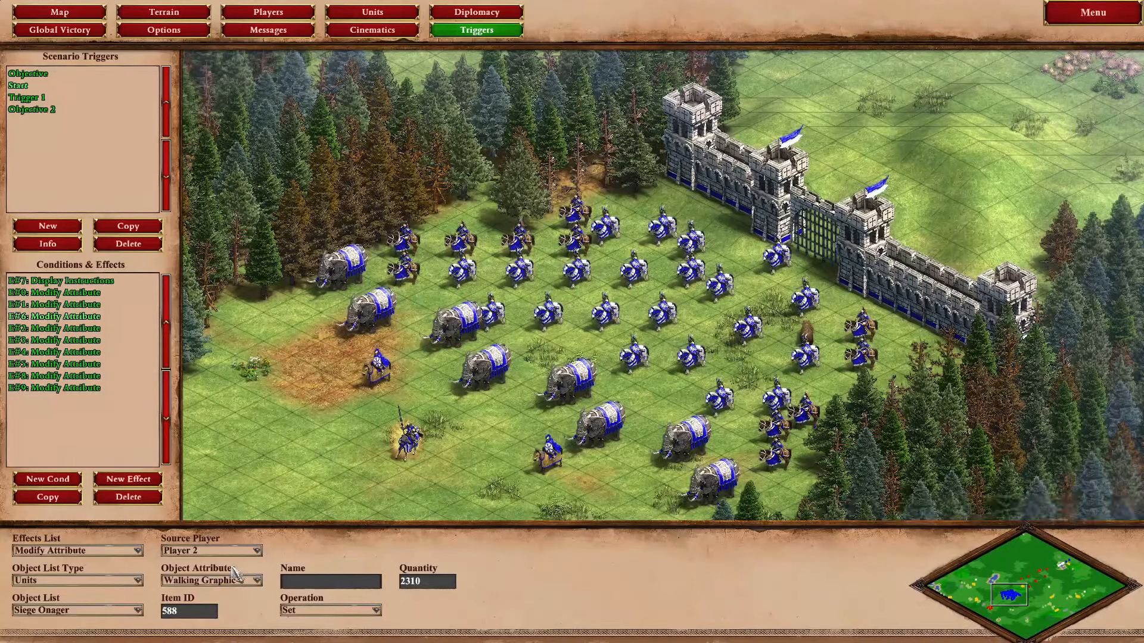
{"action": "left_click", "coordinate": [76, 329]}
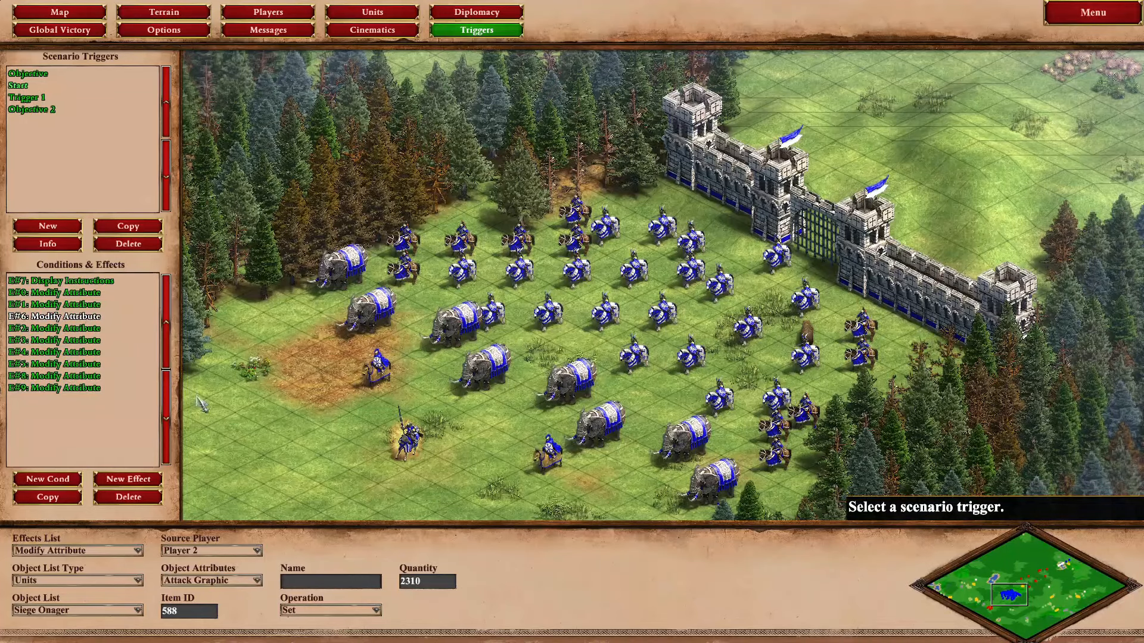
{"action": "left_click", "coordinate": [84, 376]}
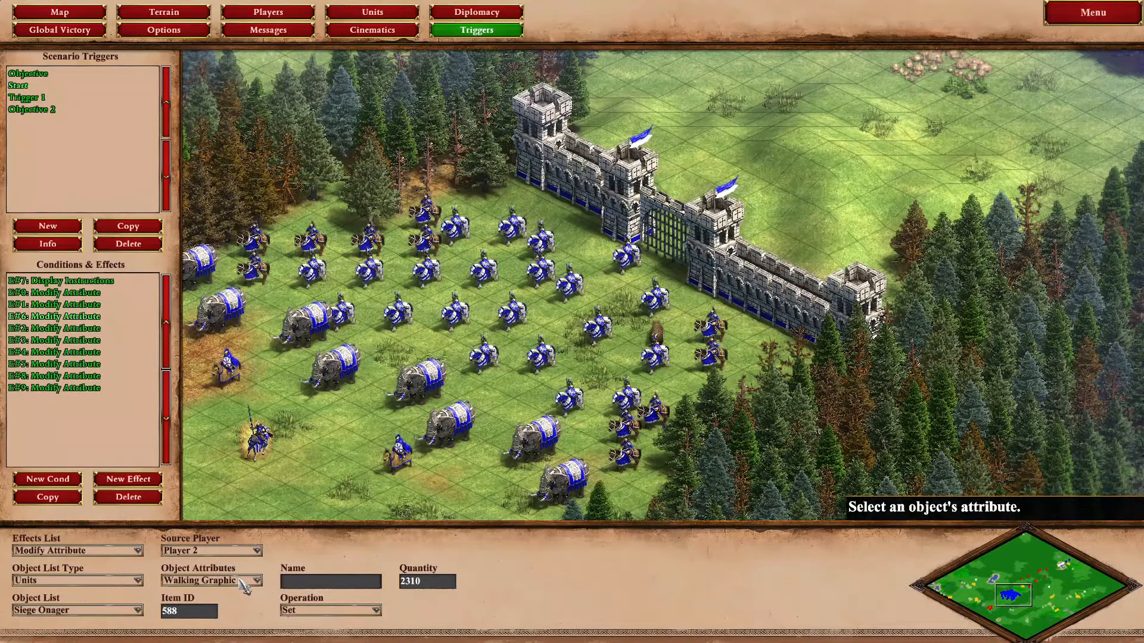
{"action": "left_click", "coordinate": [87, 342]}
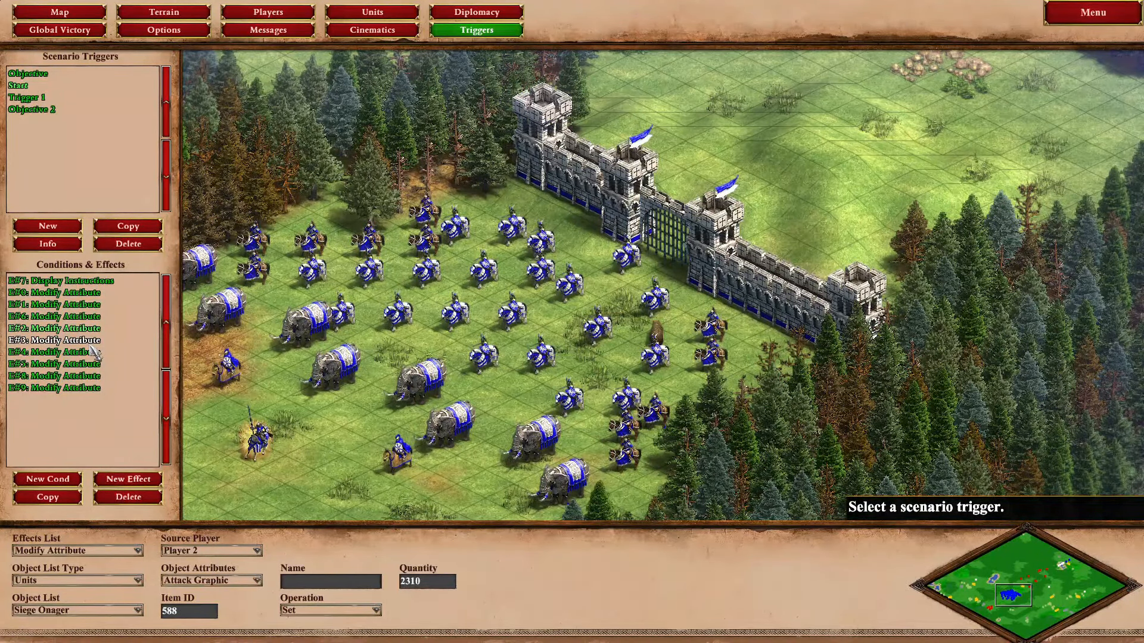
{"action": "left_click", "coordinate": [93, 352]}
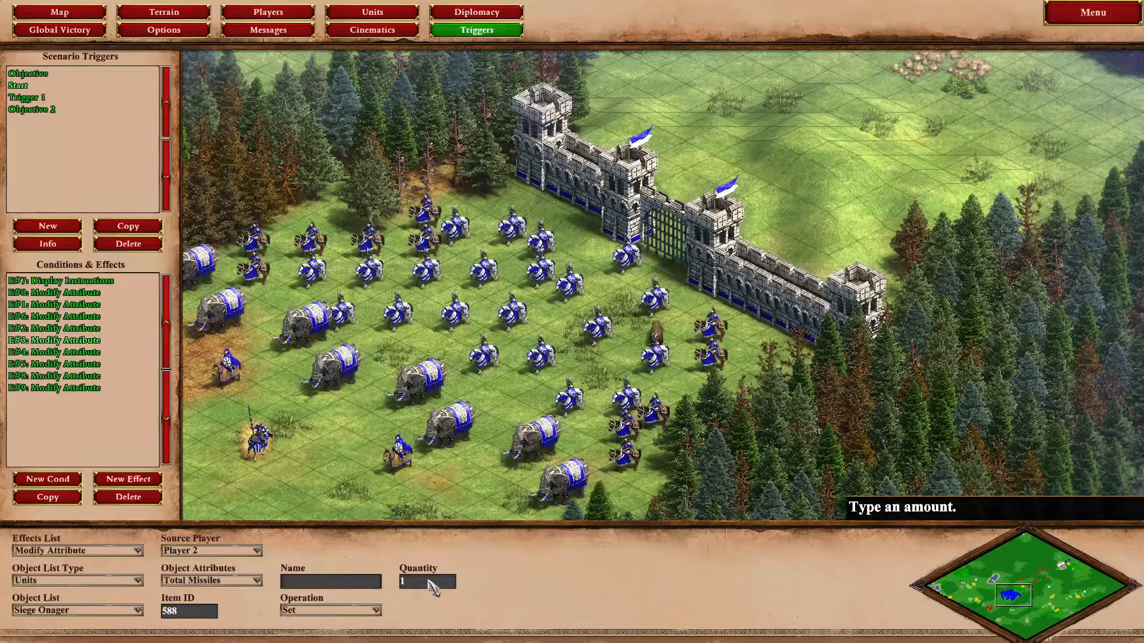
{"action": "left_click_drag", "start_coordinate": [428, 580], "coordinate": [367, 586]}
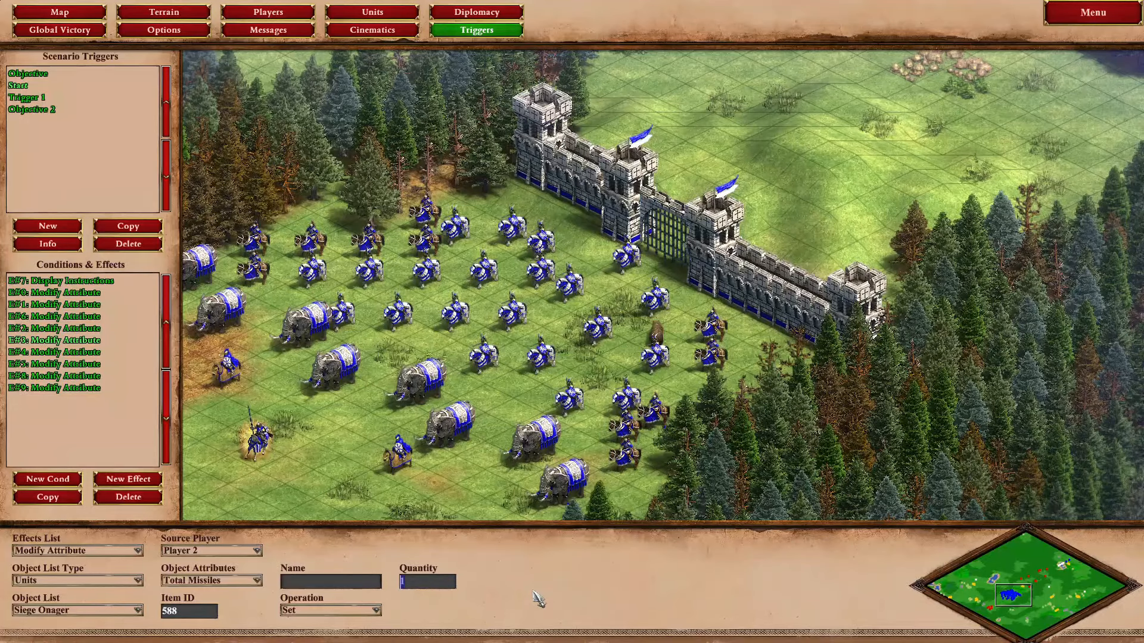
- Set the quantity of the Siege Onager's Total Missiles effect to 6 and start a test of the scenario
{"action": "type", "text": "6"}
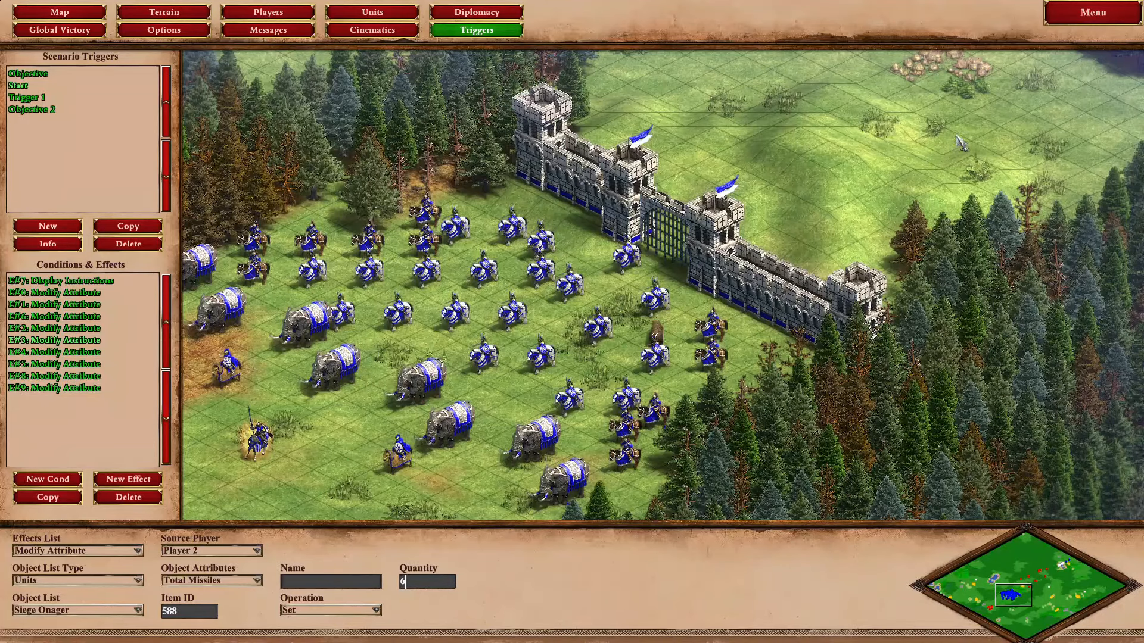
{"action": "left_click", "coordinate": [1092, 12]}
{"action": "left_click", "coordinate": [577, 380]}
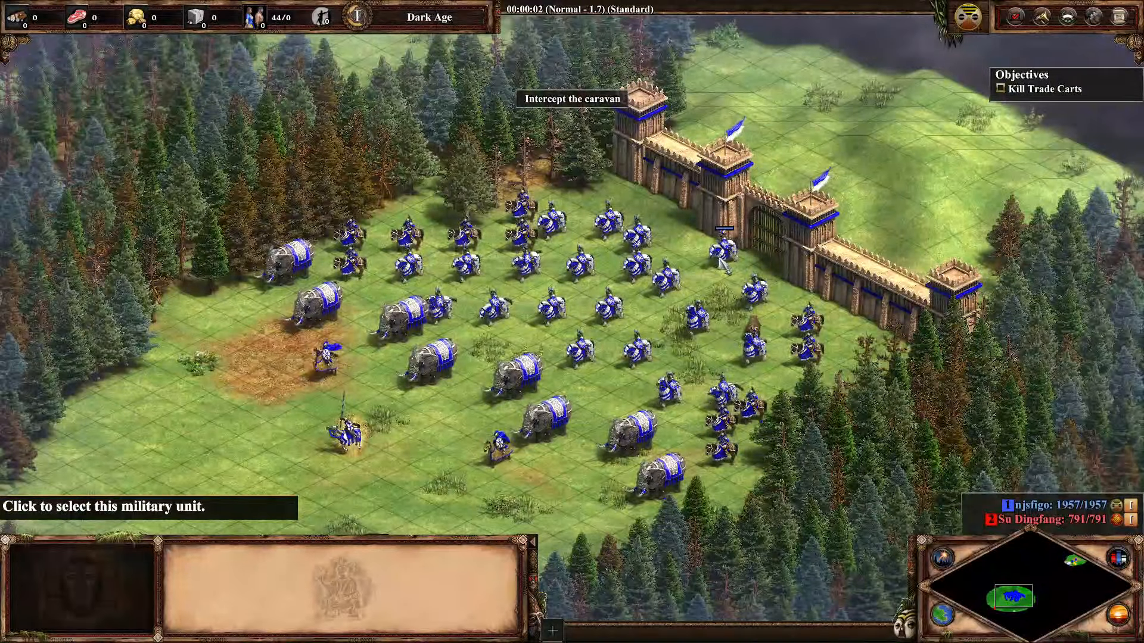
- Send a Paladin out through the gate and move it around the clearing to observe the enemy's missile attack
{"action": "left_click", "coordinate": [723, 256]}
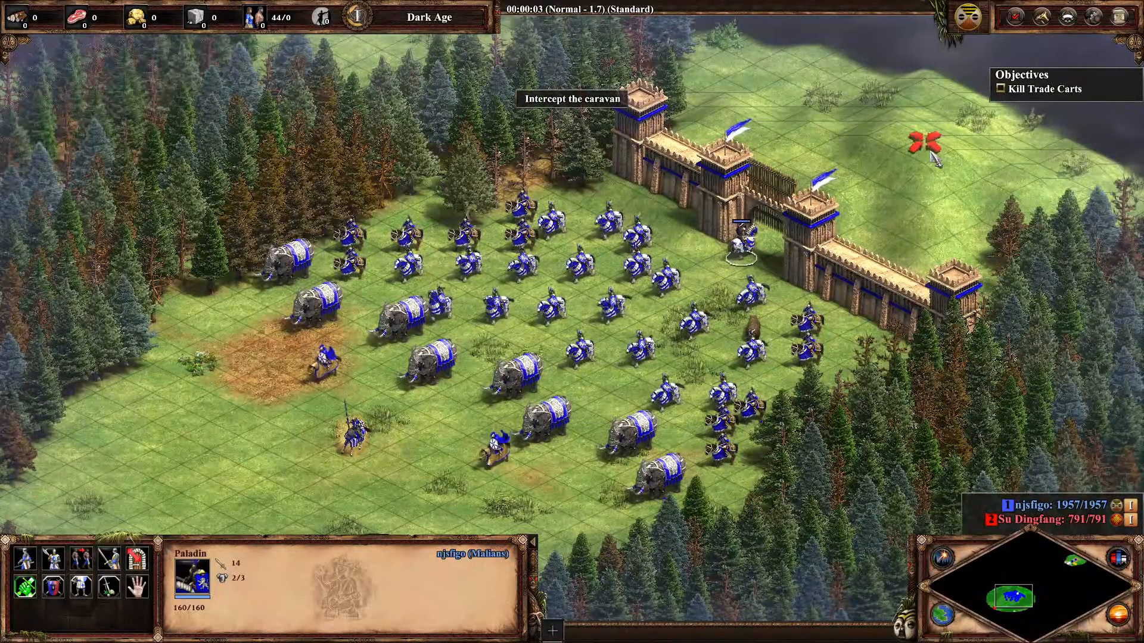
{"action": "right_click", "coordinate": [801, 335]}
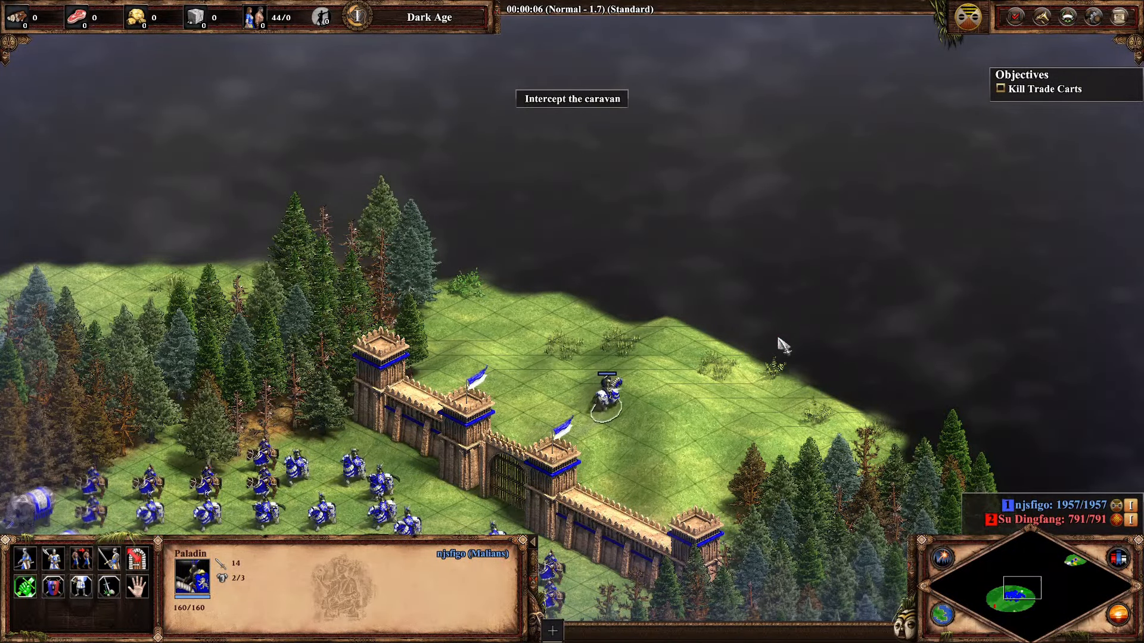
{"action": "right_click", "coordinate": [774, 339]}
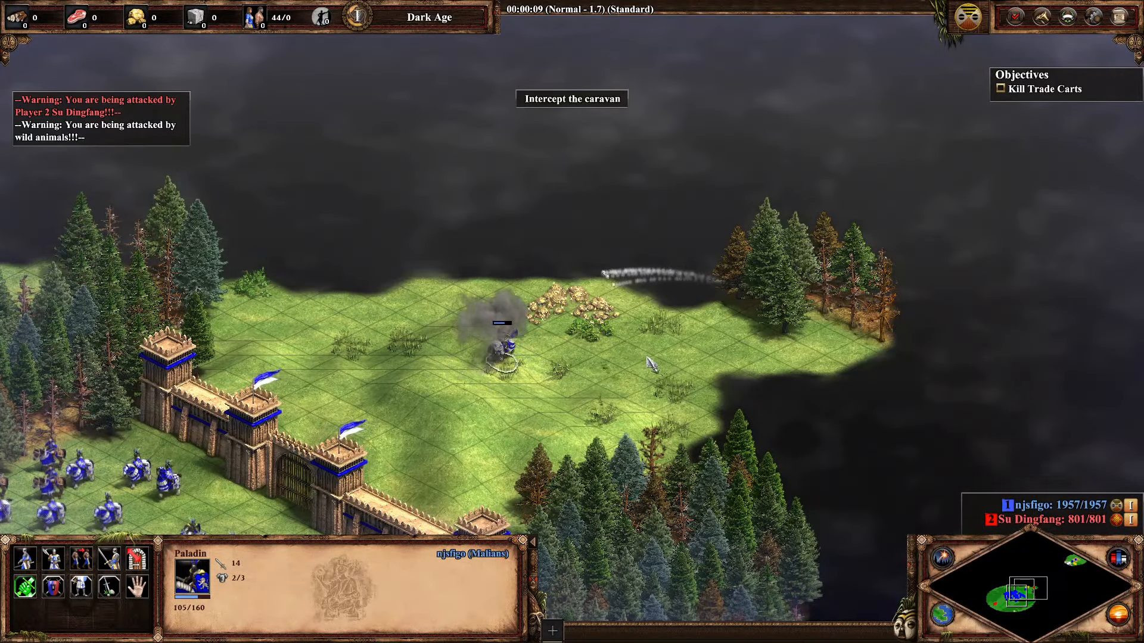
{"action": "right_click", "coordinate": [410, 360]}
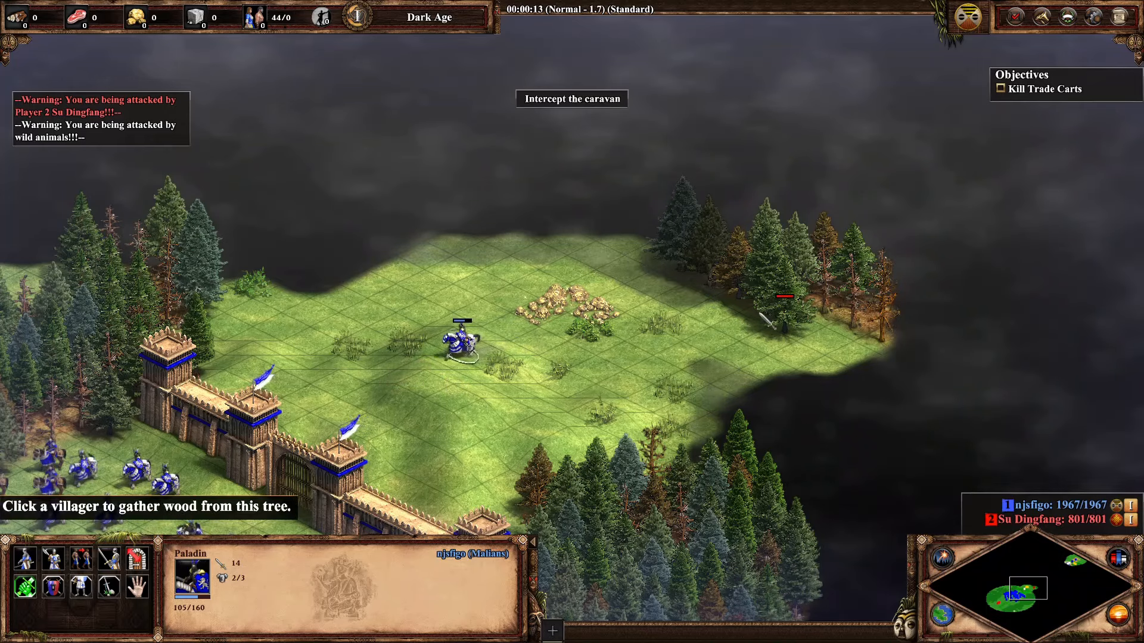
{"action": "right_click", "coordinate": [573, 362]}
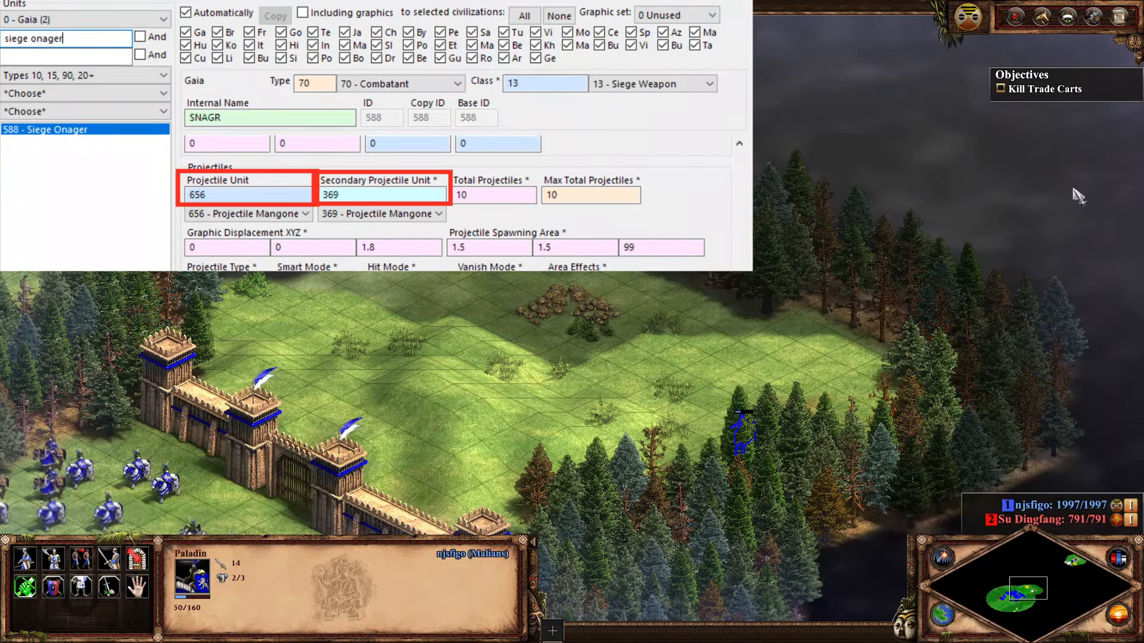
{"action": "right_click", "coordinate": [606, 386]}
{"action": "right_click", "coordinate": [519, 370]}
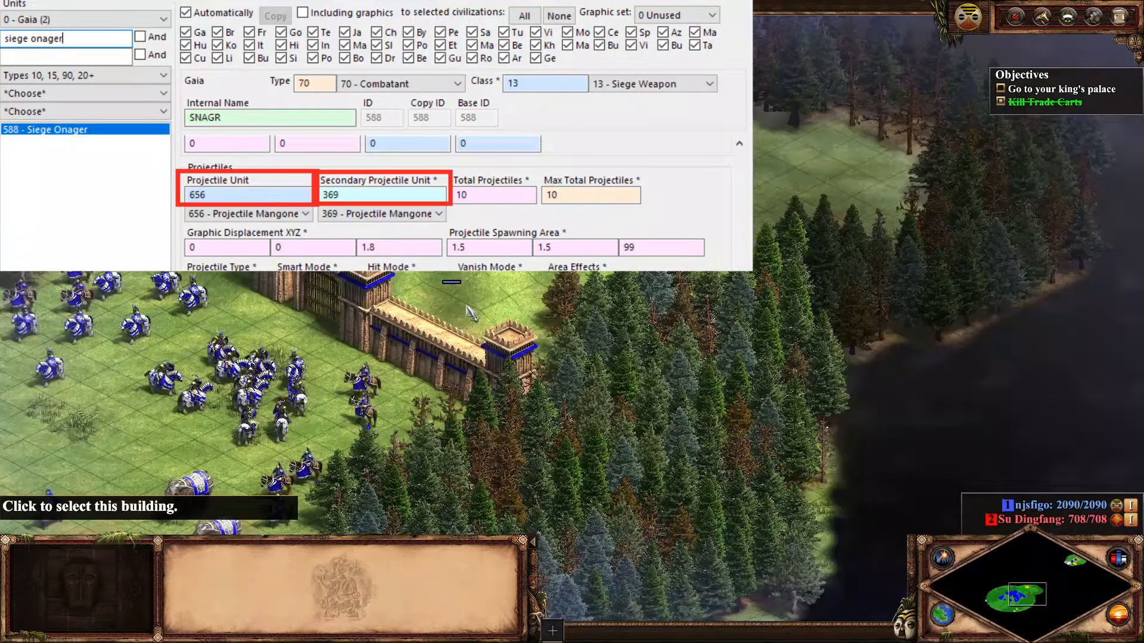
{"action": "right_click", "coordinate": [518, 226]}
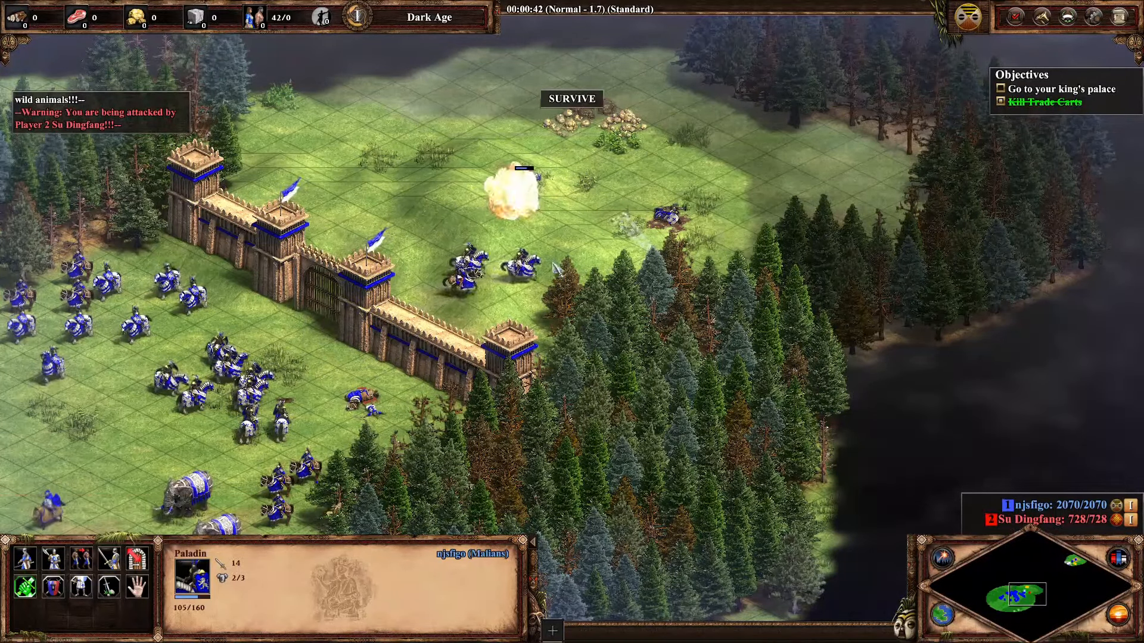
- Quit the test game and reopen the Start trigger in the scenario editor
{"action": "left_click", "coordinate": [1120, 18]}
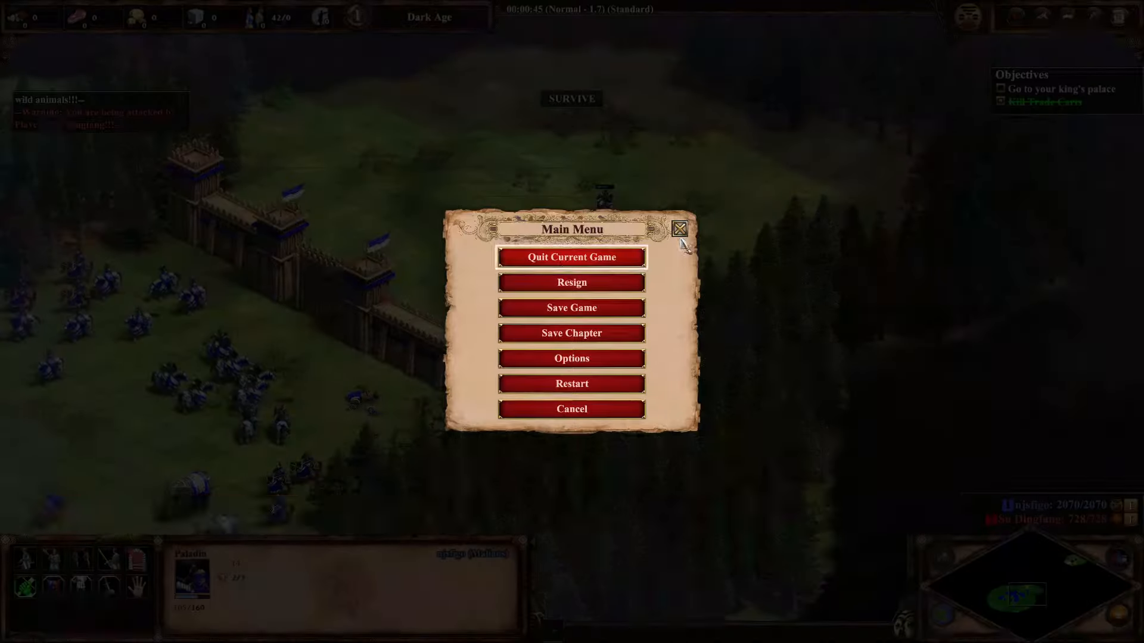
{"action": "left_click", "coordinate": [576, 256]}
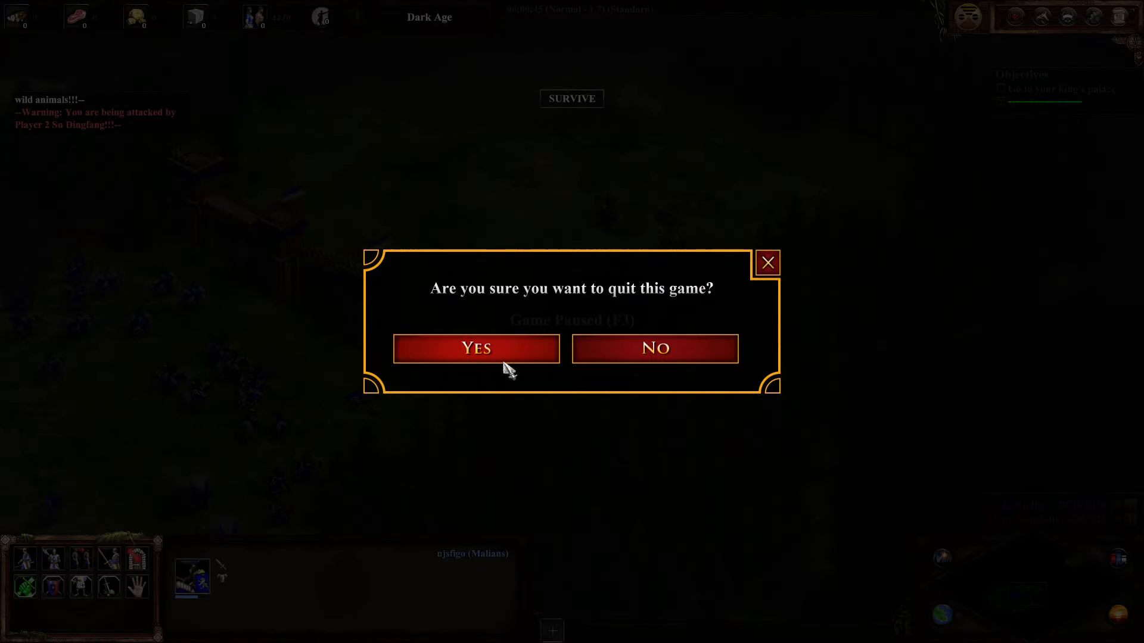
{"action": "left_click", "coordinate": [503, 357]}
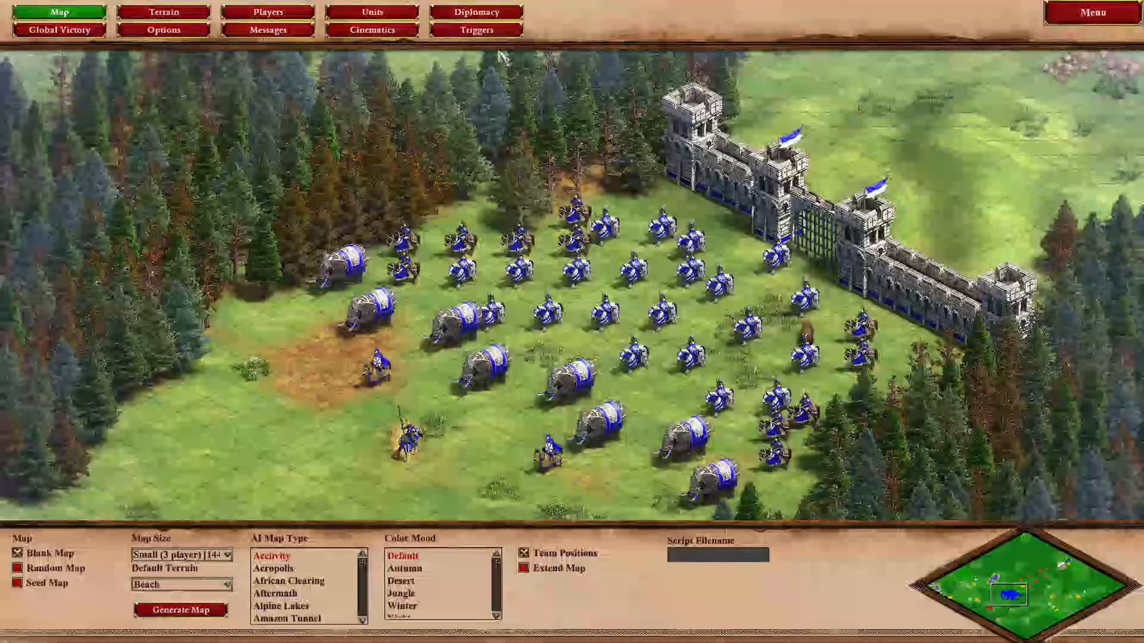
{"action": "left_click", "coordinate": [475, 31]}
{"action": "left_click", "coordinate": [18, 86]}
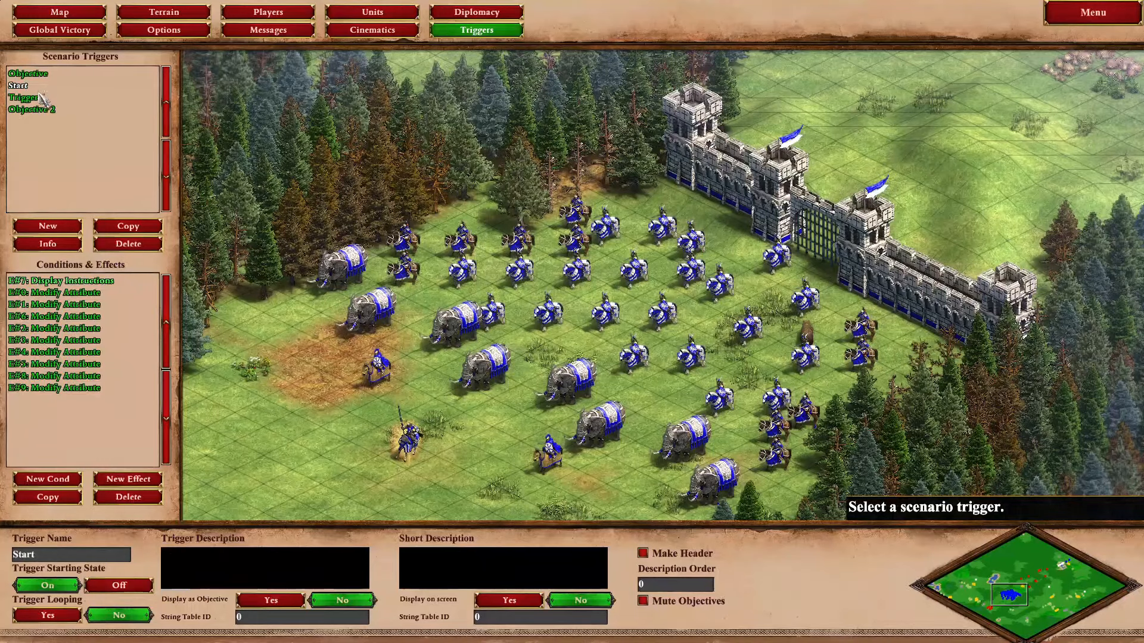
- Duplicate the Siege Onager's Projectile Unit effect and change the copy's object attribute to Secondary Projectile
{"action": "left_click", "coordinate": [95, 334]}
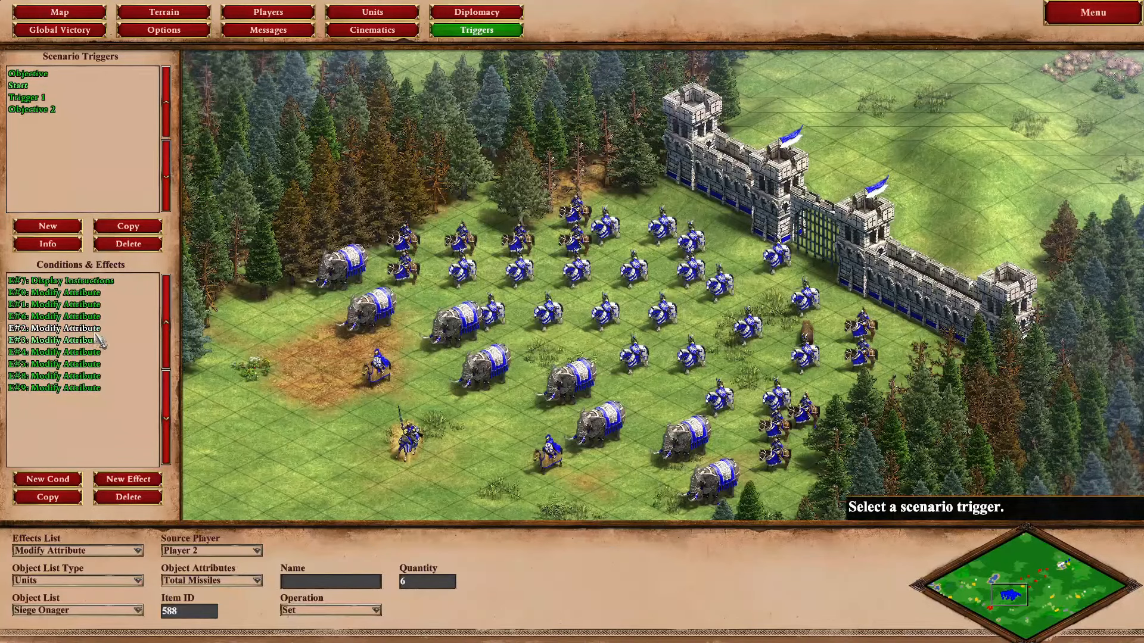
{"action": "left_click", "coordinate": [84, 340]}
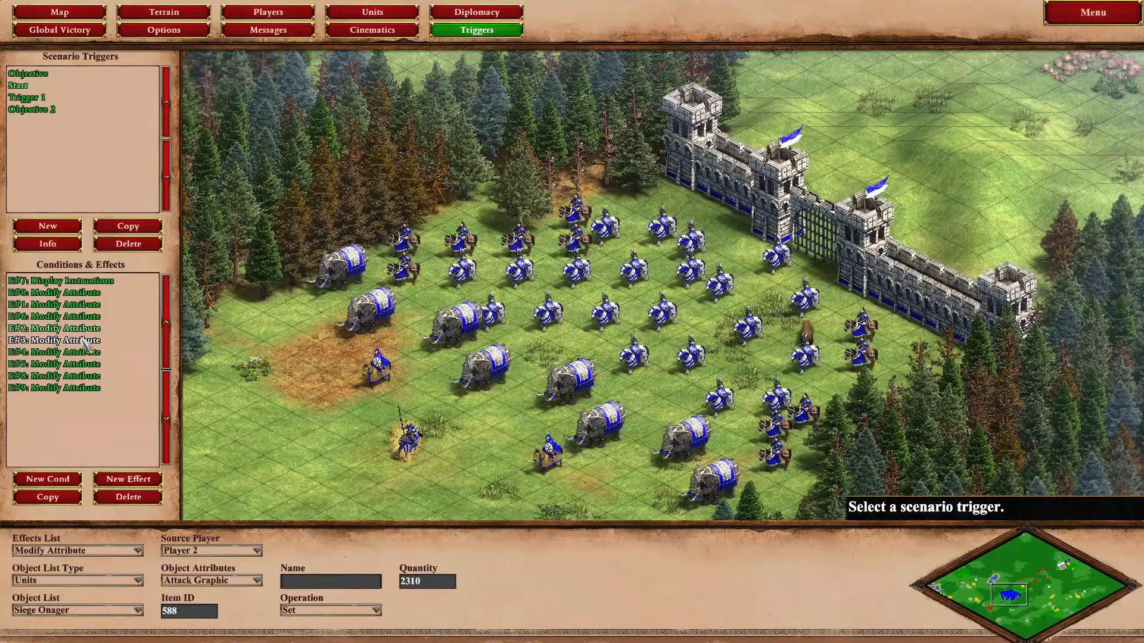
{"action": "left_click", "coordinate": [87, 295]}
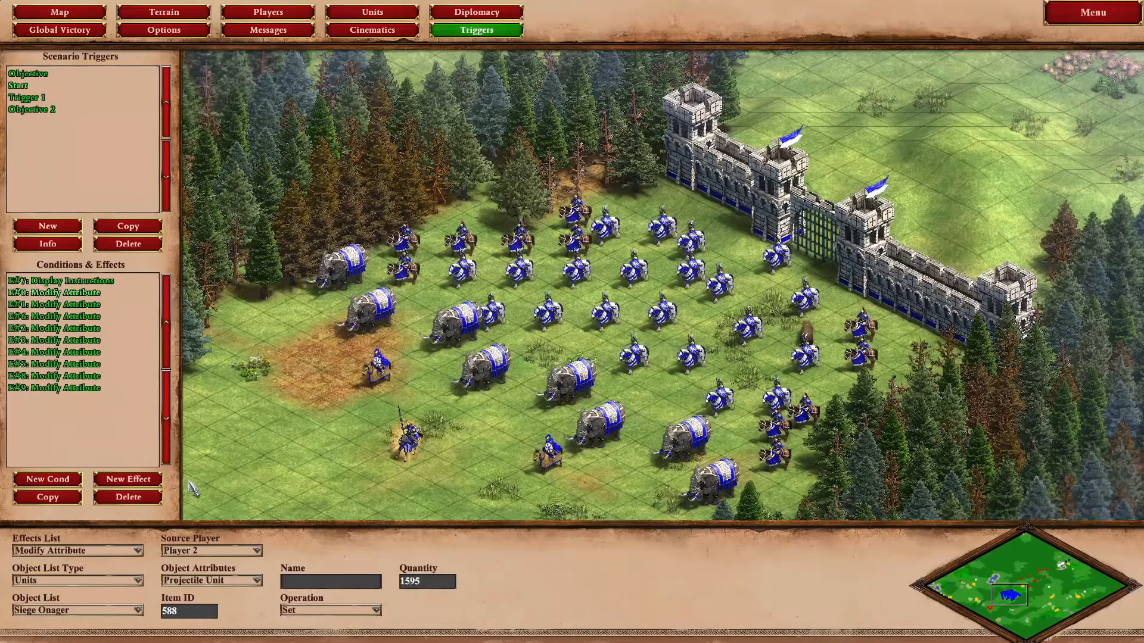
{"action": "left_click", "coordinate": [65, 500]}
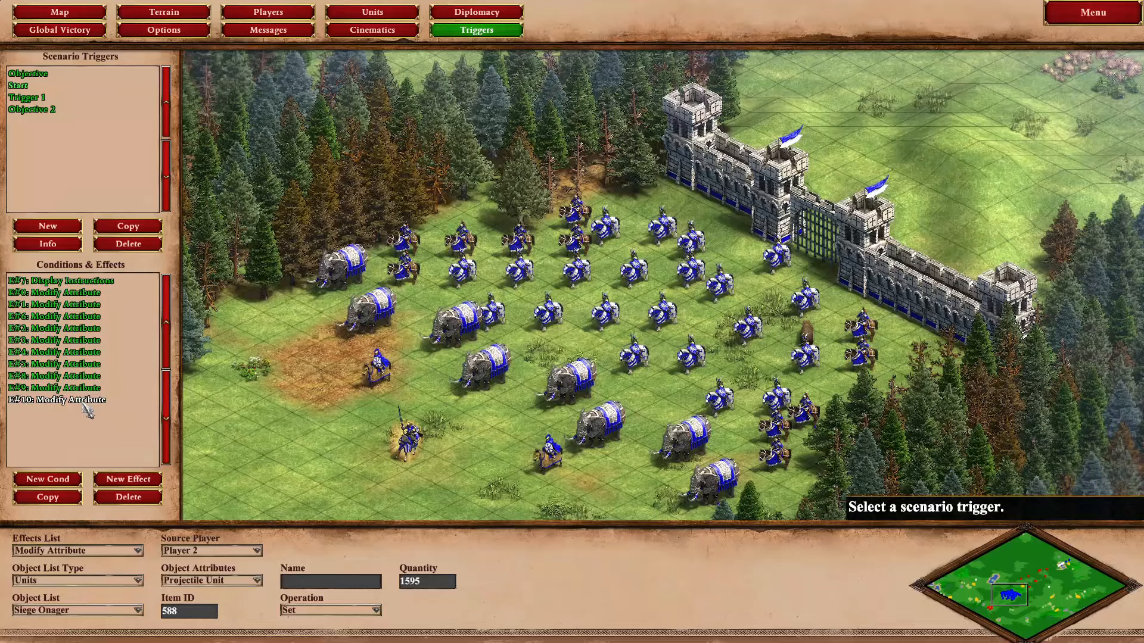
{"action": "left_click", "coordinate": [229, 584]}
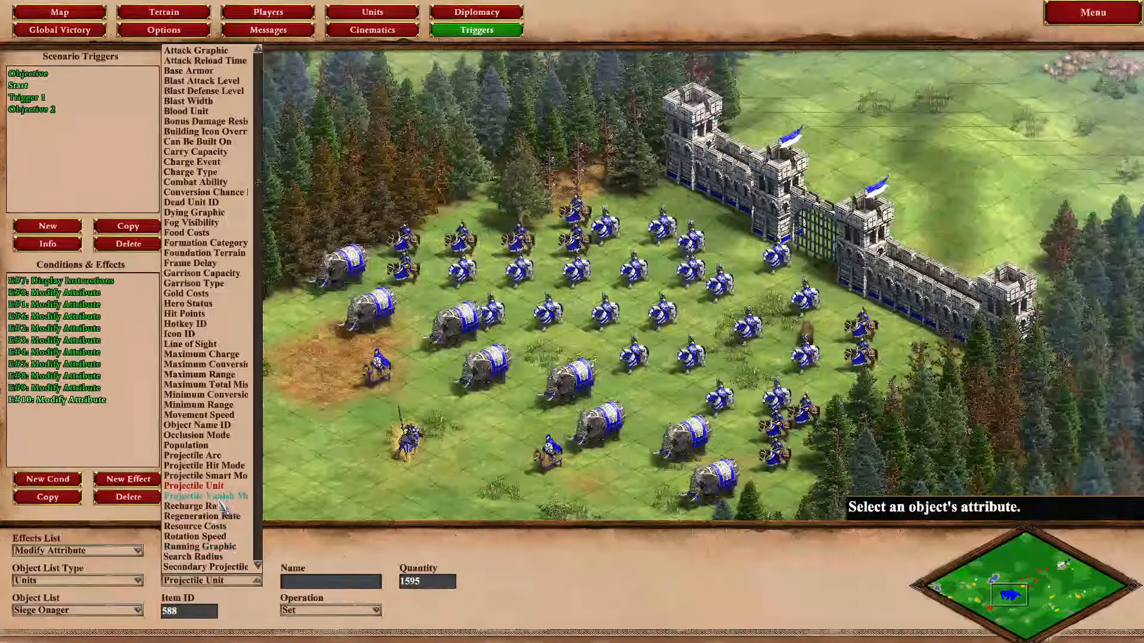
{"action": "scroll", "coordinate": [217, 522], "scroll_direction": "down", "scroll_amount": 3}
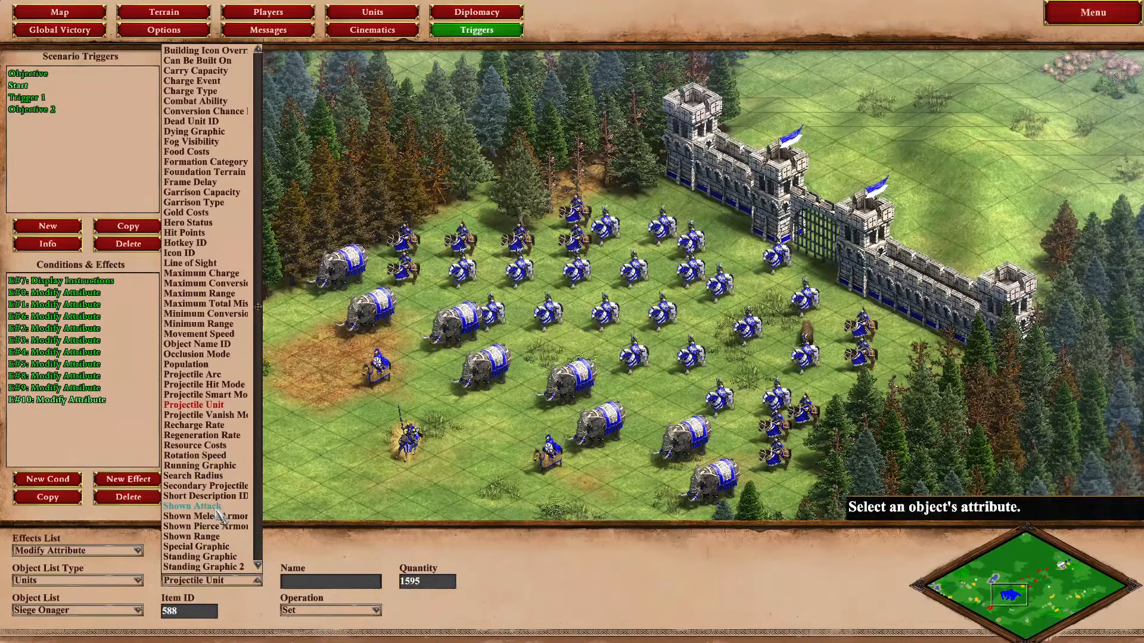
{"action": "left_click", "coordinate": [218, 486]}
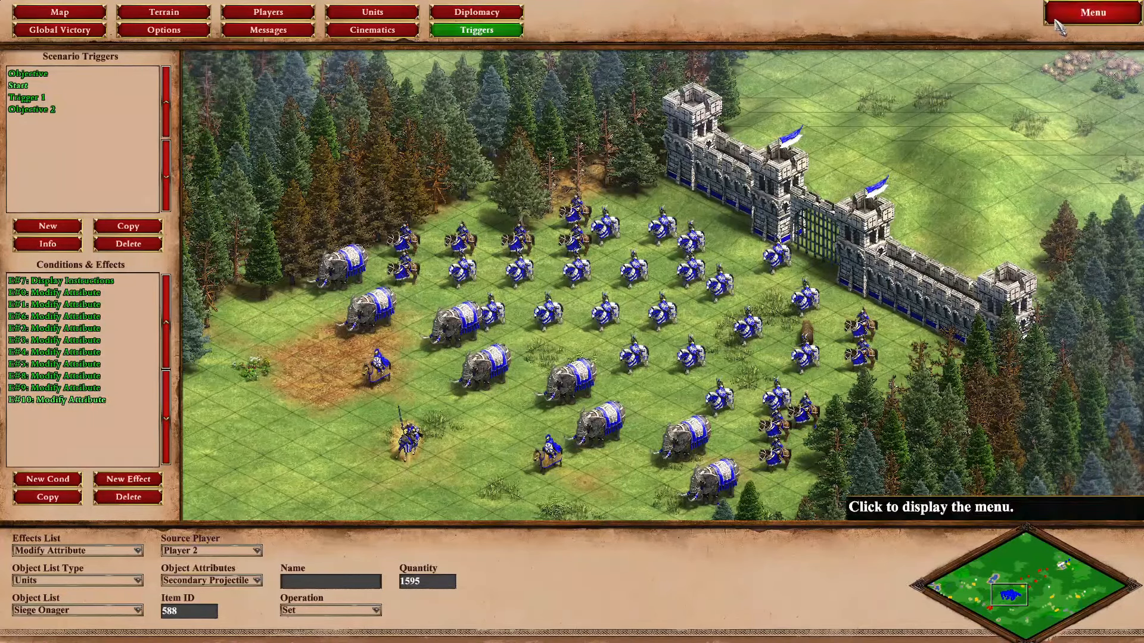
- Test the scenario, moving a Paladin beyond the gate and around the stones to observe the enemy's primary and secondary projectiles
{"action": "left_click", "coordinate": [1093, 13]}
{"action": "left_click", "coordinate": [576, 371]}
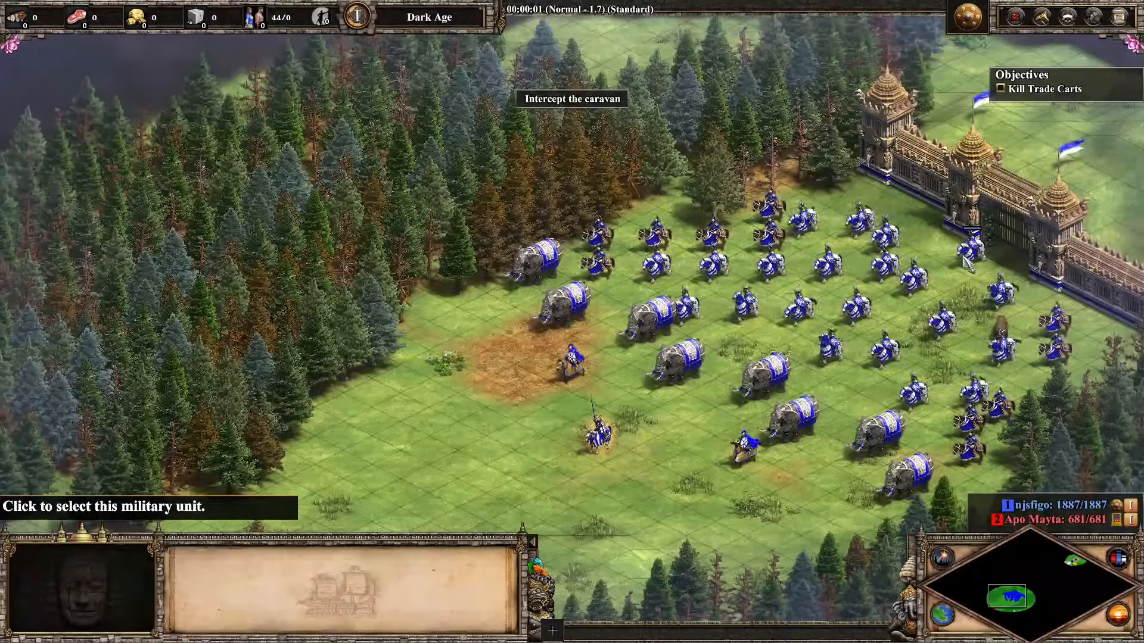
{"action": "left_click", "coordinate": [980, 245]}
{"action": "right_click", "coordinate": [1105, 148]}
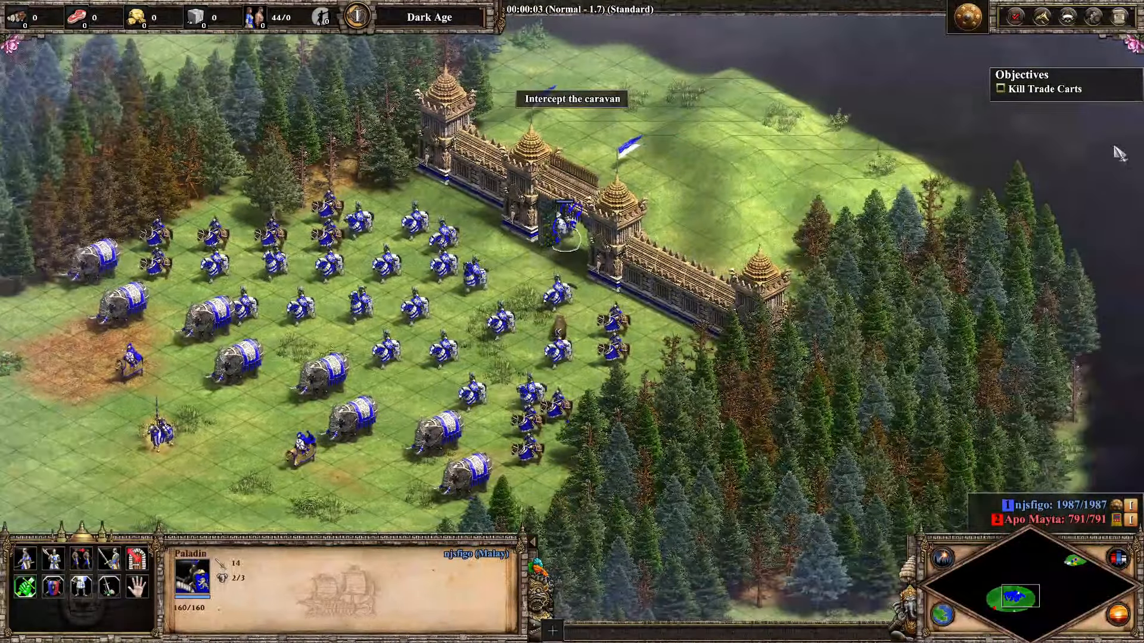
{"action": "right_click", "coordinate": [940, 135]}
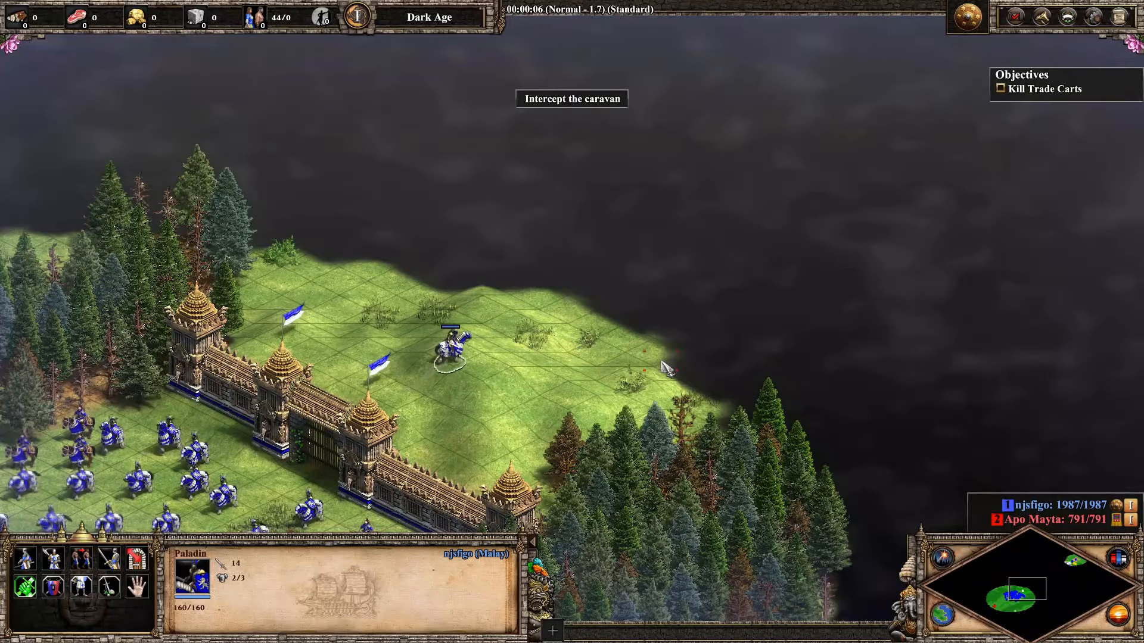
{"action": "right_click", "coordinate": [700, 315]}
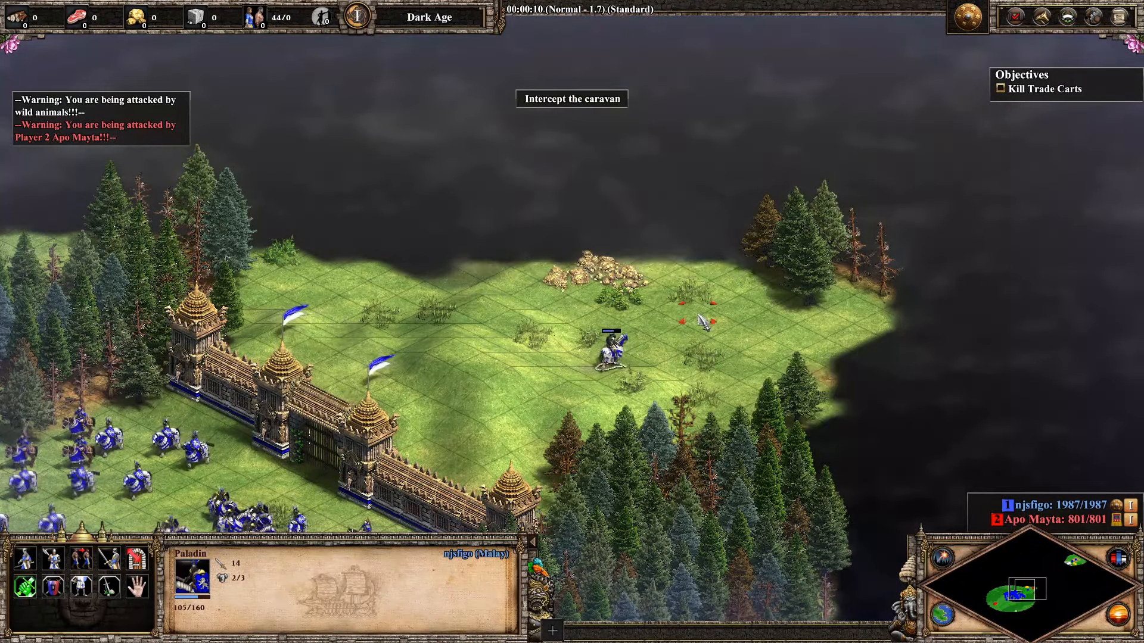
{"action": "right_click", "coordinate": [506, 313]}
{"action": "right_click", "coordinate": [544, 225]}
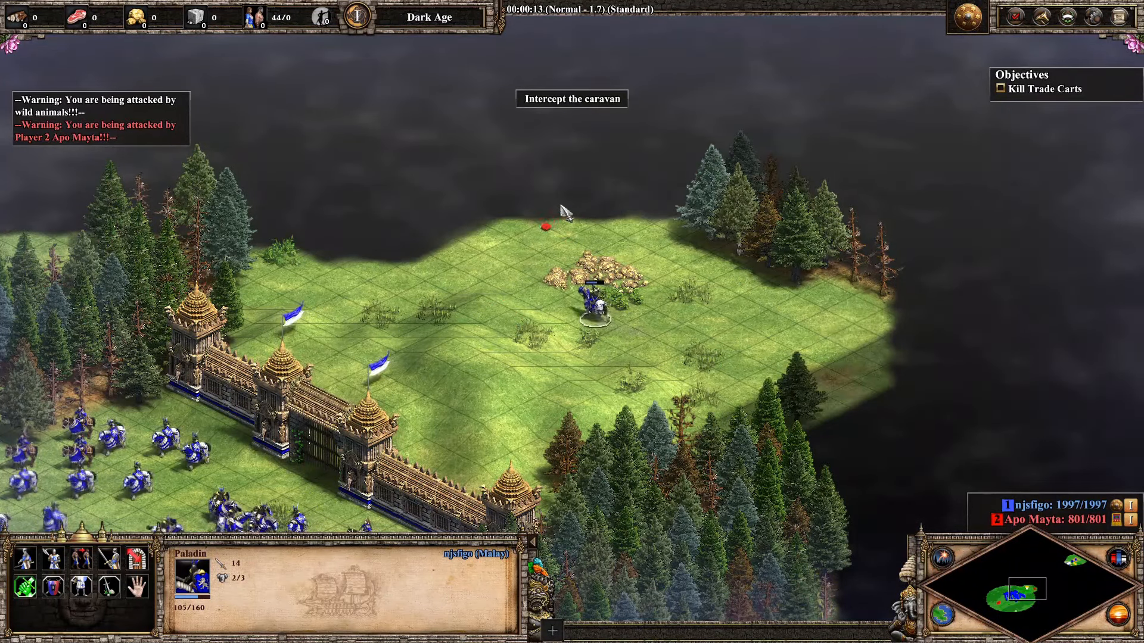
{"action": "right_click", "coordinate": [617, 180]}
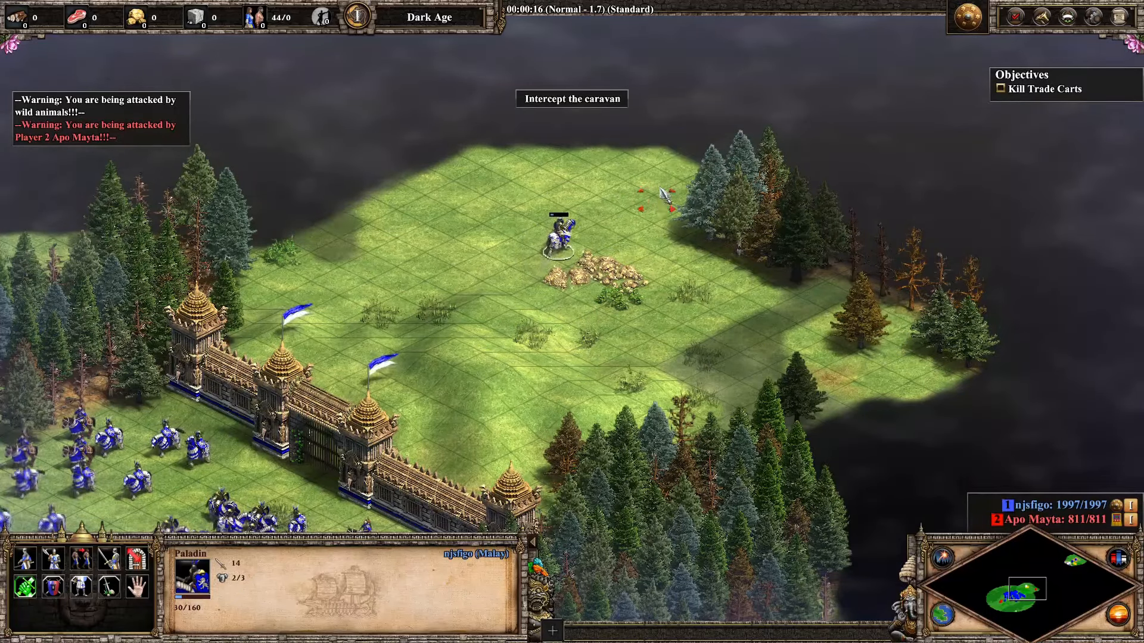
{"action": "right_click", "coordinate": [661, 146]}
{"action": "right_click", "coordinate": [566, 195]}
{"action": "right_click", "coordinate": [717, 193]}
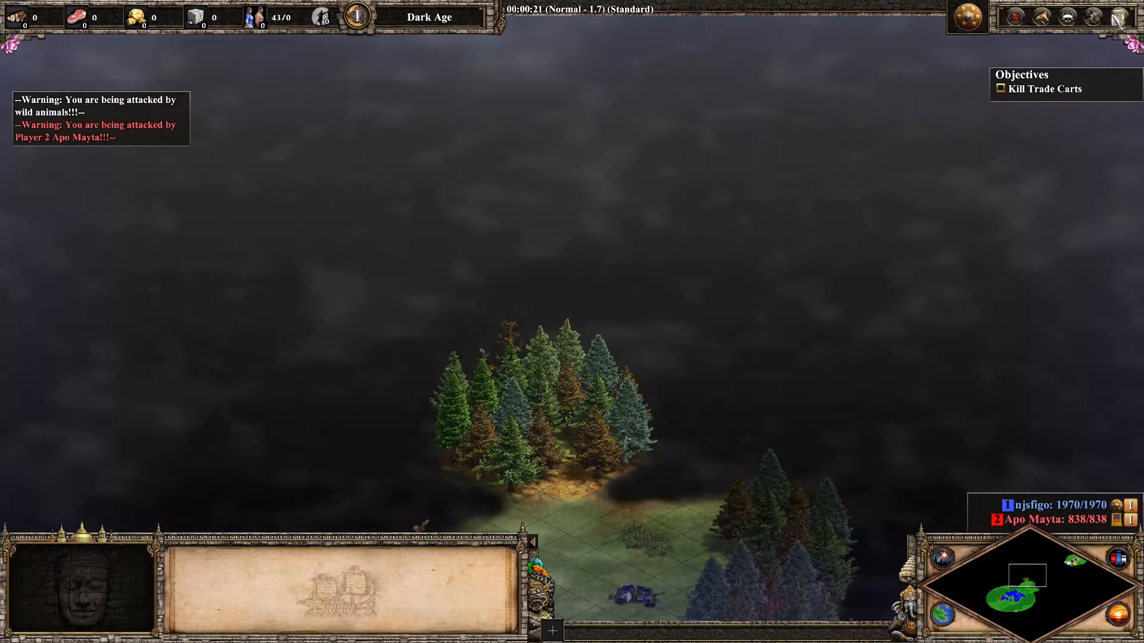
- Quit this test and return to the Start trigger's list of effects in the editor
{"action": "left_click", "coordinate": [1120, 17]}
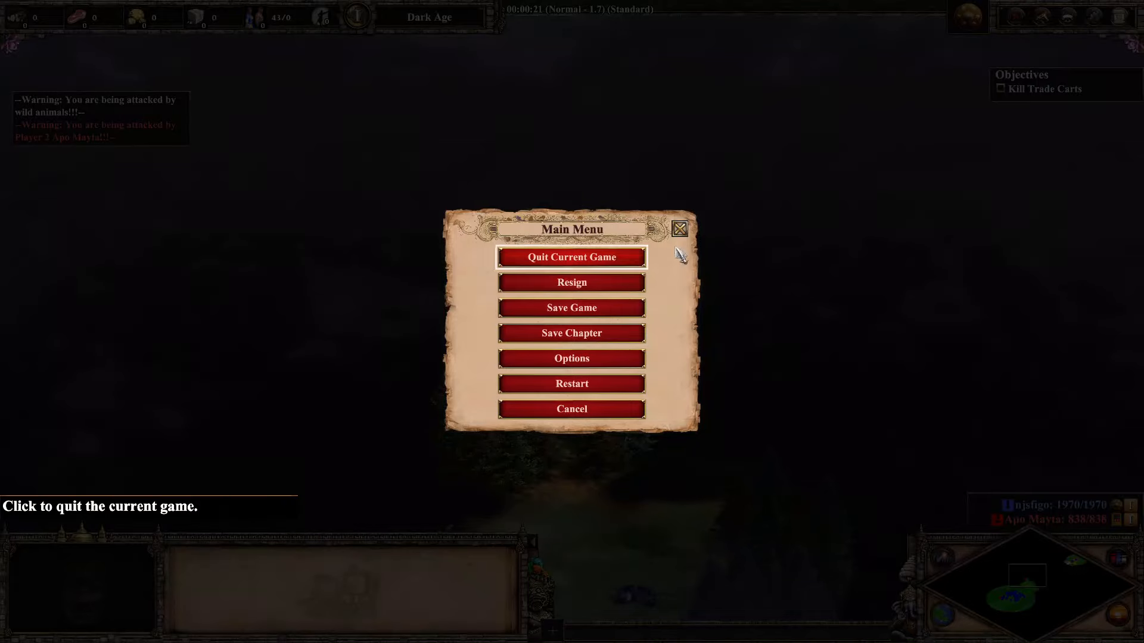
{"action": "left_click", "coordinate": [605, 259]}
{"action": "left_click", "coordinate": [523, 357]}
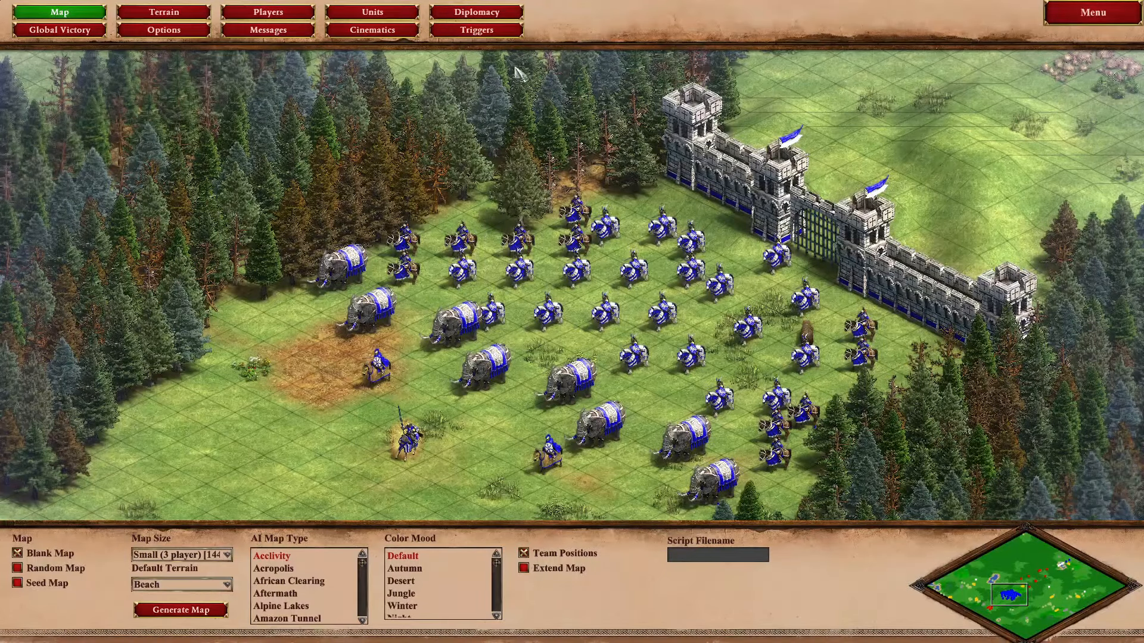
{"action": "left_click", "coordinate": [476, 31]}
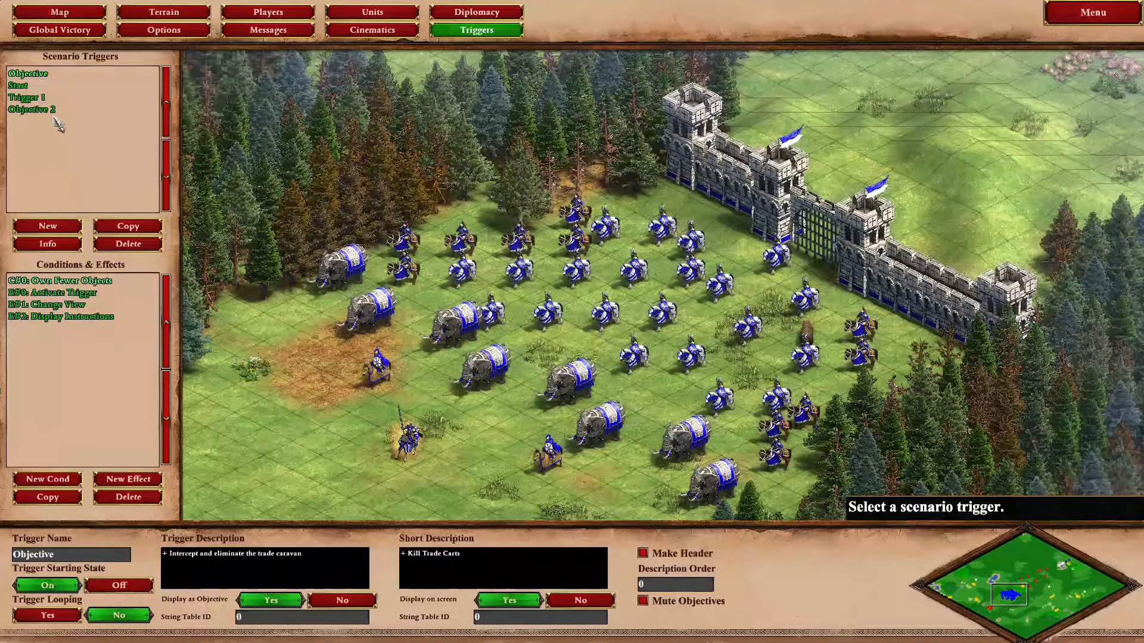
{"action": "left_click", "coordinate": [33, 98]}
{"action": "left_click", "coordinate": [18, 85]}
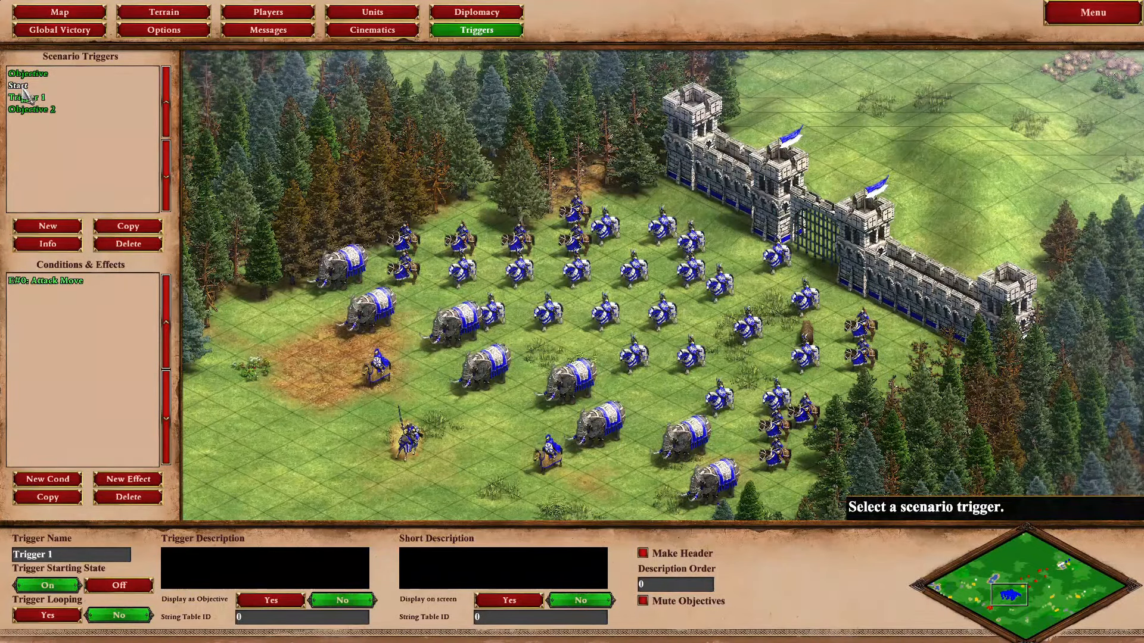
- Set the quantity of the Siege Onager's Projectile Unit effect to 367
{"action": "left_click", "coordinate": [92, 305]}
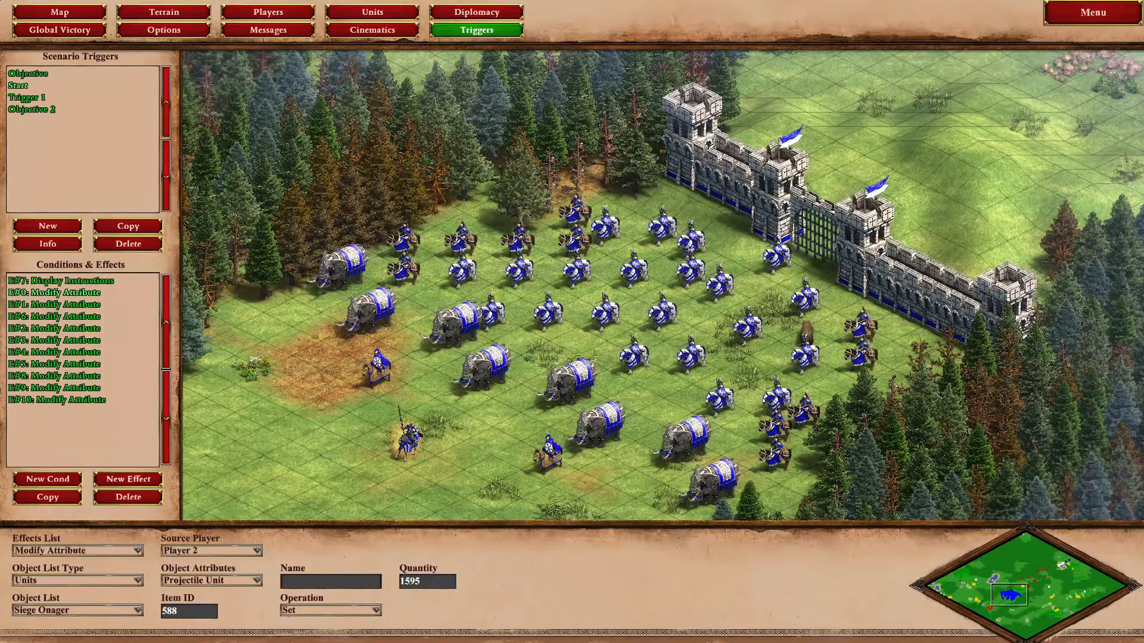
{"action": "left_click_drag", "start_coordinate": [422, 581], "coordinate": [371, 584]}
{"action": "type", "text": "3"}
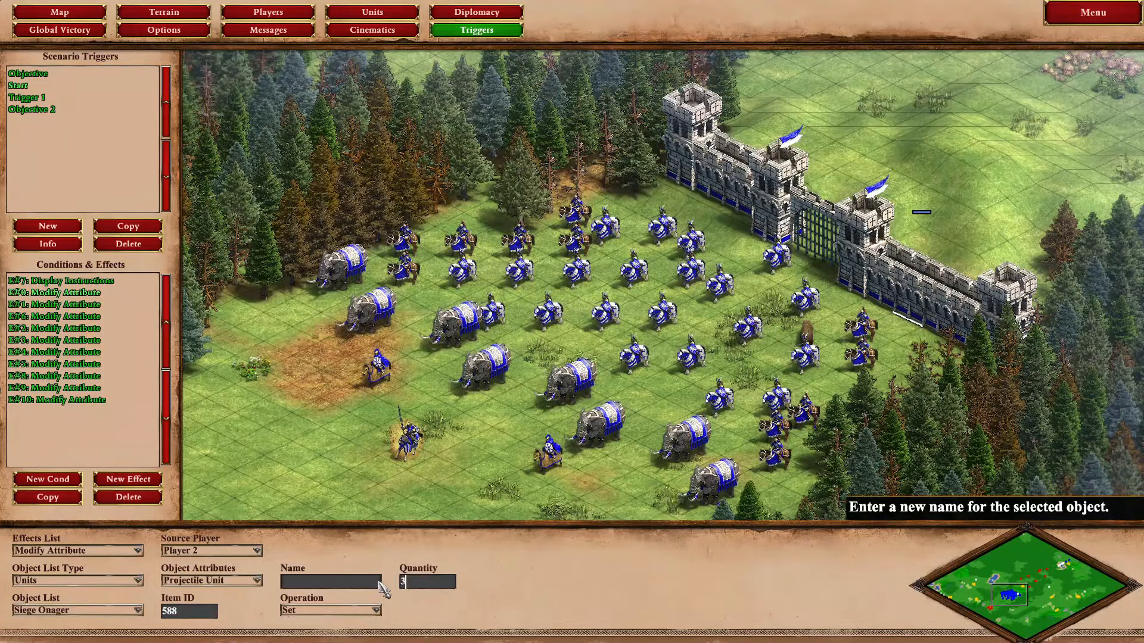
{"action": "type", "text": "67"}
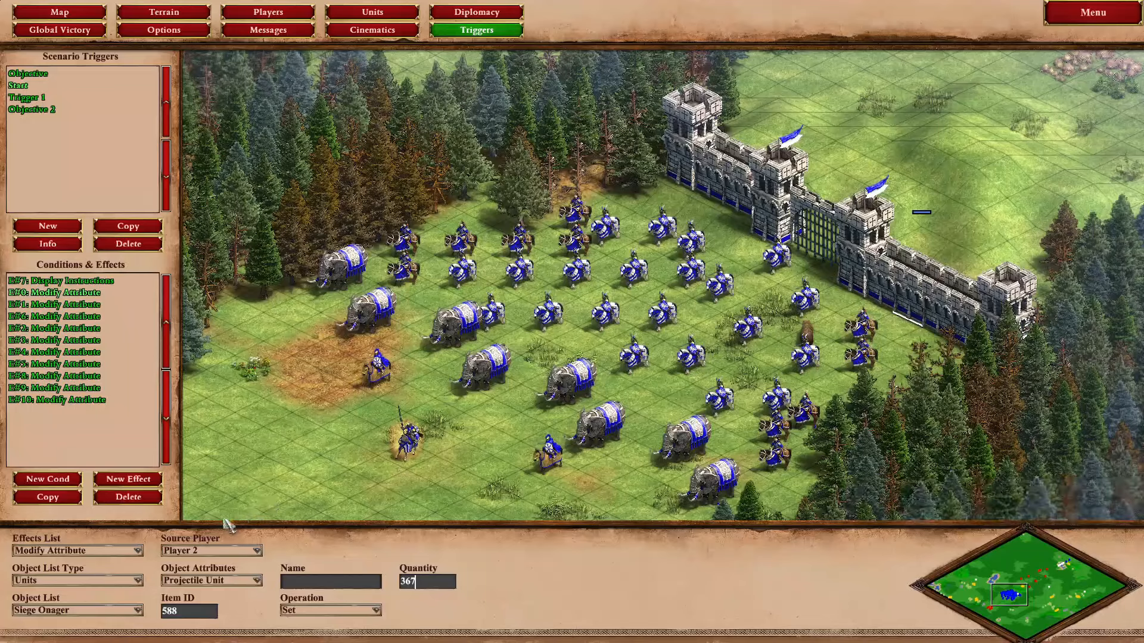
- Set the quantity of the Siege Onager's Secondary Projectile effect to 367
{"action": "left_click", "coordinate": [80, 307]}
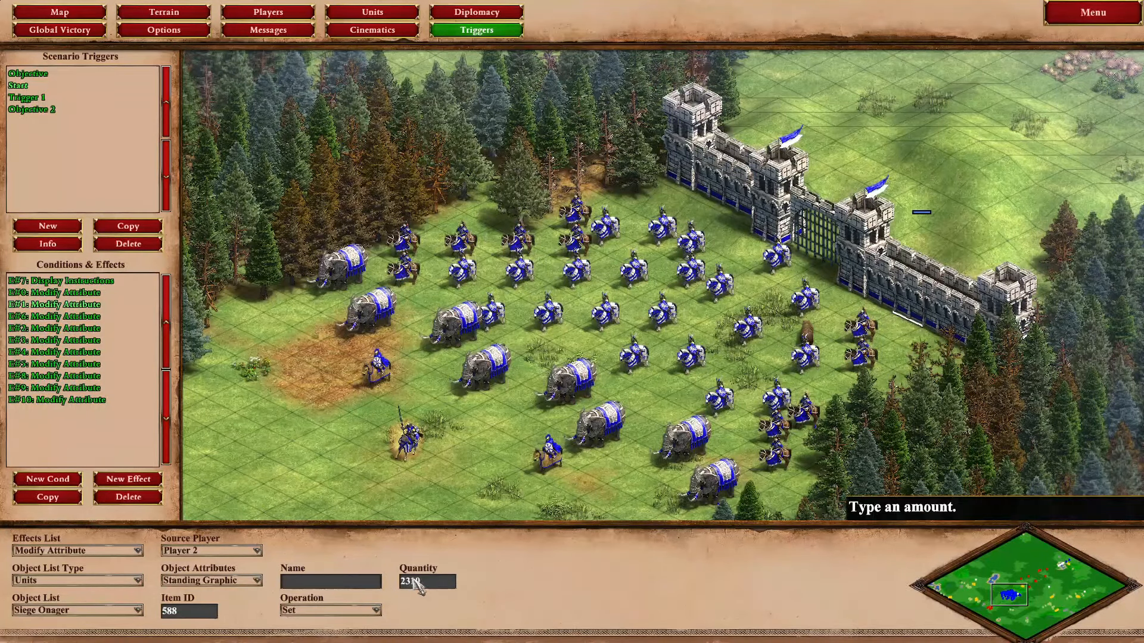
{"action": "left_click", "coordinate": [60, 400]}
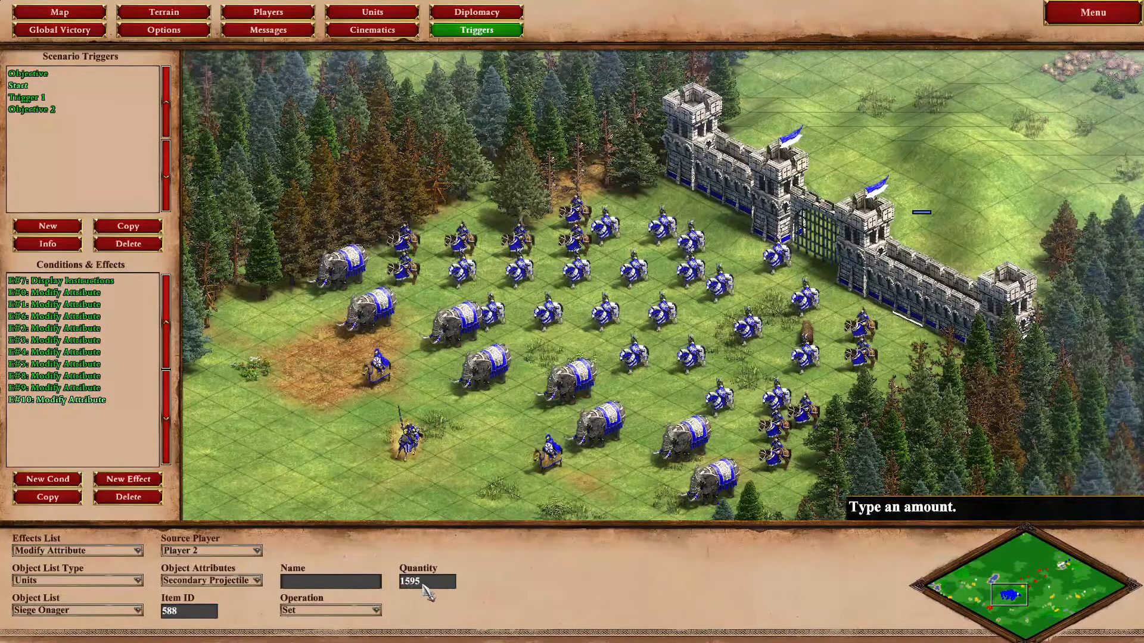
{"action": "left_click_drag", "start_coordinate": [422, 581], "coordinate": [381, 581]}
{"action": "type", "text": "367"}
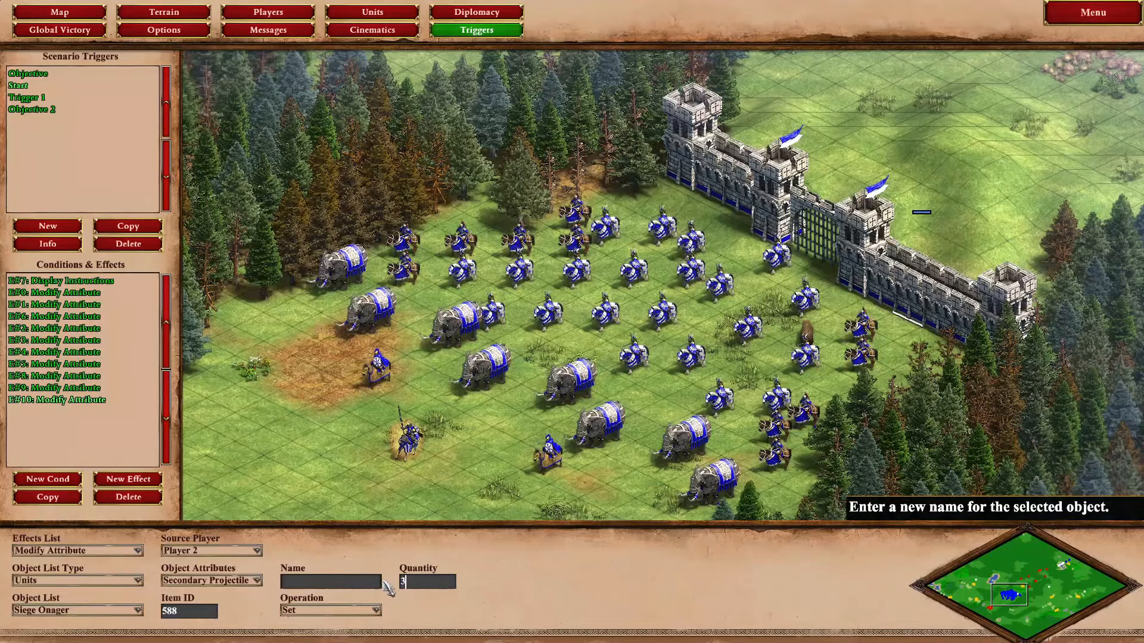
- Test the scenario, moving a Paladin through the clearing beyond the gate to observe the enemy's changed projectiles
{"action": "left_click", "coordinate": [1084, 18]}
{"action": "left_click", "coordinate": [582, 374]}
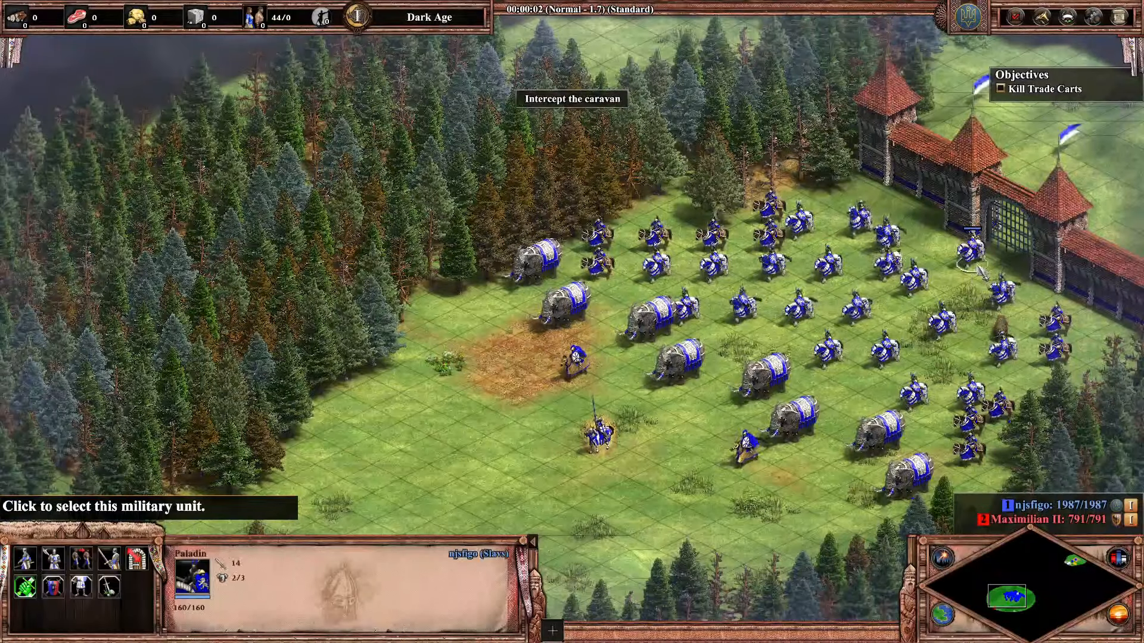
{"action": "right_click", "coordinate": [1132, 169]}
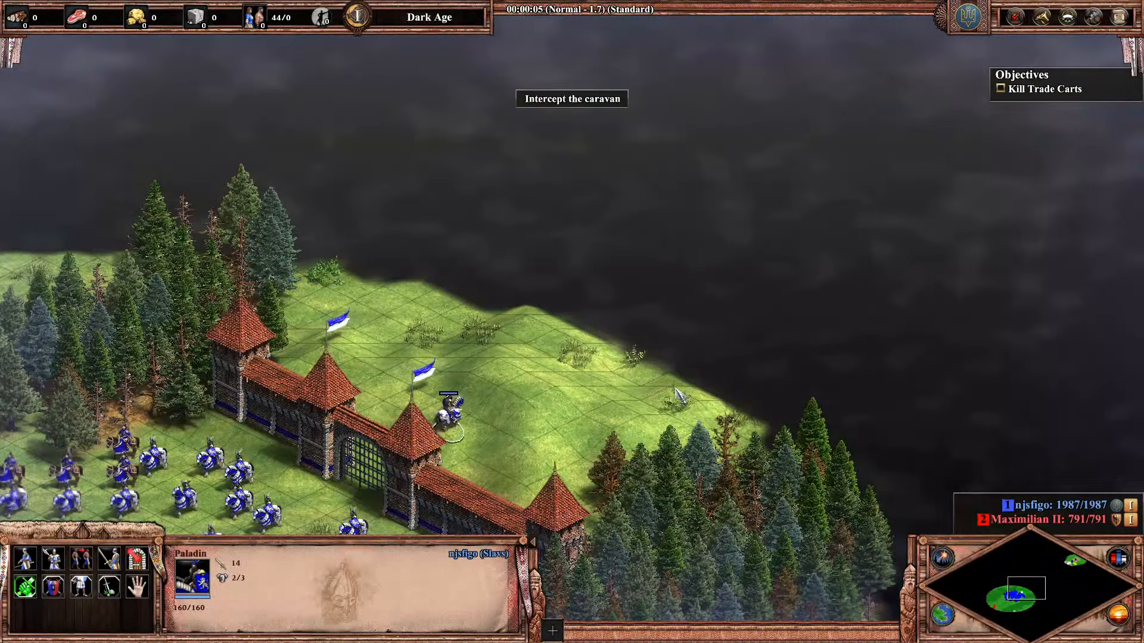
{"action": "right_click", "coordinate": [677, 395]}
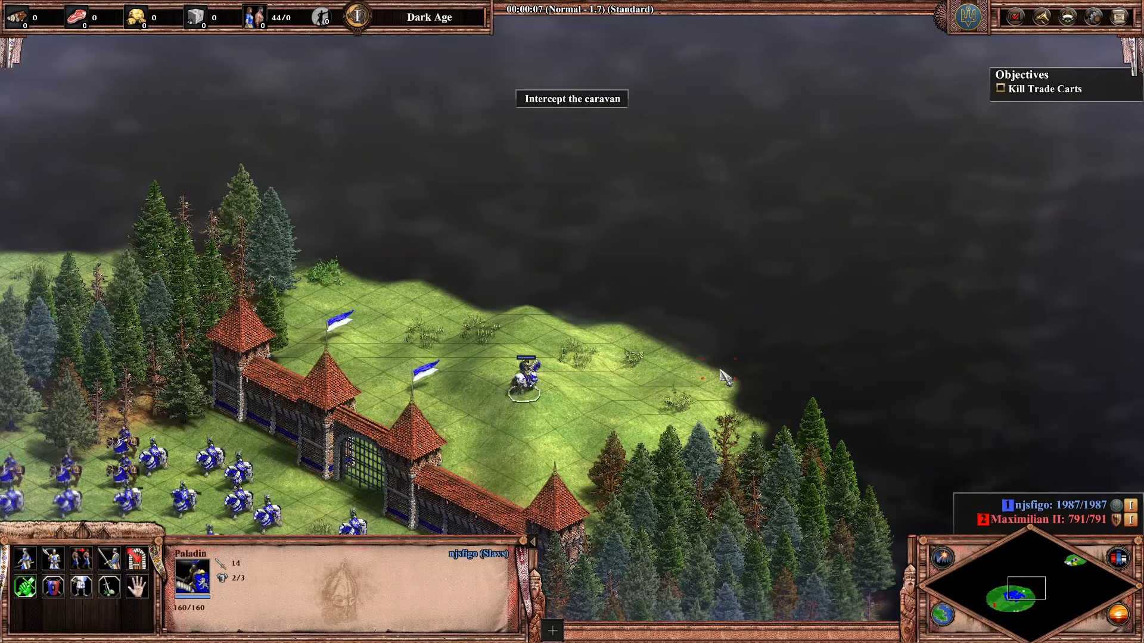
{"action": "right_click", "coordinate": [720, 397]}
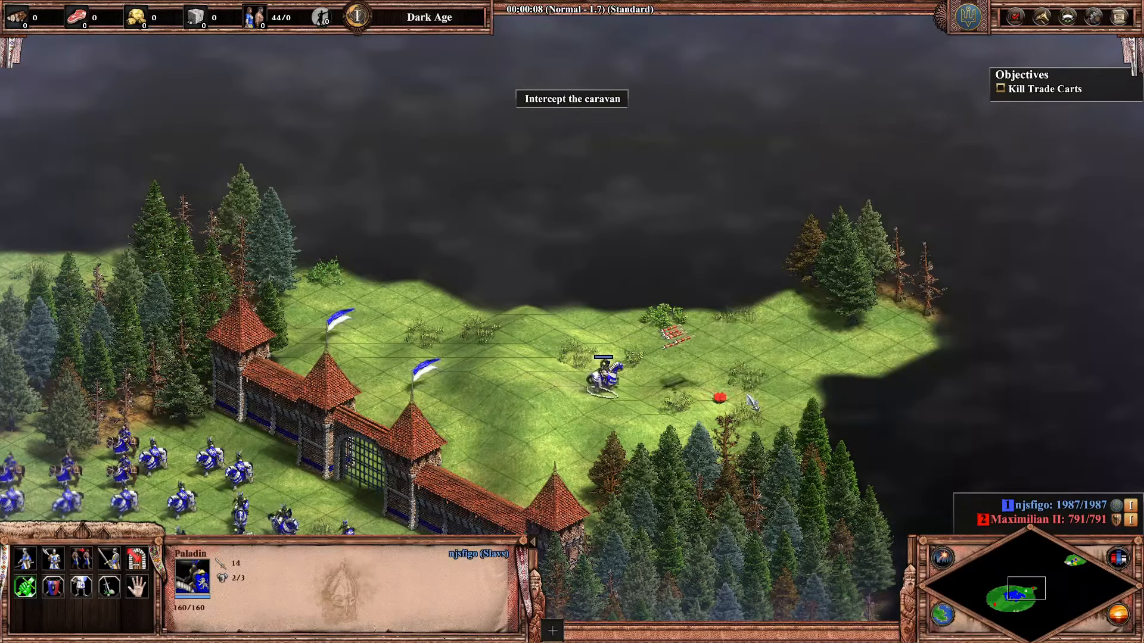
{"action": "right_click", "coordinate": [534, 363]}
{"action": "right_click", "coordinate": [623, 351]}
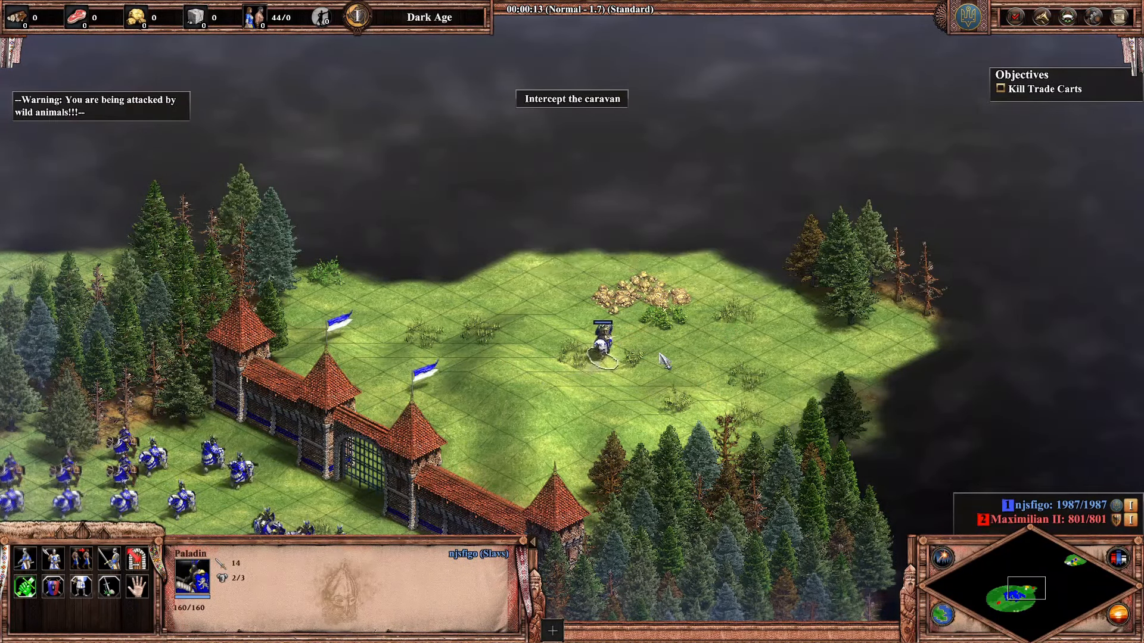
{"action": "right_click", "coordinate": [495, 362]}
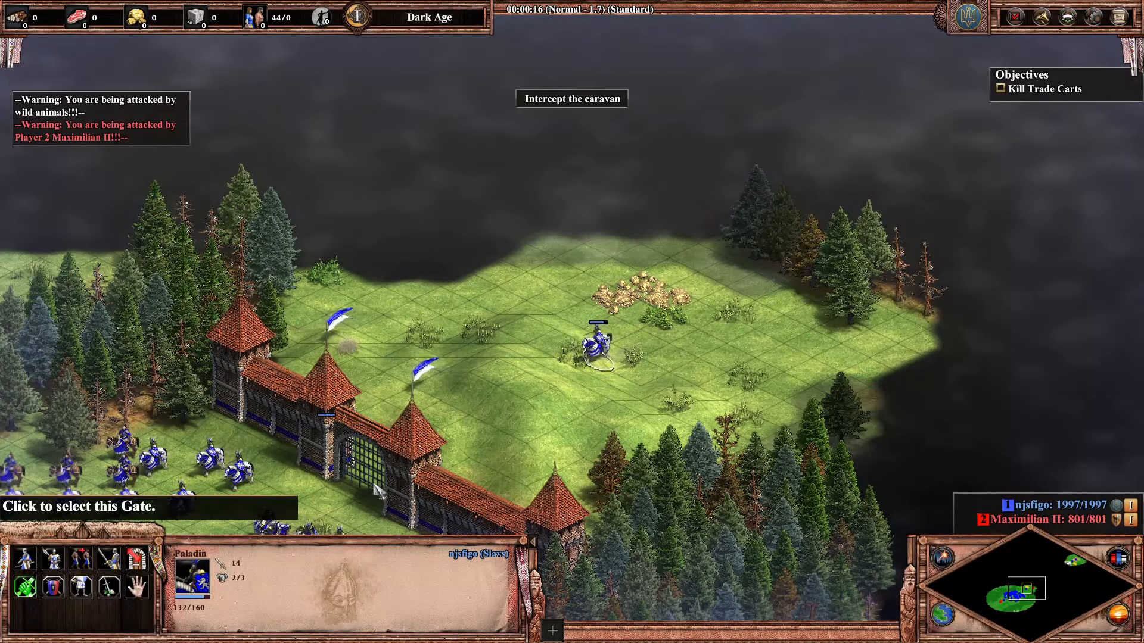
- Quit the test game and reopen the Start trigger's conditions and effects in the editor
{"action": "left_click", "coordinate": [1119, 17]}
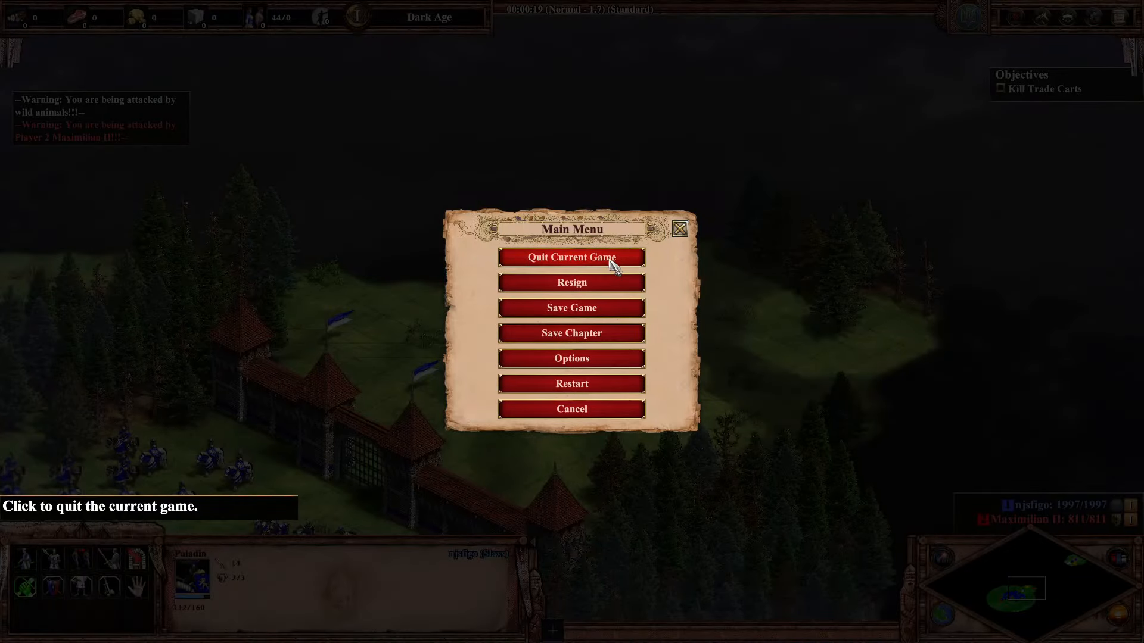
{"action": "left_click", "coordinate": [611, 260]}
{"action": "left_click", "coordinate": [533, 356]}
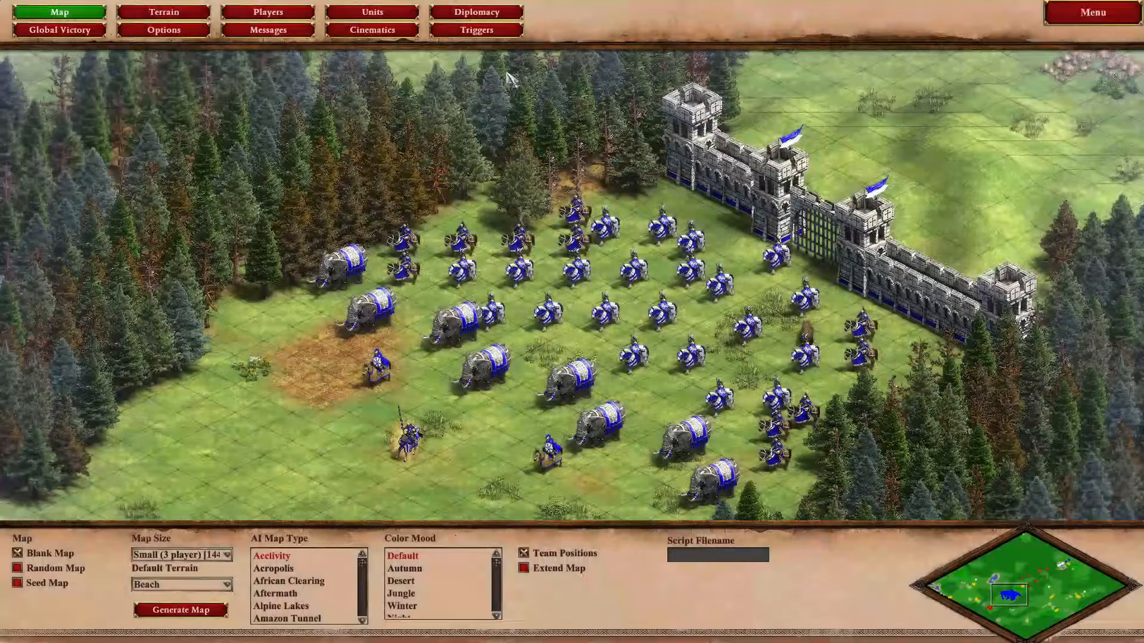
{"action": "left_click", "coordinate": [477, 30]}
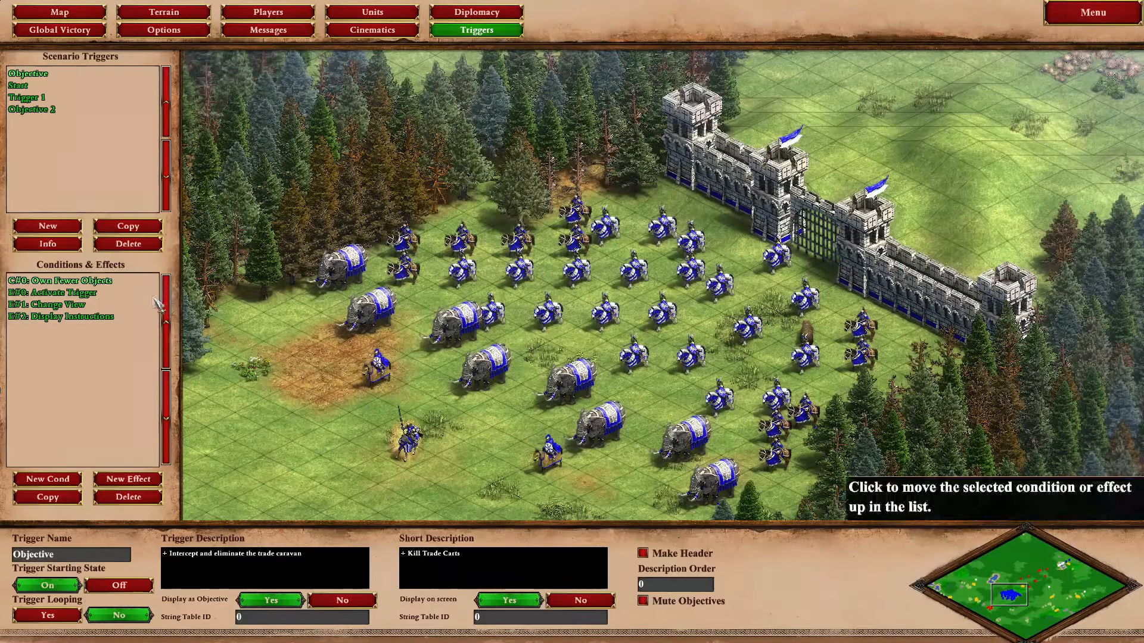
{"action": "left_click", "coordinate": [27, 86]}
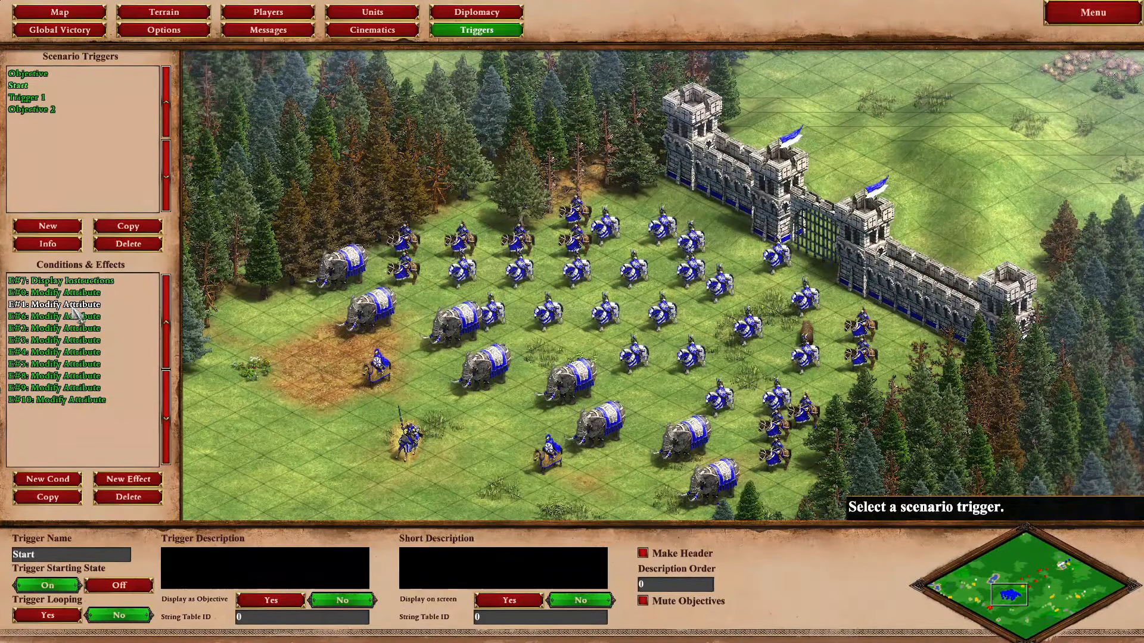
- Review the Siege Onager's Standing Graphic and Attack Graphic effects, and set the quantity of its Total Missiles effect to 1
{"action": "left_click", "coordinate": [94, 318]}
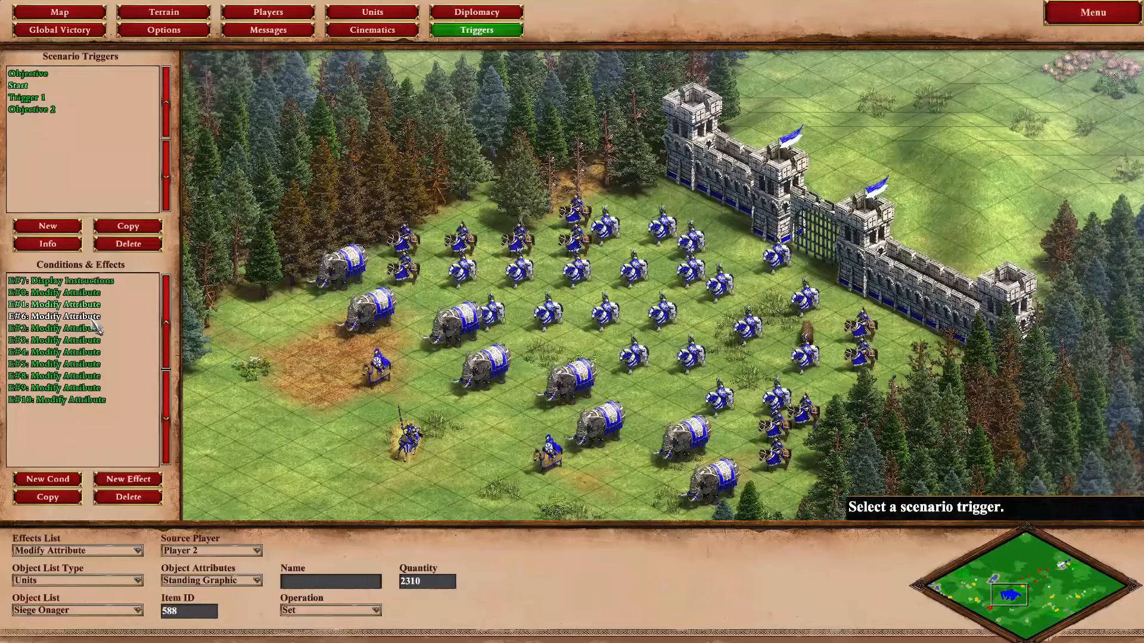
{"action": "left_click", "coordinate": [89, 341]}
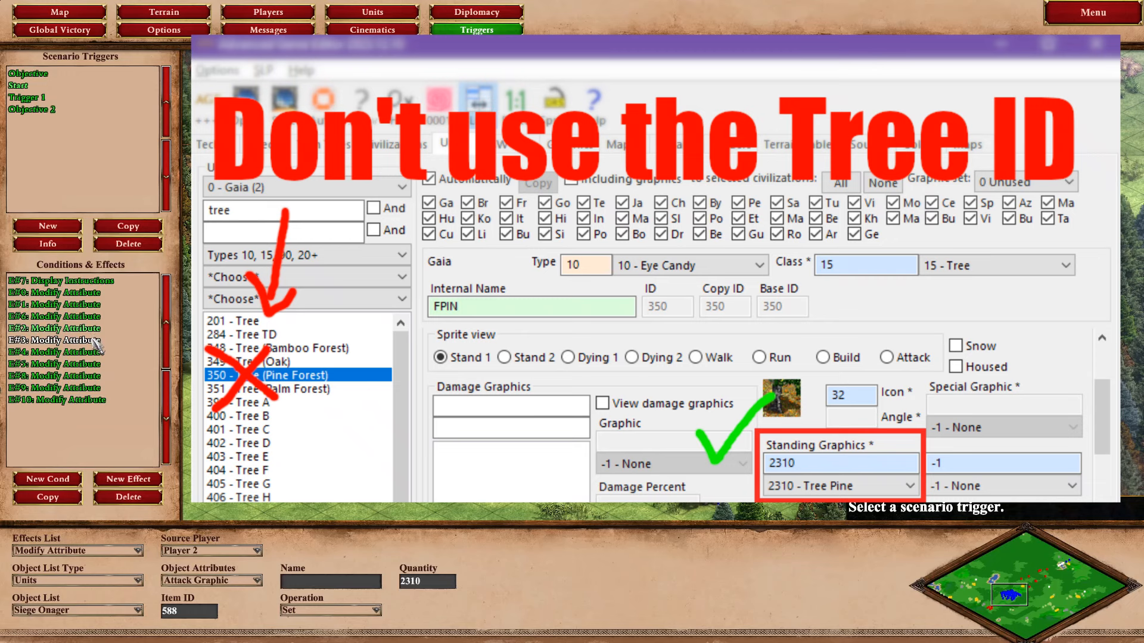
{"action": "left_click", "coordinate": [94, 341]}
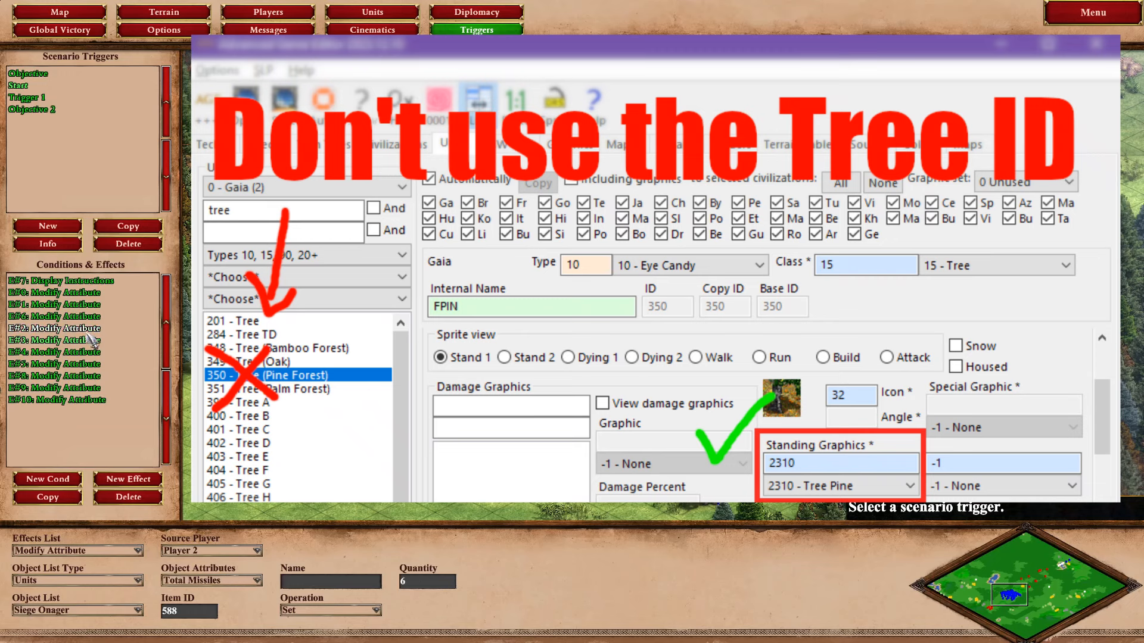
{"action": "left_click", "coordinate": [95, 349]}
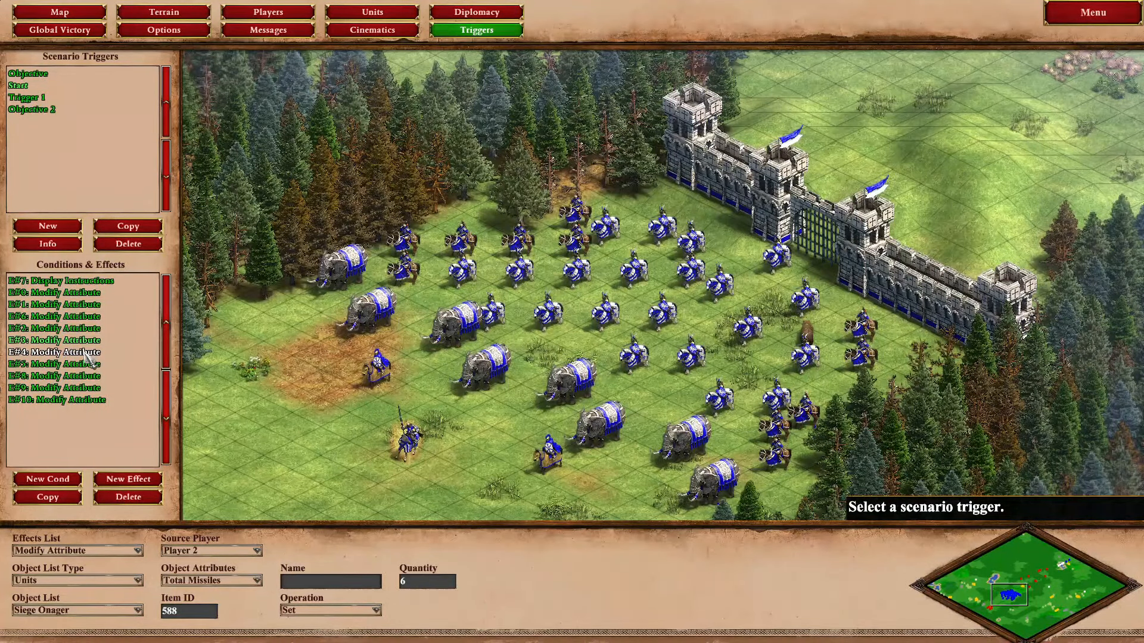
{"action": "left_click", "coordinate": [87, 343]}
{"action": "left_click", "coordinate": [87, 341]}
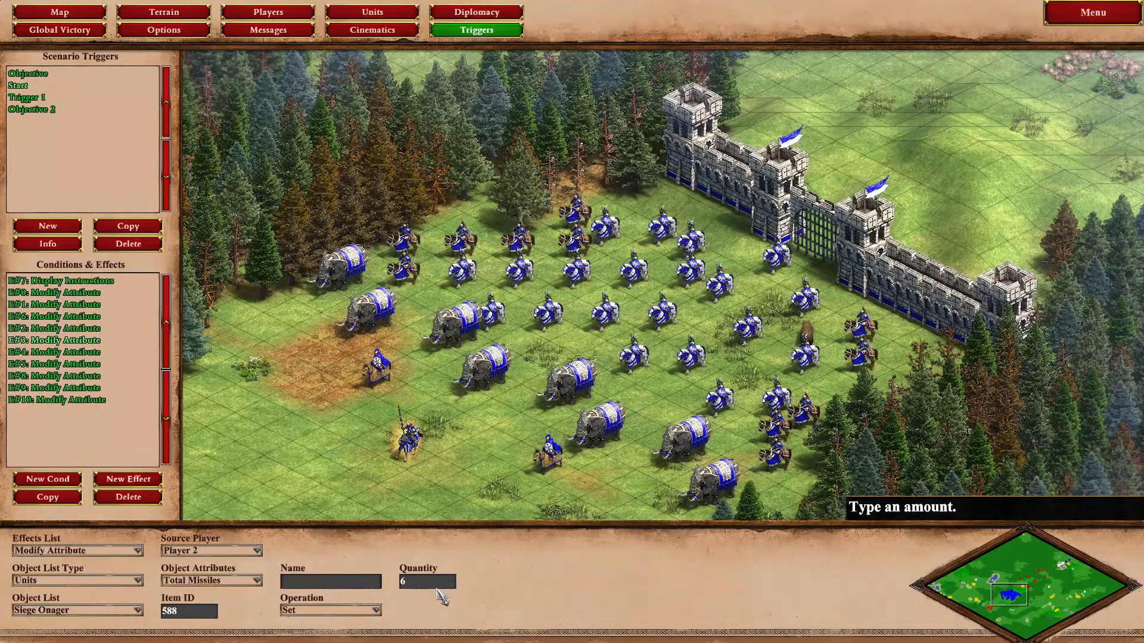
{"action": "left_click_drag", "start_coordinate": [423, 584], "coordinate": [374, 579]}
{"action": "type", "text": "1"}
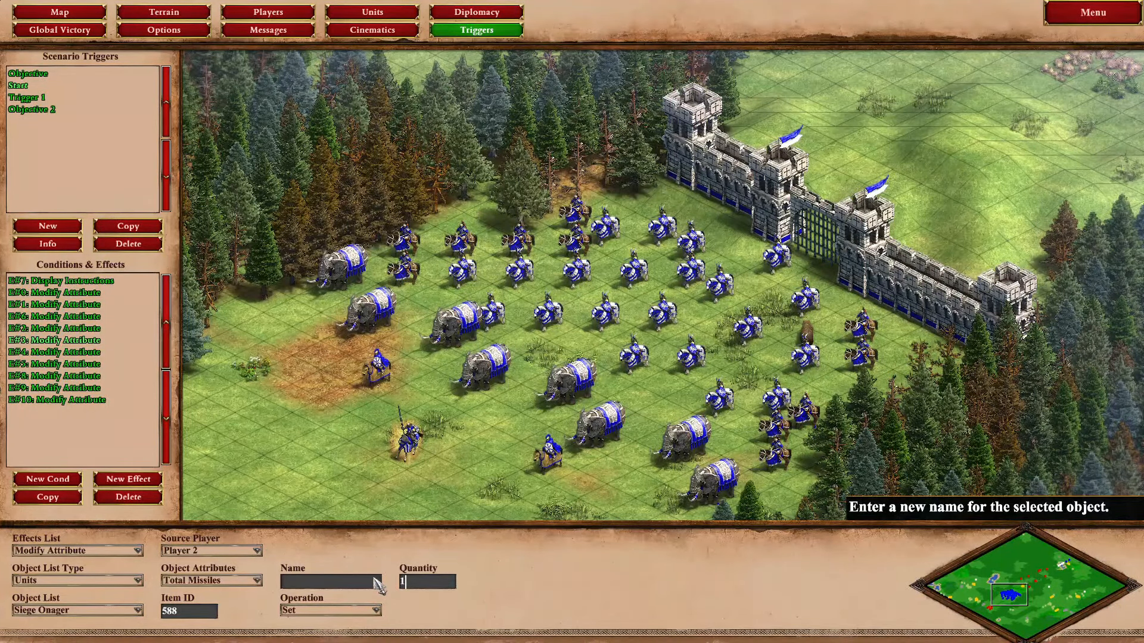
- Review the Movement Speed, Projectile Hit Mode and Object Name ID effects, and set the Siege Onager's Occlusion Mode quantity to 1
{"action": "left_click", "coordinate": [71, 354]}
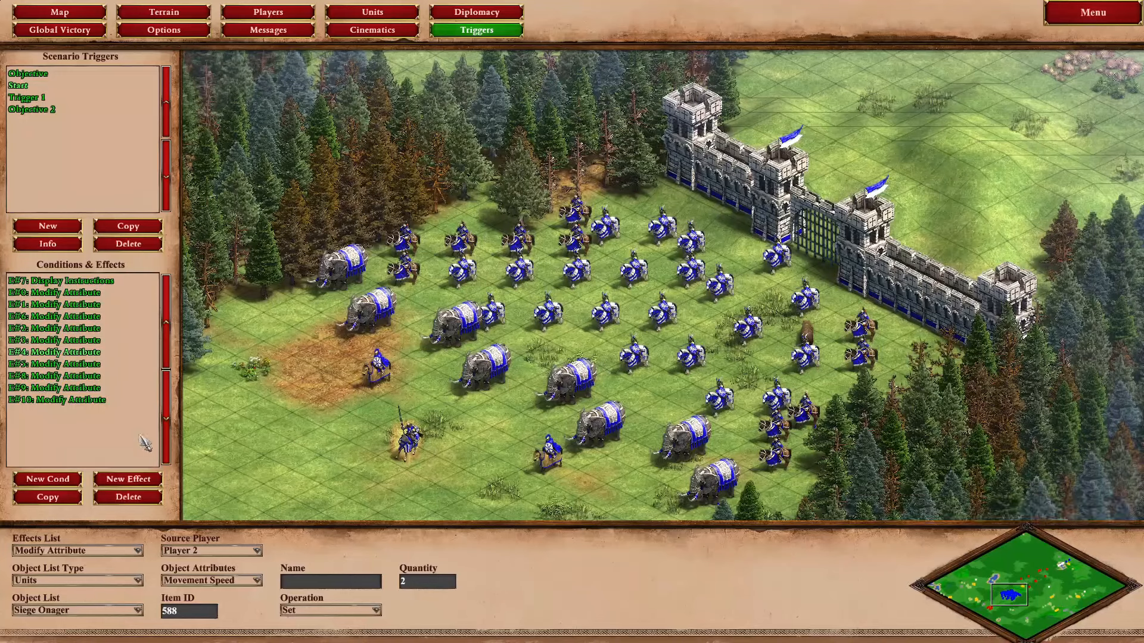
{"action": "left_click", "coordinate": [82, 366]}
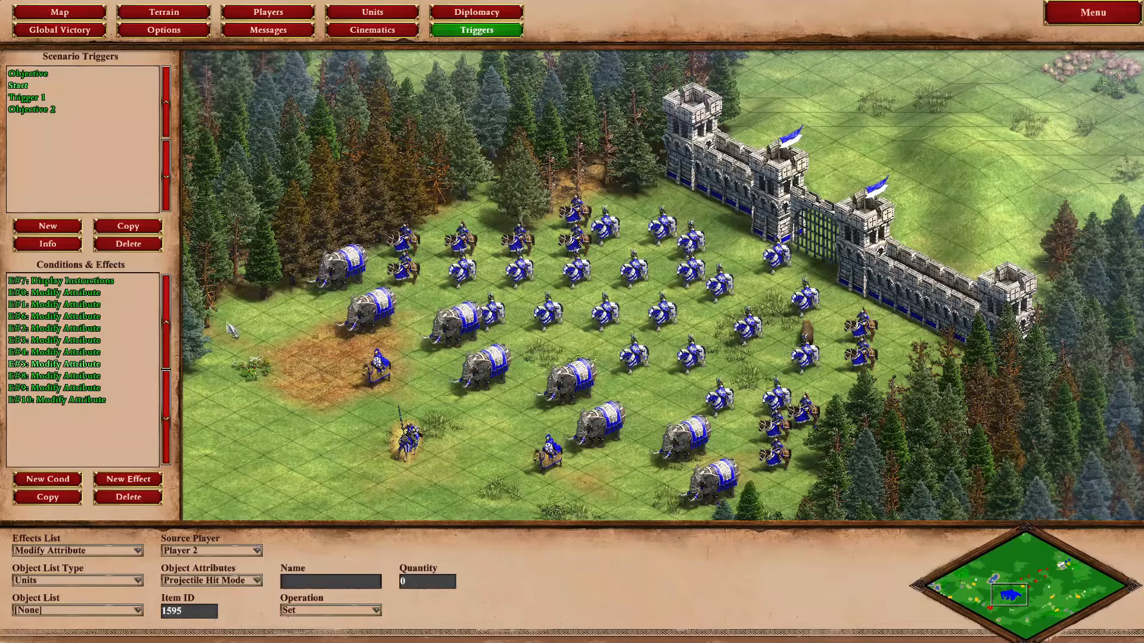
{"action": "left_click", "coordinate": [111, 377]}
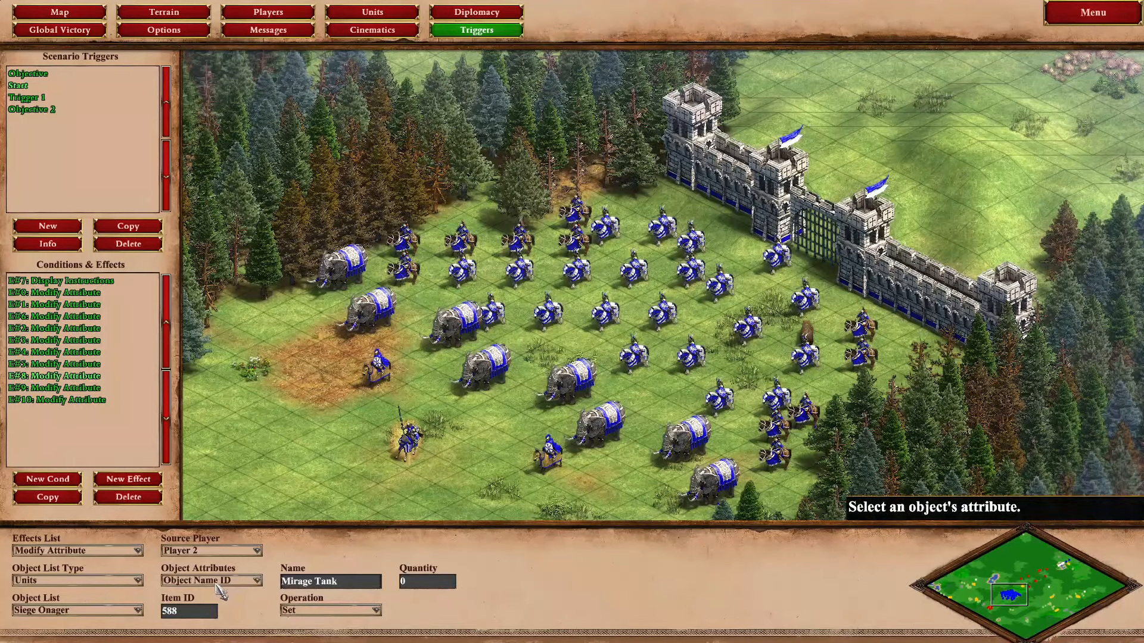
{"action": "left_click", "coordinate": [56, 400]}
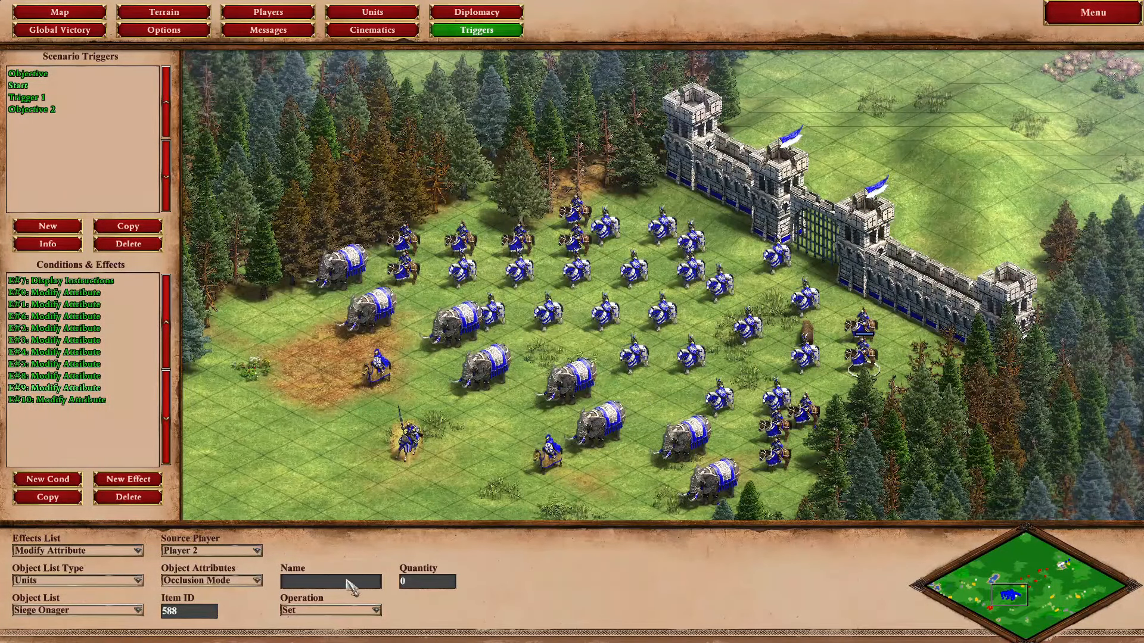
{"action": "left_click", "coordinate": [453, 583]}
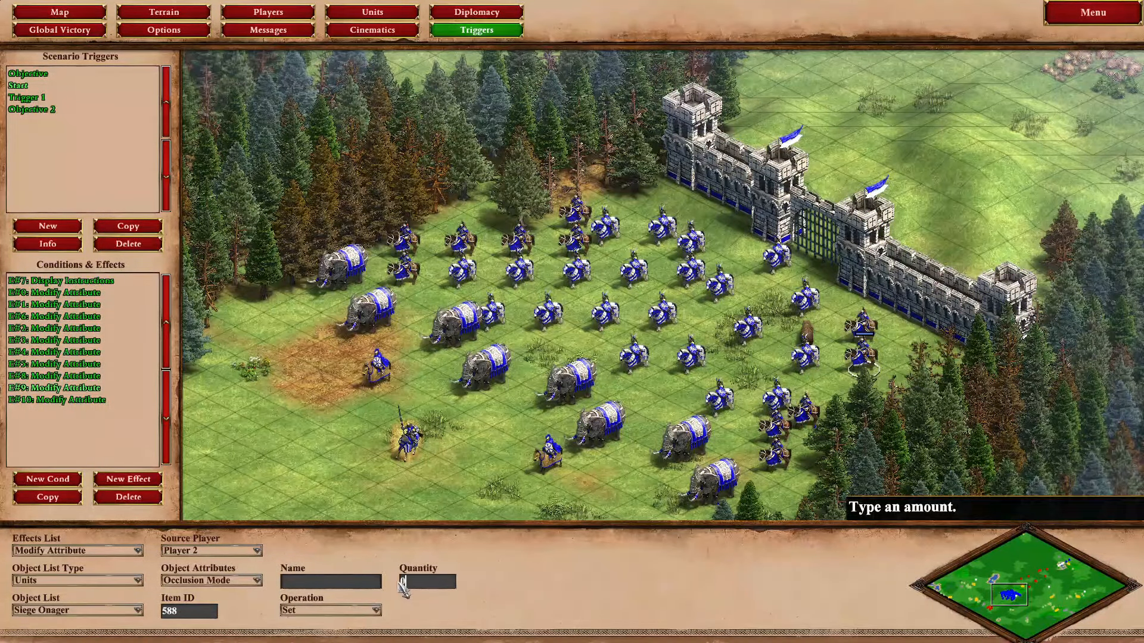
{"action": "type", "text": "1"}
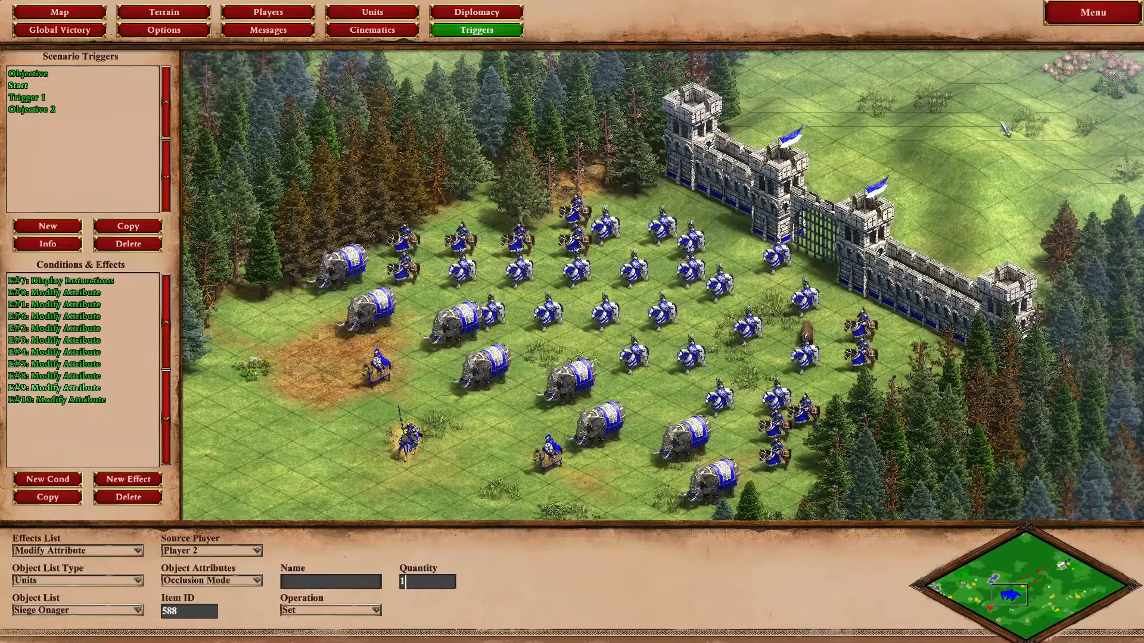
- Test the scenario again, sending one Paladin past the stones and a group of cavalry out beyond the gate
{"action": "left_click", "coordinate": [1094, 12]}
{"action": "left_click", "coordinate": [584, 379]}
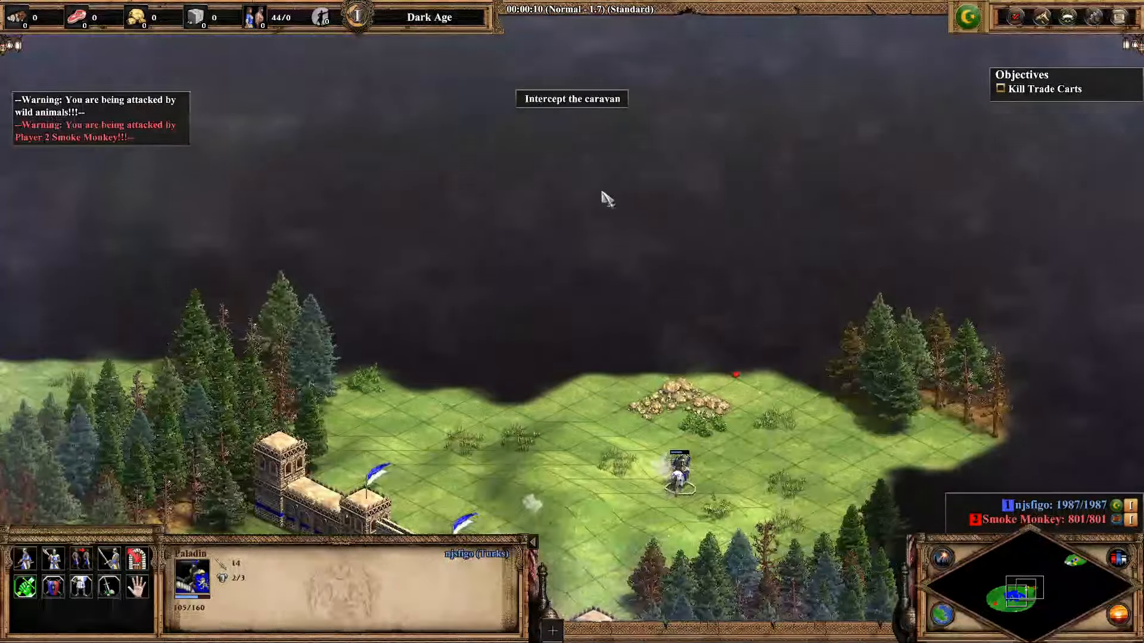
{"action": "right_click", "coordinate": [670, 282]}
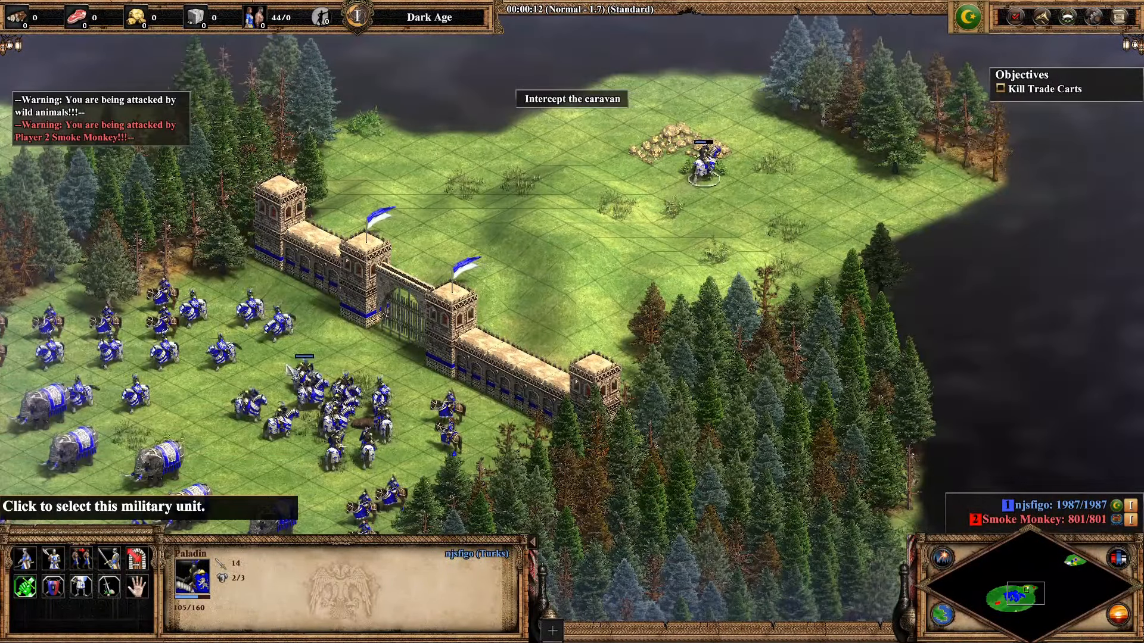
{"action": "left_click_drag", "start_coordinate": [290, 369], "coordinate": [396, 470]}
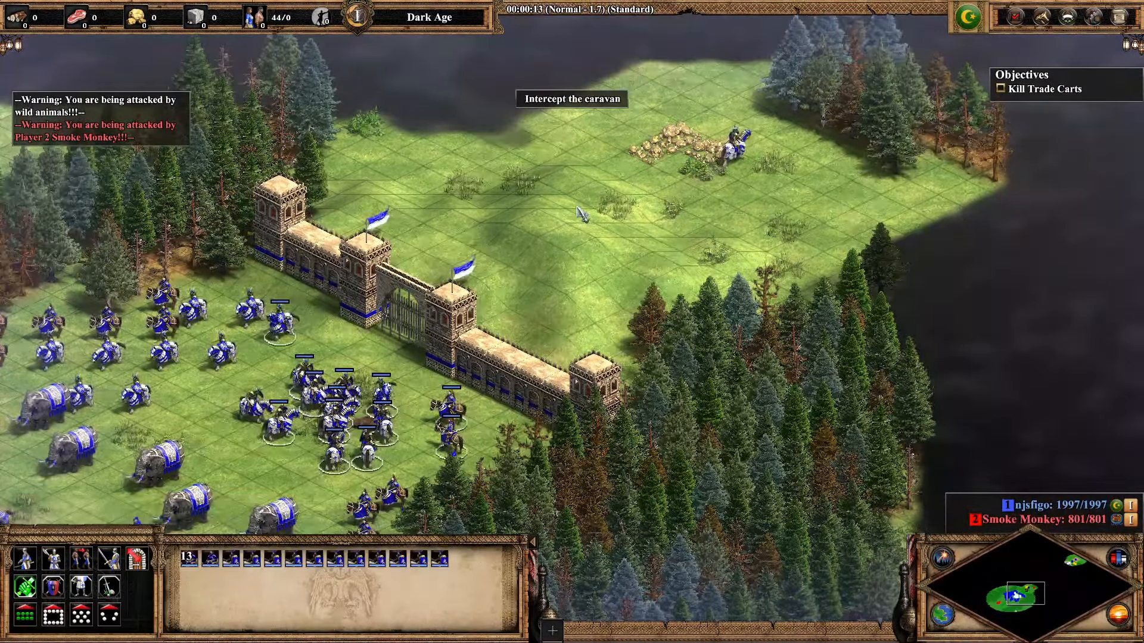
{"action": "right_click", "coordinate": [574, 146]}
{"action": "key", "text": "Up"}
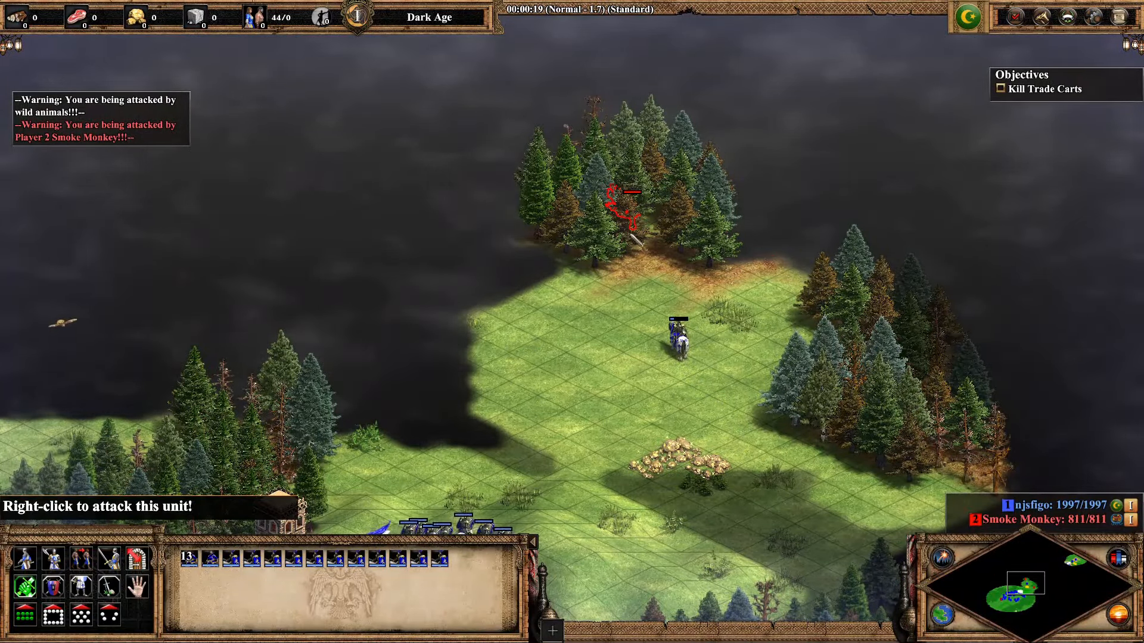
- Move the lone Paladin and the cavalry group along the forest clearing to observe the outlines of the disguised enemy tanks
{"action": "left_click", "coordinate": [679, 334]}
{"action": "right_click", "coordinate": [775, 238]}
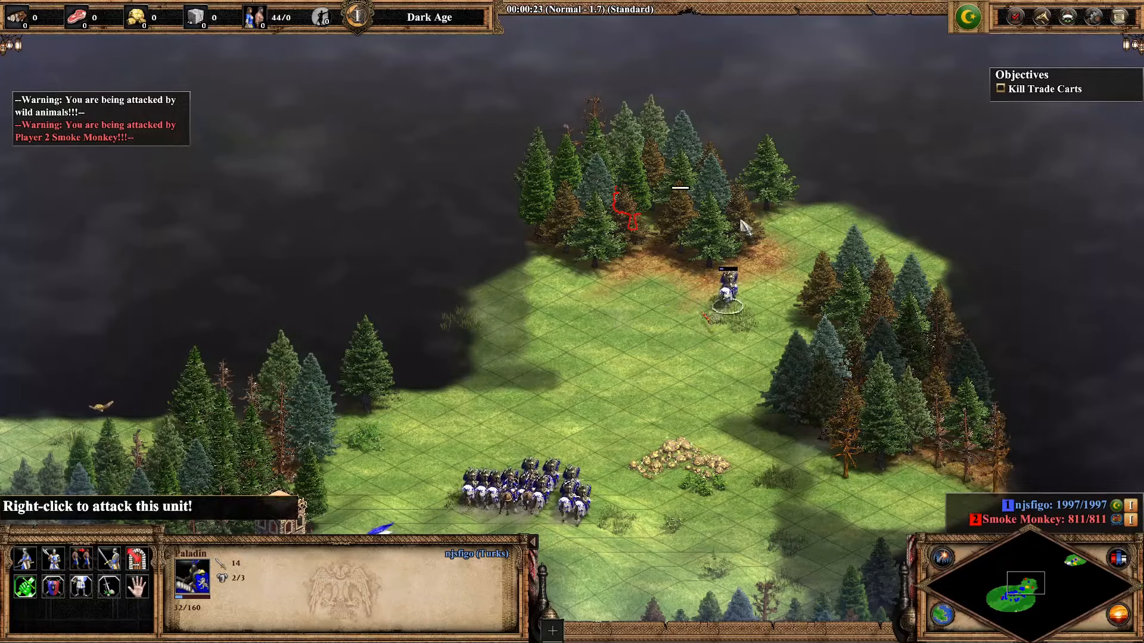
{"action": "right_click", "coordinate": [882, 208]}
{"action": "left_click_drag", "start_coordinate": [455, 241], "coordinate": [637, 482]}
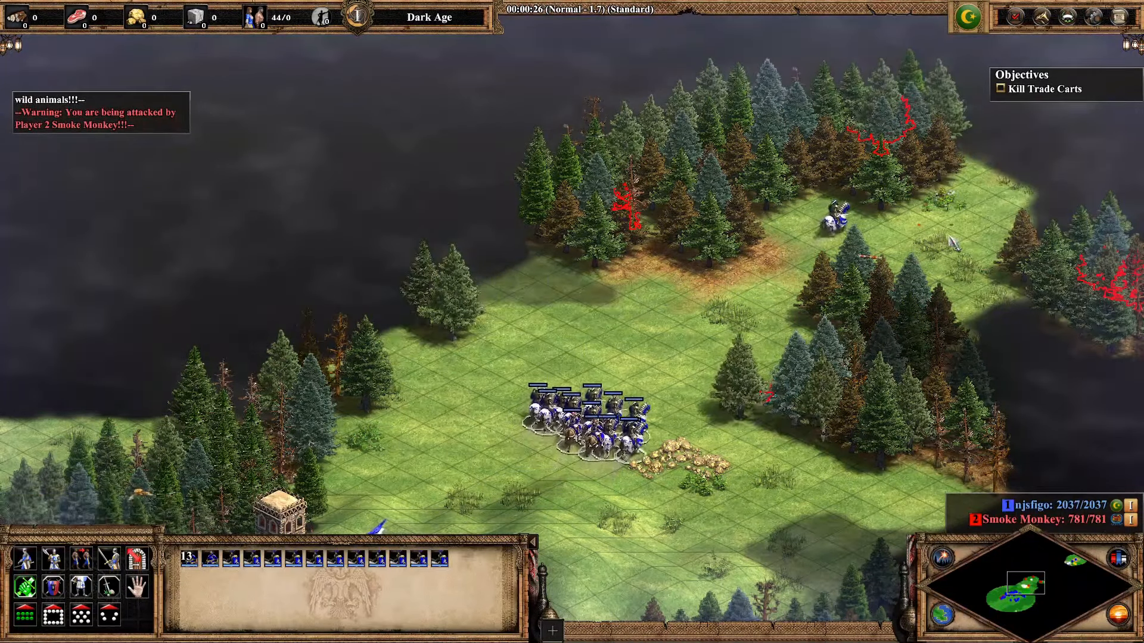
{"action": "key", "text": "Right"}
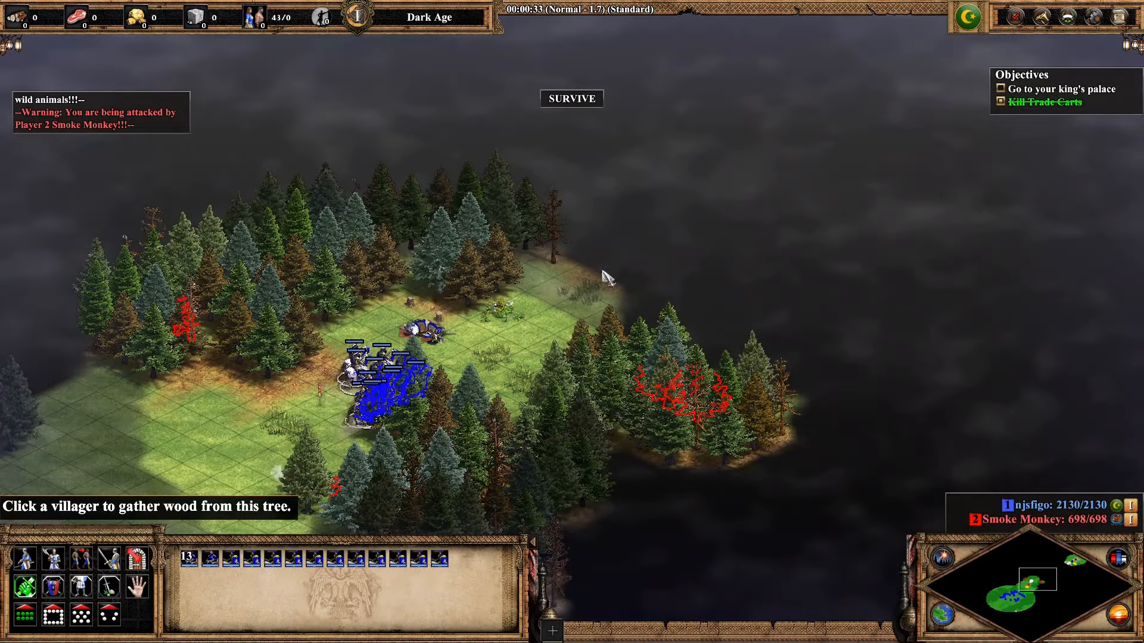
{"action": "right_click", "coordinate": [604, 266]}
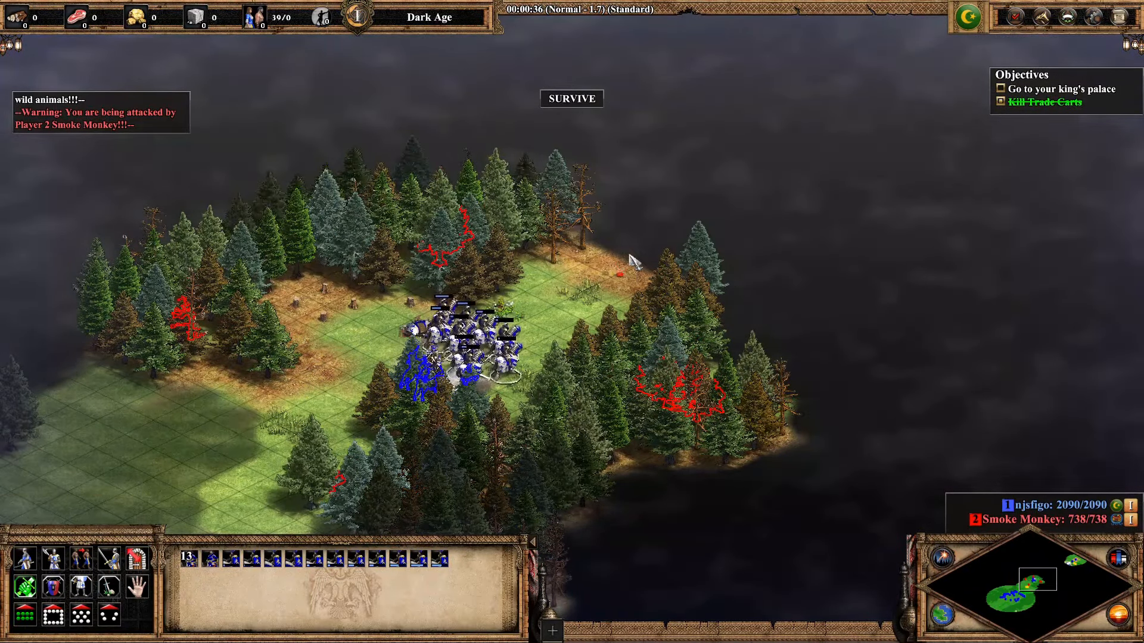
{"action": "right_click", "coordinate": [698, 220]}
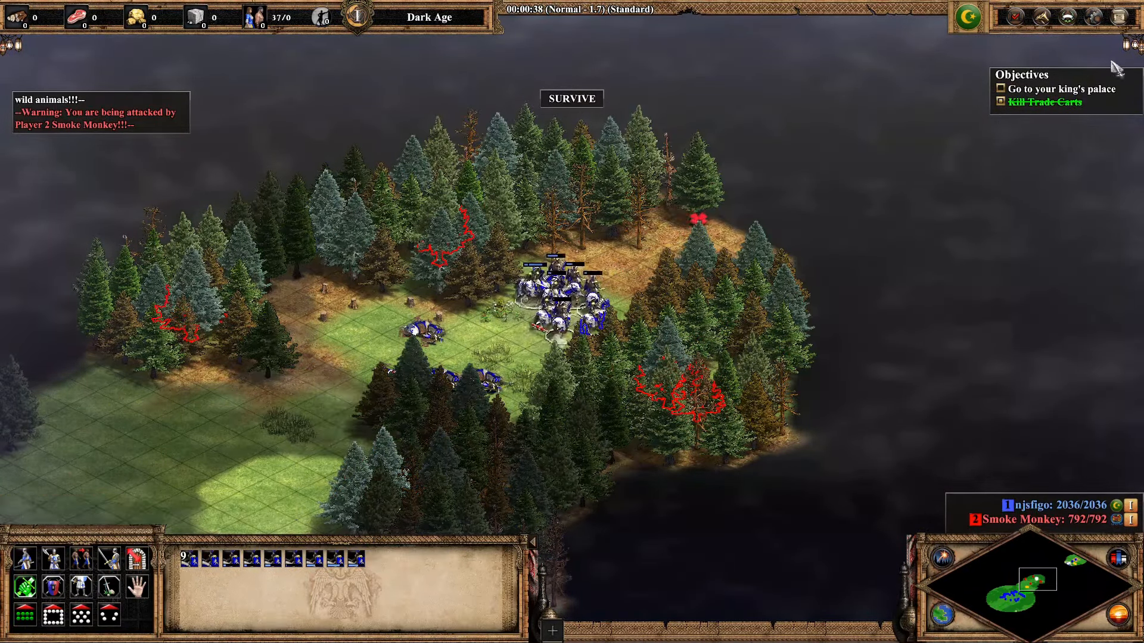
- Quit the test game and bring up the Start trigger's Object Name ID effect for the Siege Onager
{"action": "left_click", "coordinate": [1119, 16]}
{"action": "left_click", "coordinate": [604, 253]}
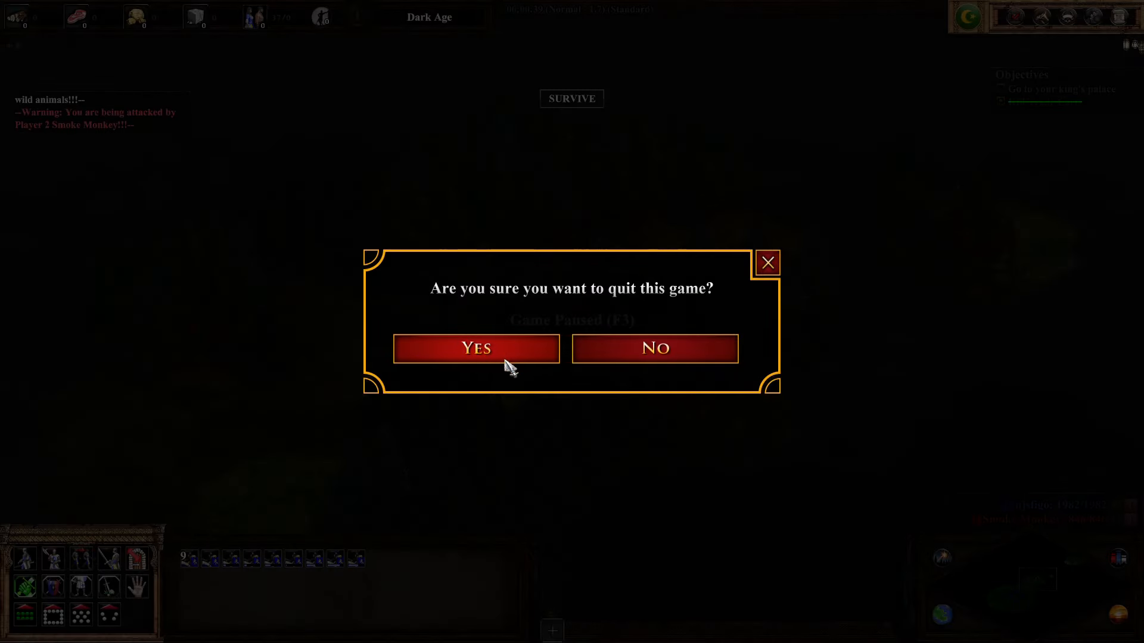
{"action": "left_click", "coordinate": [504, 356]}
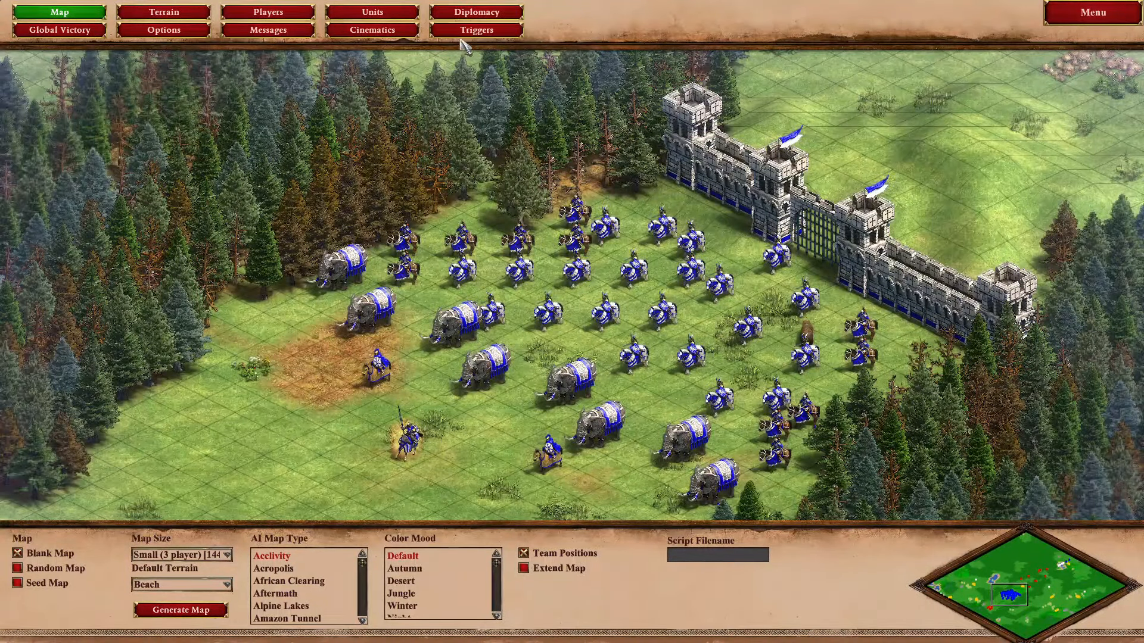
{"action": "left_click", "coordinate": [477, 29]}
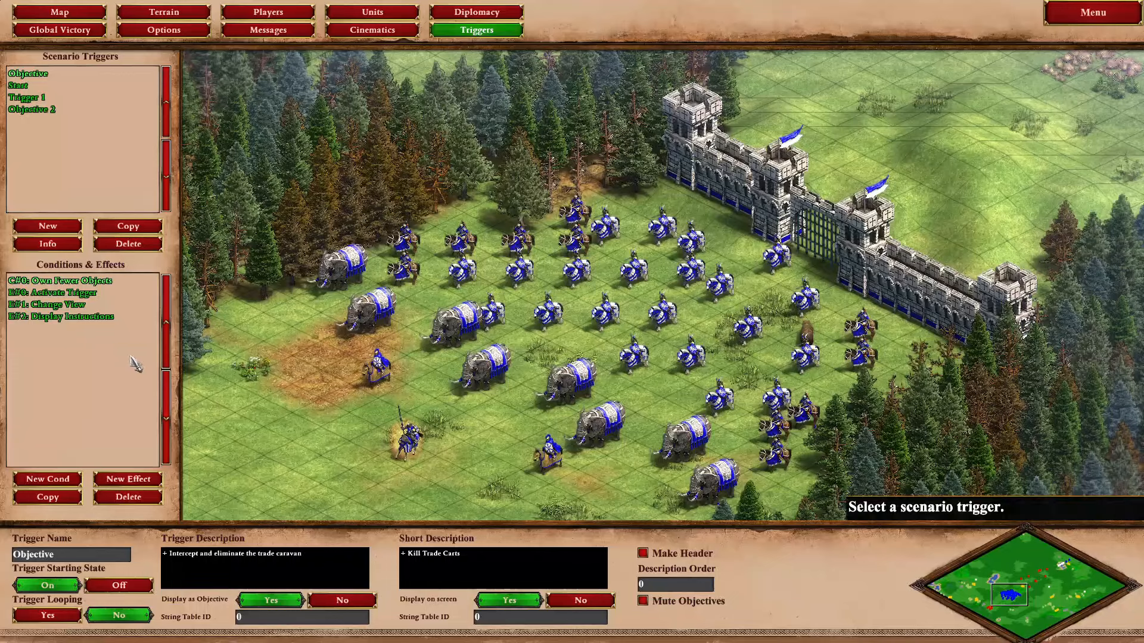
{"action": "left_click", "coordinate": [24, 87]}
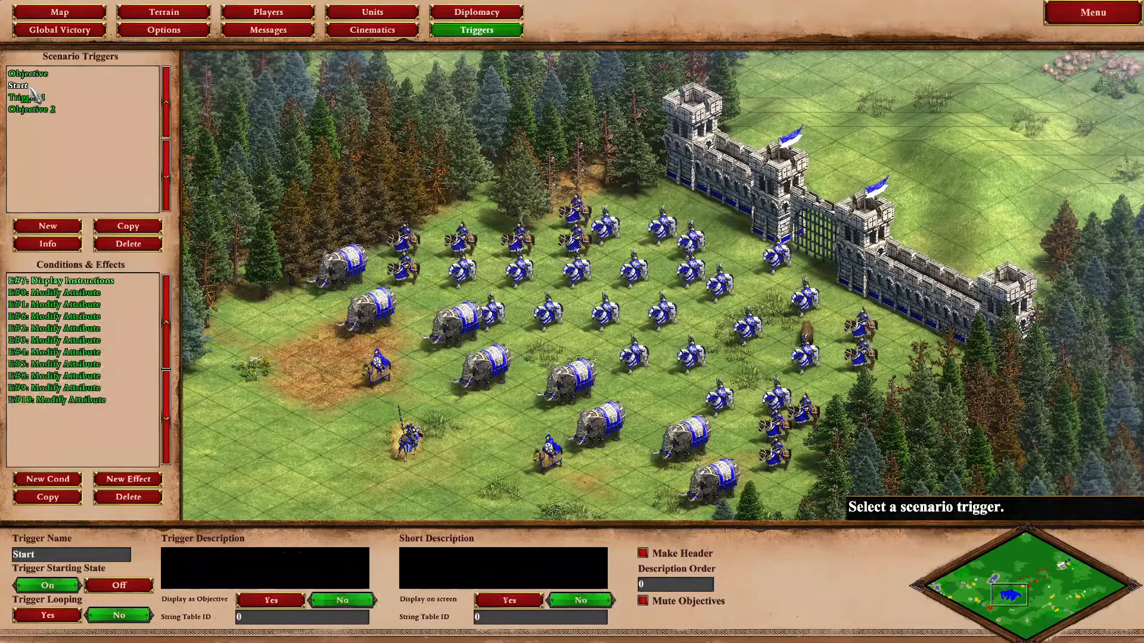
{"action": "left_click", "coordinate": [101, 390]}
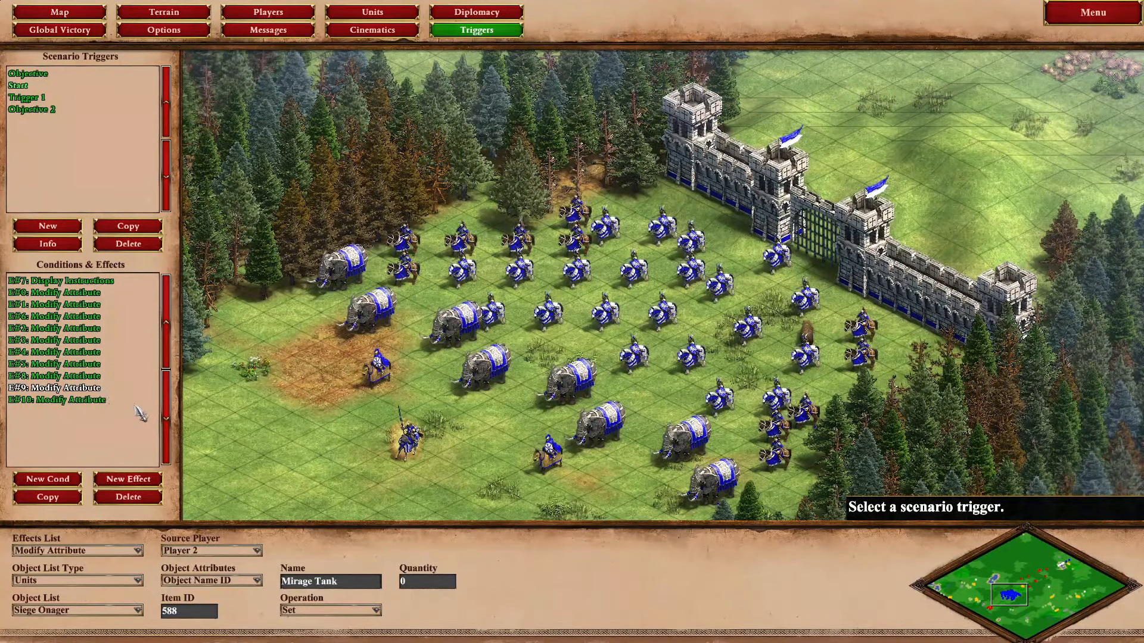
- Delete the Siege Onager's Secondary Projectile effect and set its Occlusion Mode quantity to 0
{"action": "left_click_drag", "start_coordinate": [417, 576], "coordinate": [375, 582]}
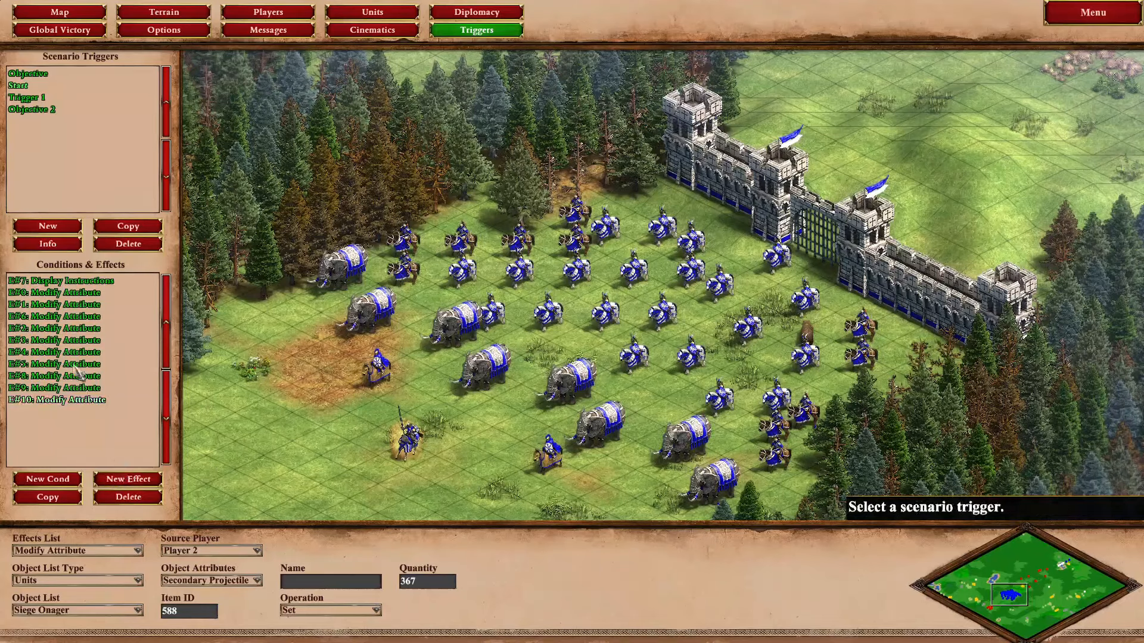
{"action": "left_click", "coordinate": [134, 496]}
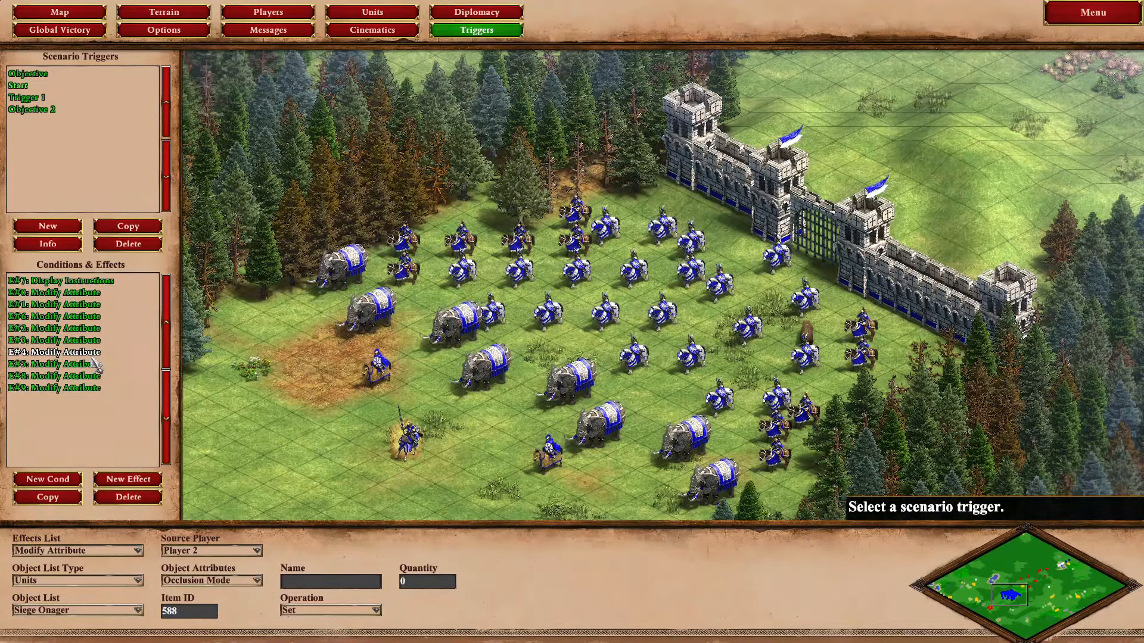
{"action": "left_click", "coordinate": [95, 357]}
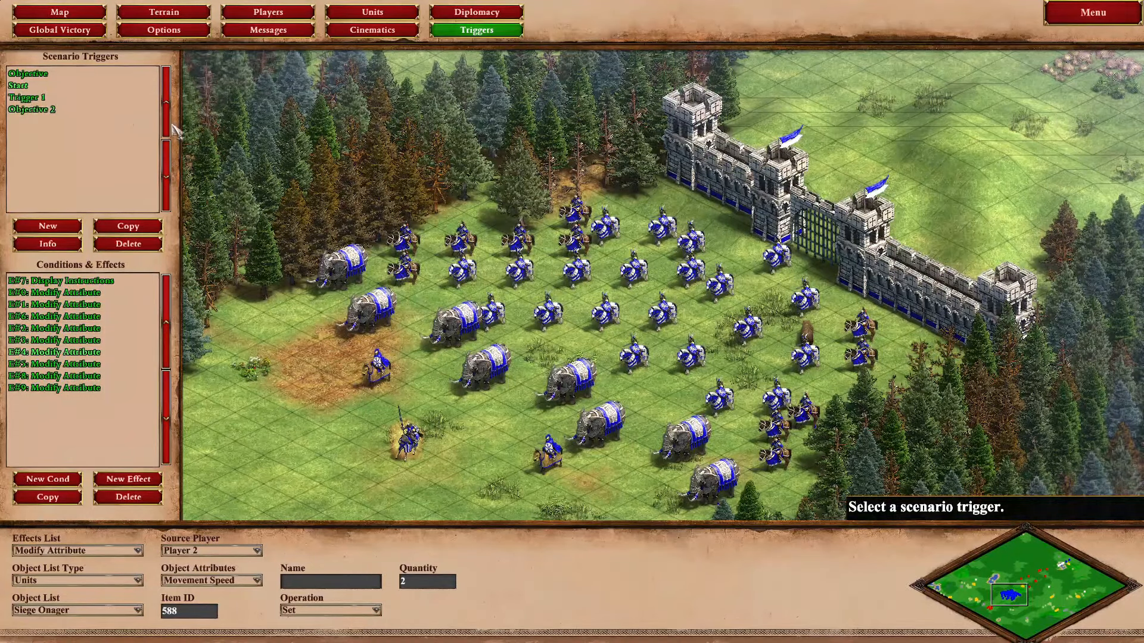
- Set the Siege Onager's Projectile Unit quantity to 1595 and save the scenario
{"action": "left_click", "coordinate": [90, 293]}
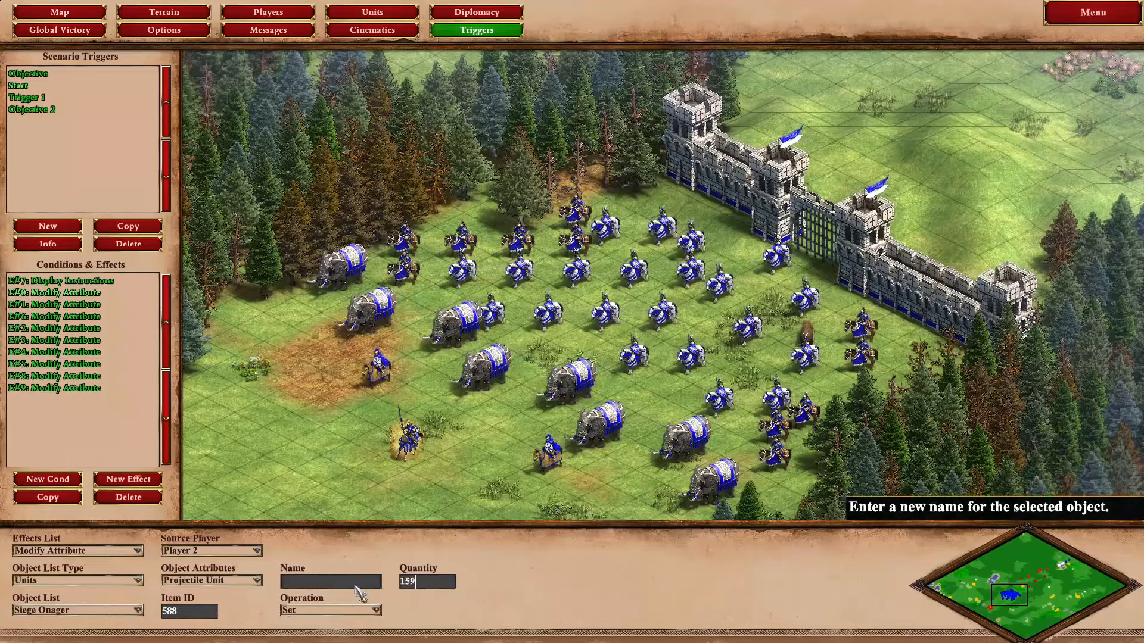
{"action": "type", "text": "5"}
{"action": "left_click", "coordinate": [1083, 21]}
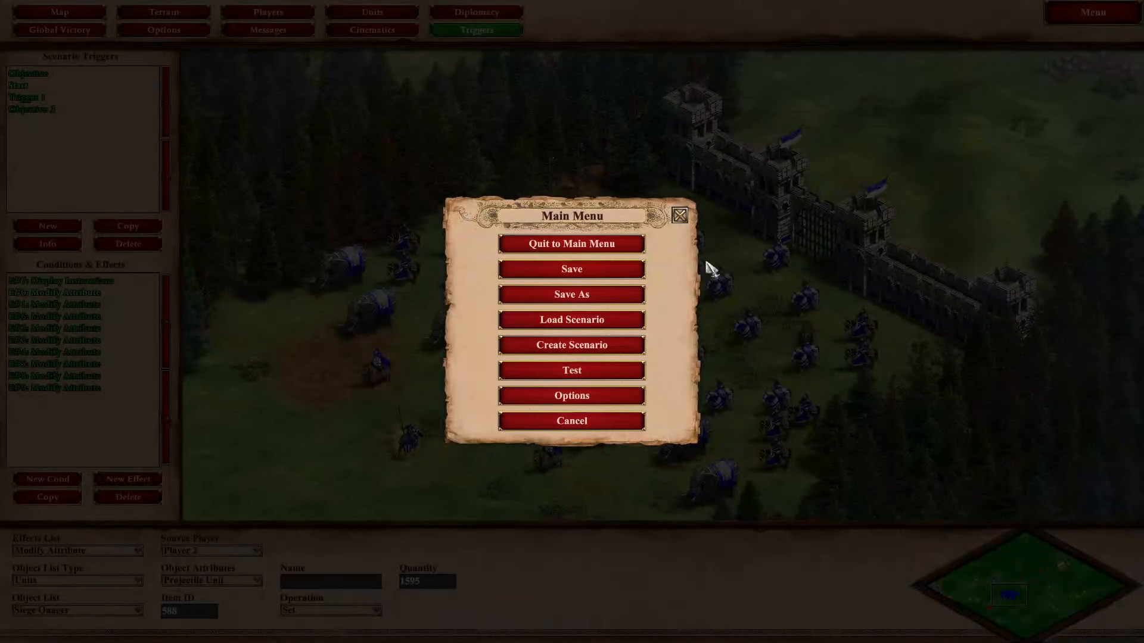
{"action": "left_click", "coordinate": [606, 269]}
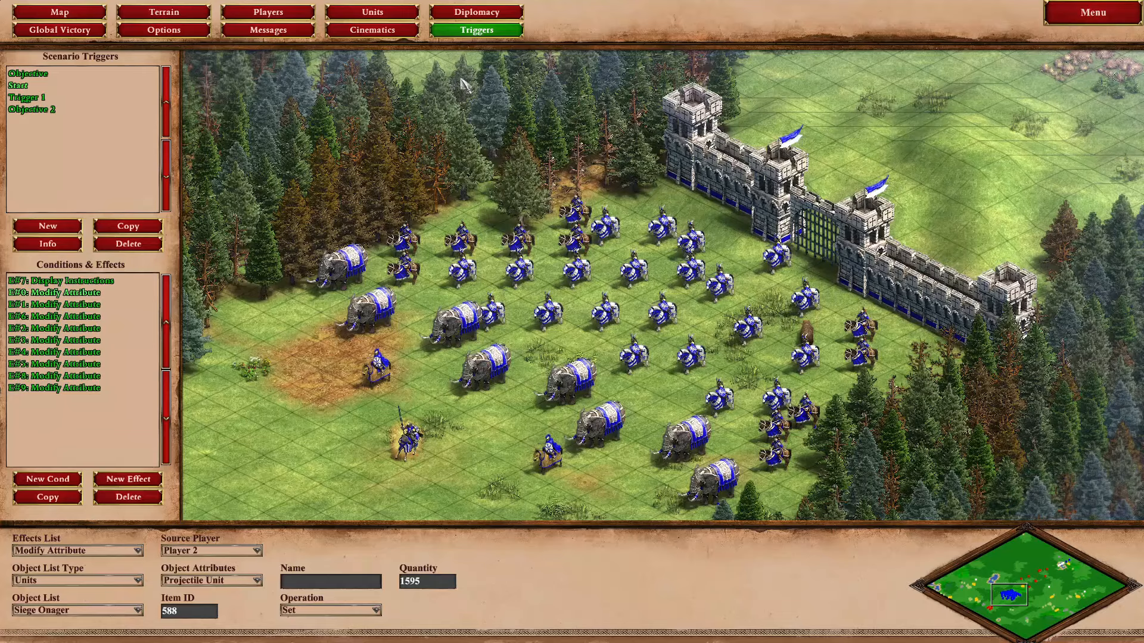
- Test the scenario again and send two Paladins out through the gate toward the stones
{"action": "left_click", "coordinate": [1091, 21]}
{"action": "left_click", "coordinate": [622, 374]}
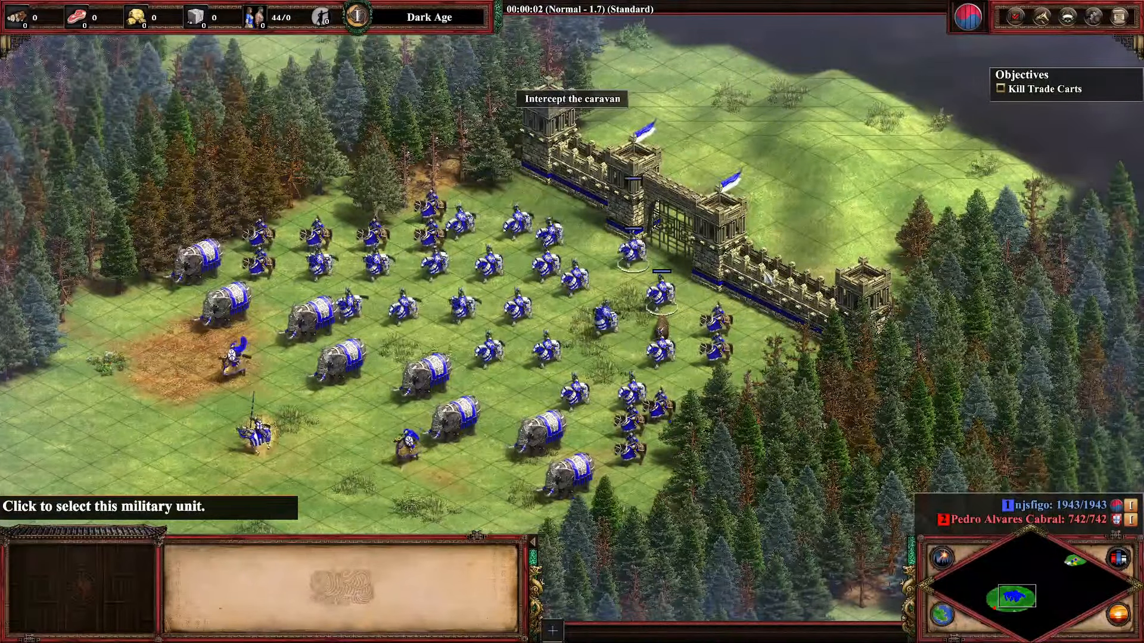
{"action": "right_click", "coordinate": [891, 140]}
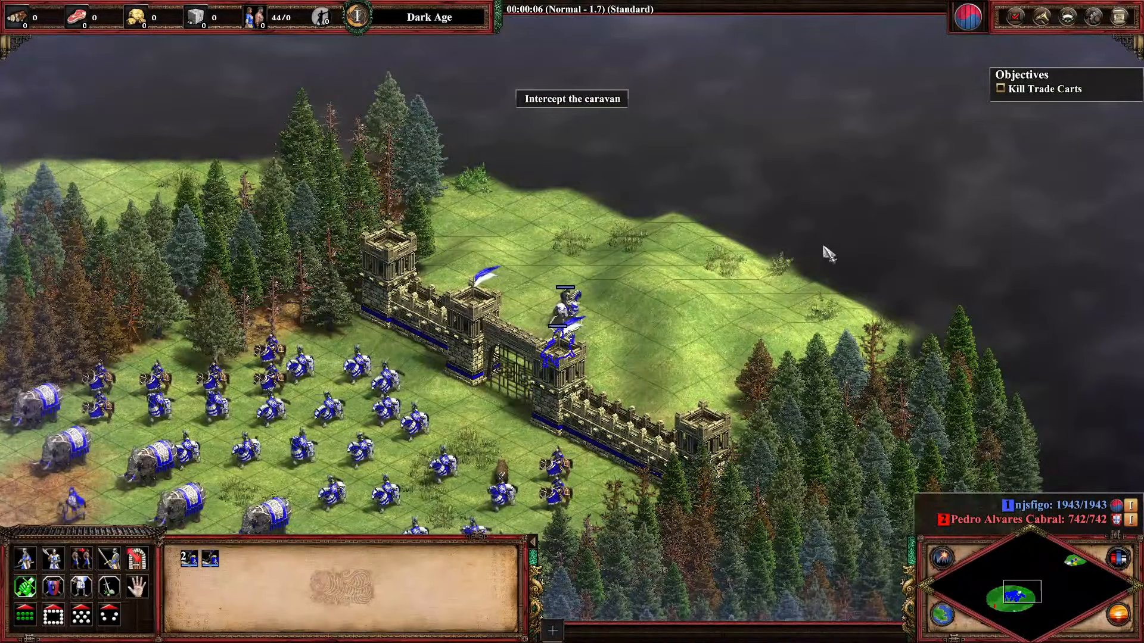
{"action": "right_click", "coordinate": [799, 222]}
{"action": "right_click", "coordinate": [736, 218]}
{"action": "right_click", "coordinate": [779, 167]}
{"action": "right_click", "coordinate": [736, 248]}
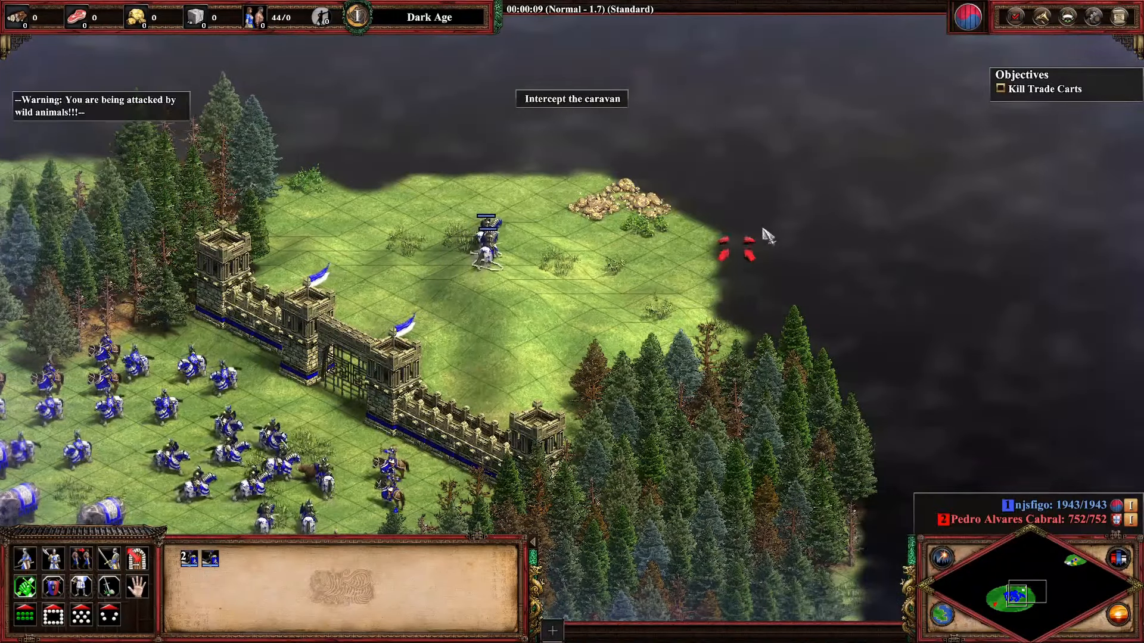
- Move the two Paladins past the stones and up to the edge of the forest where the disguised tanks wait
{"action": "right_click", "coordinate": [771, 215]}
{"action": "right_click", "coordinate": [669, 135]}
{"action": "right_click", "coordinate": [630, 176]}
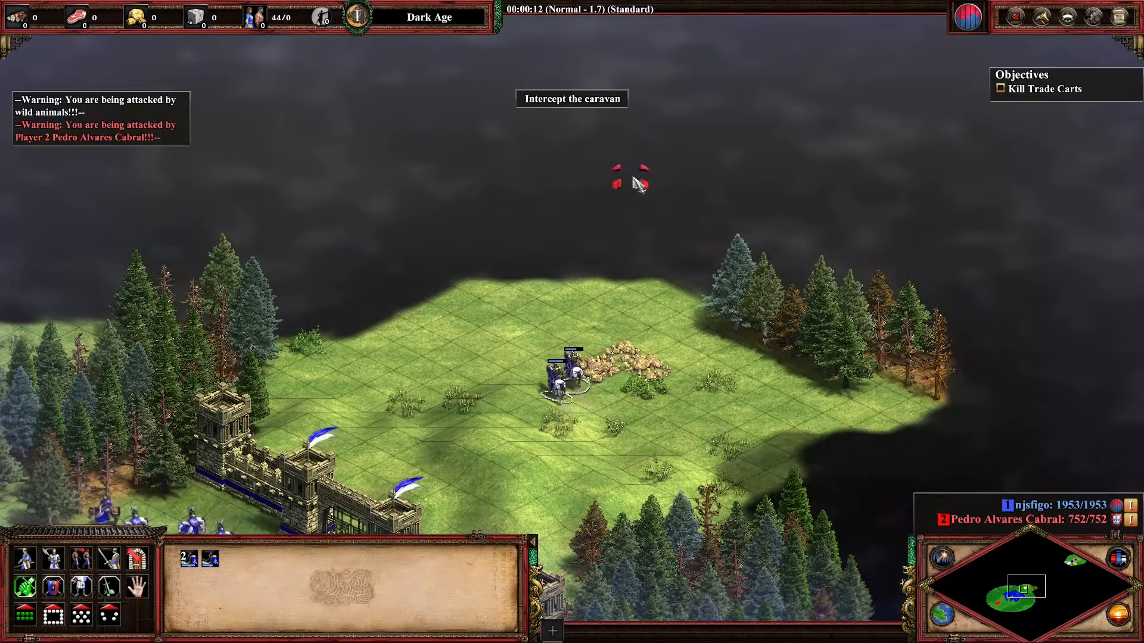
{"action": "right_click", "coordinate": [637, 171]}
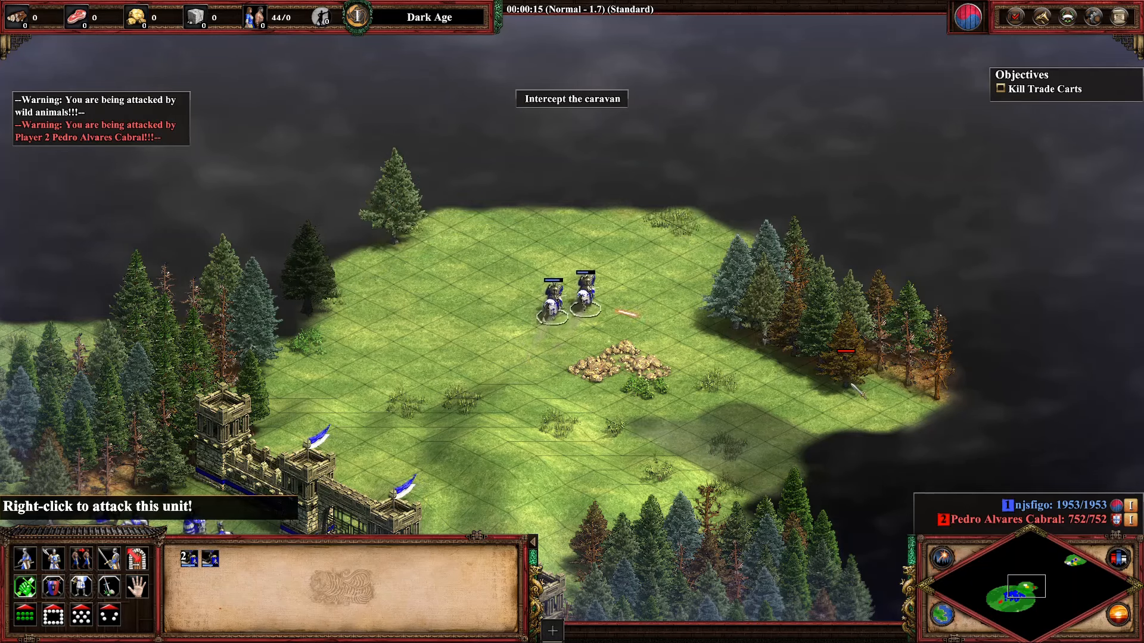
{"action": "right_click", "coordinate": [725, 168]}
{"action": "right_click", "coordinate": [786, 193]}
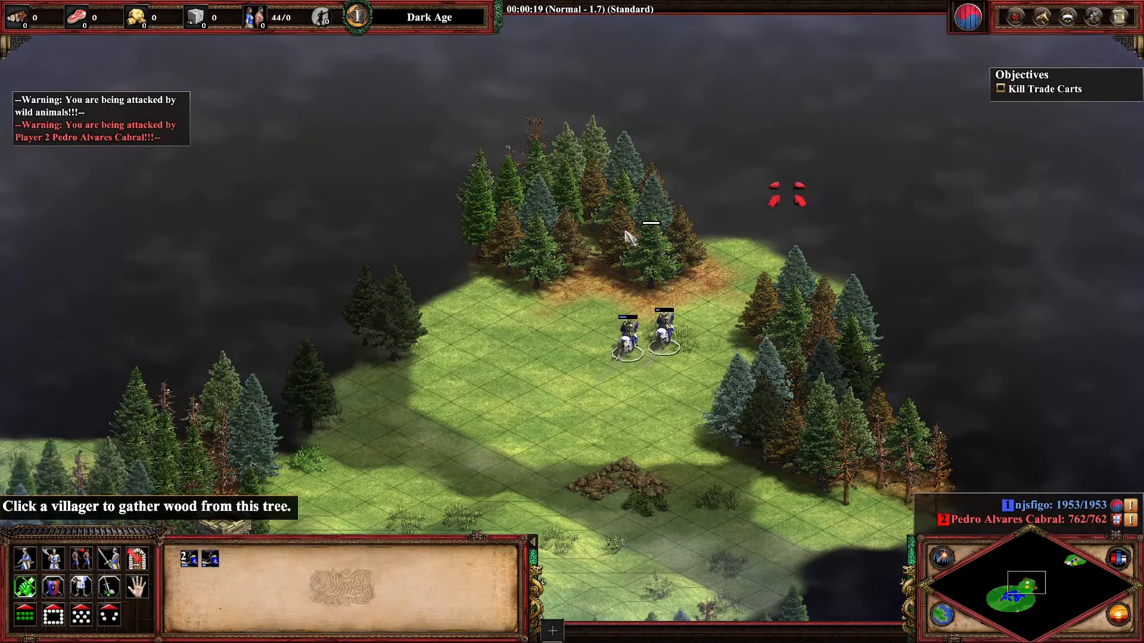
- Lead the Paladins along the forest clearing to observe the disguised tanks' attacks with the changed projectile and occlusion settings
{"action": "right_click", "coordinate": [902, 243]}
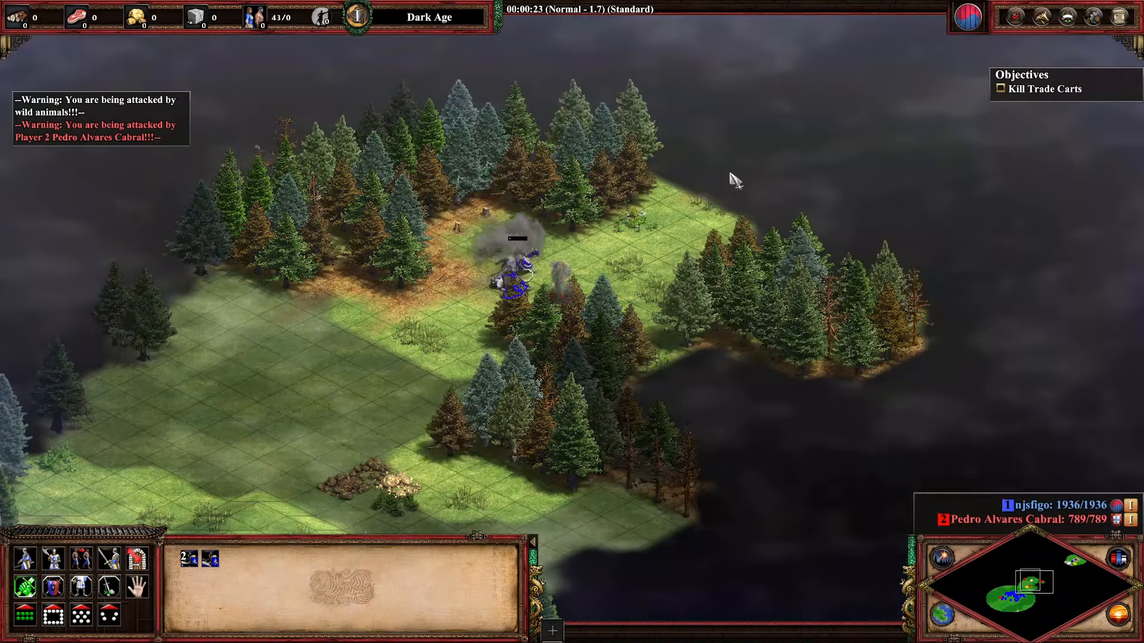
{"action": "right_click", "coordinate": [748, 173]}
{"action": "right_click", "coordinate": [796, 160]}
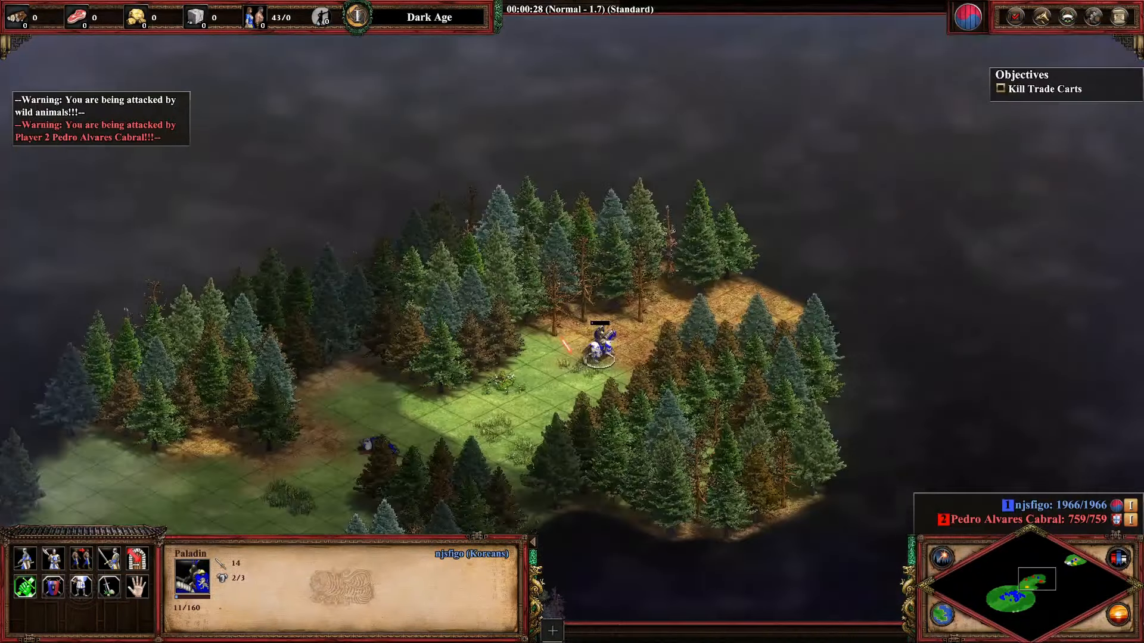
{"action": "right_click", "coordinate": [569, 332]}
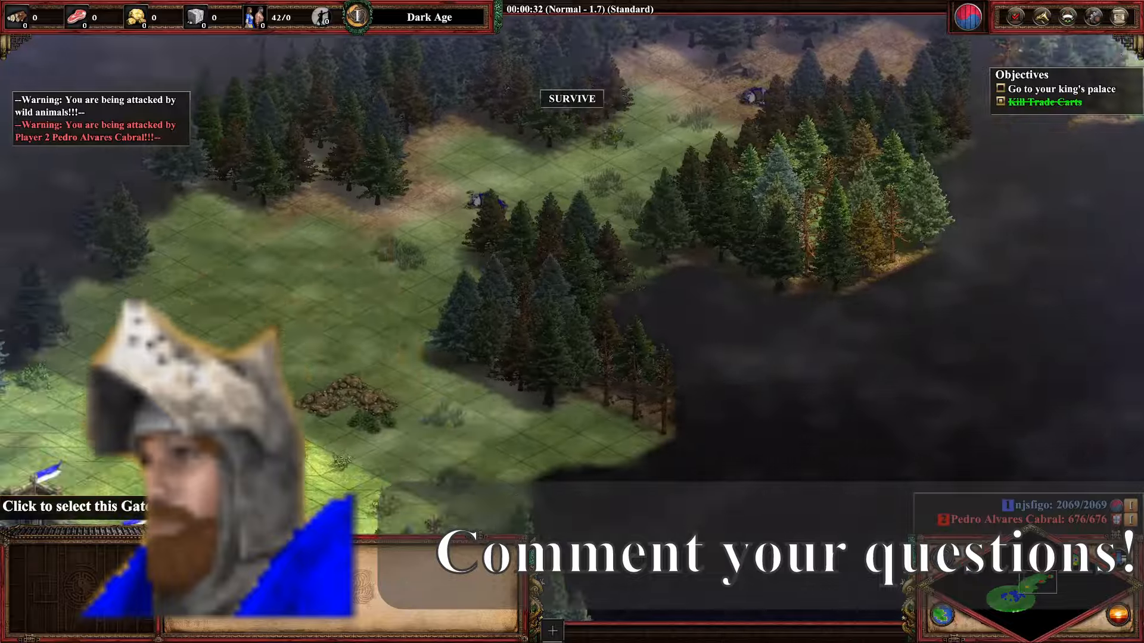
{"action": "left_click_drag", "start_coordinate": [207, 117], "coordinate": [928, 522]}
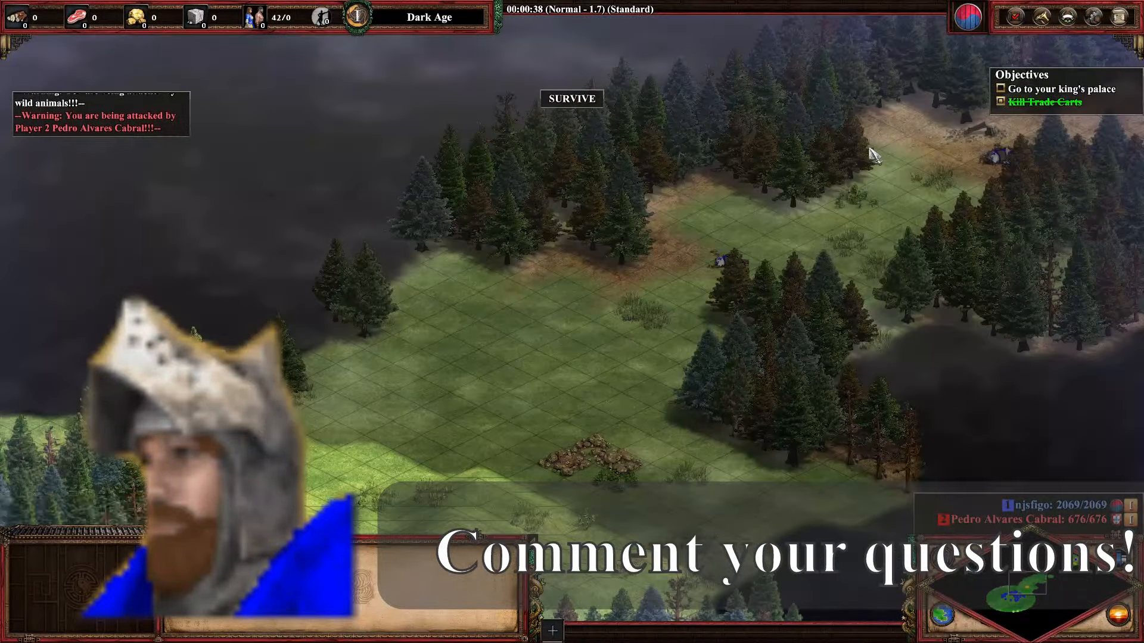